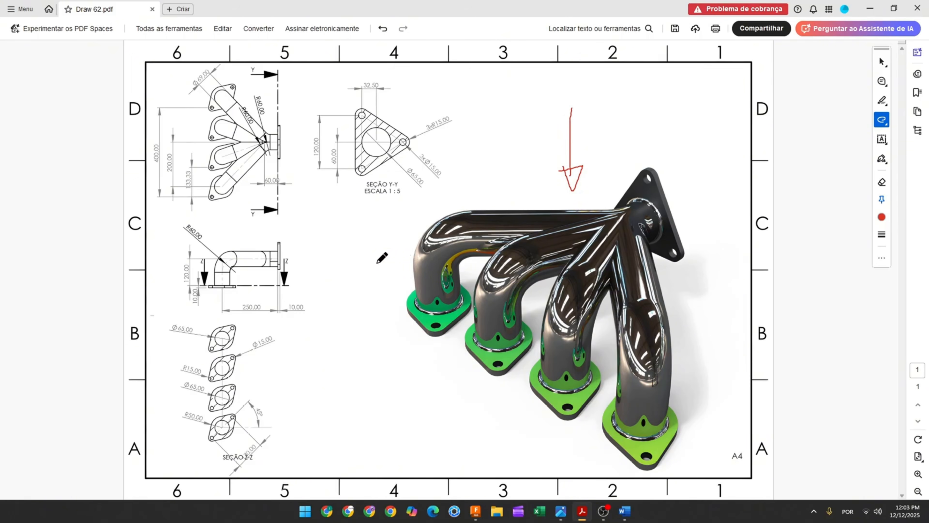
Step: Mark up the drawing's side view in red: the pipe centerline, the 120 and 250 dimensions, and the end flange face
left_click_drag(152, 231, 171, 243)
scroll(162, 275, "up", 3, "ctrl")
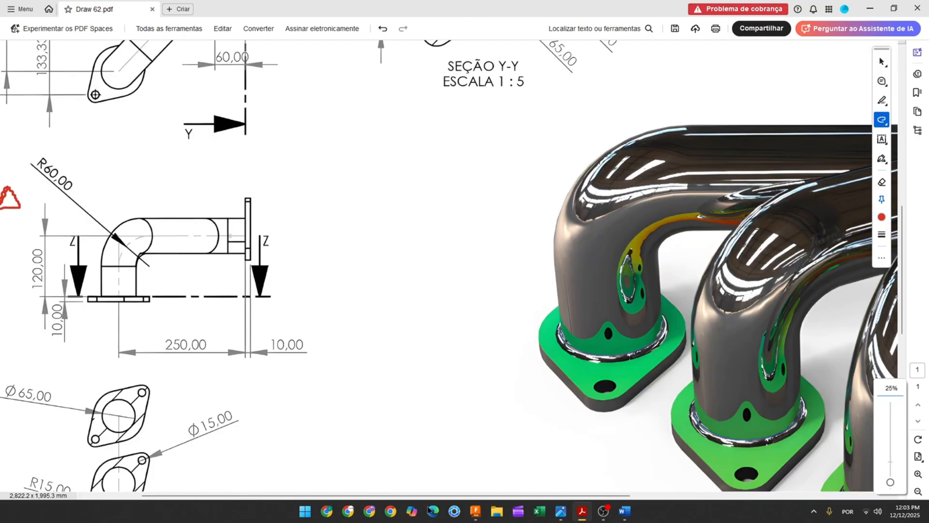
left_click_drag(480, 495, 423, 494)
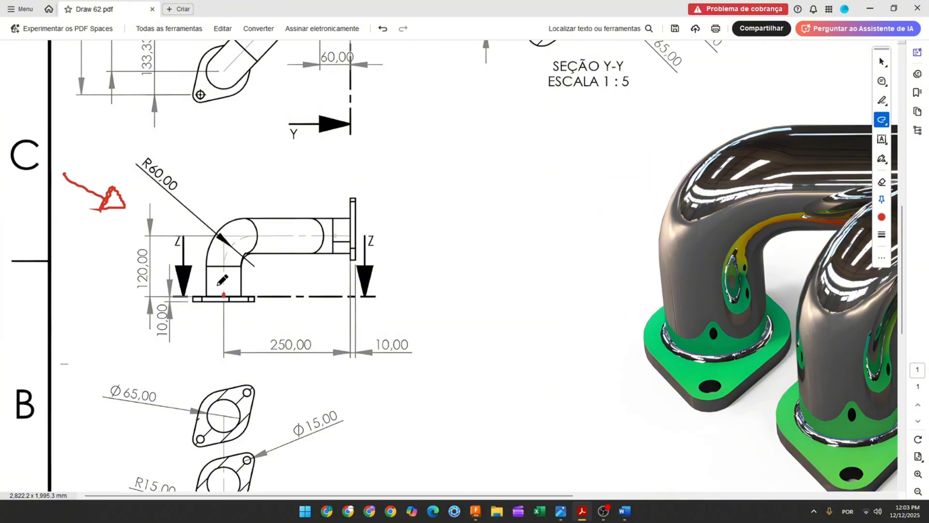
left_click_drag(224, 295, 224, 236)
left_click_drag(145, 250, 138, 288)
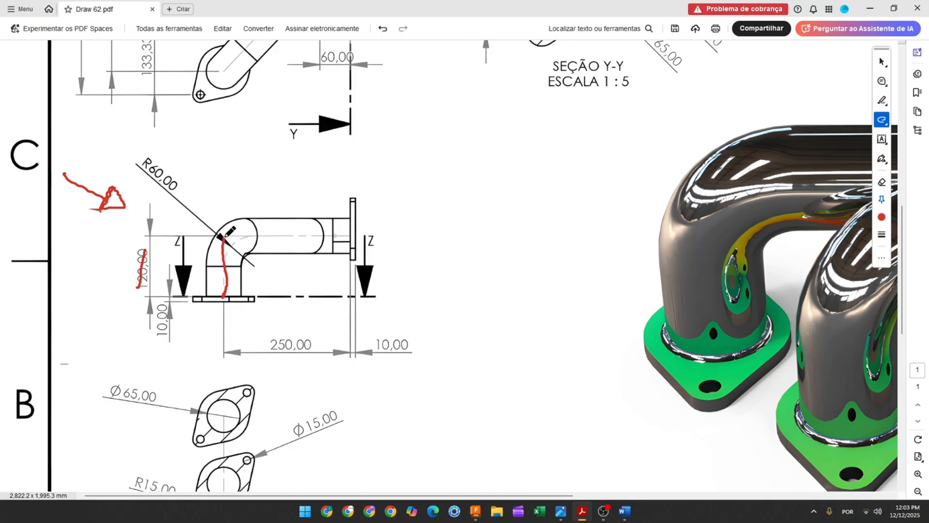
left_click_drag(224, 236, 349, 237)
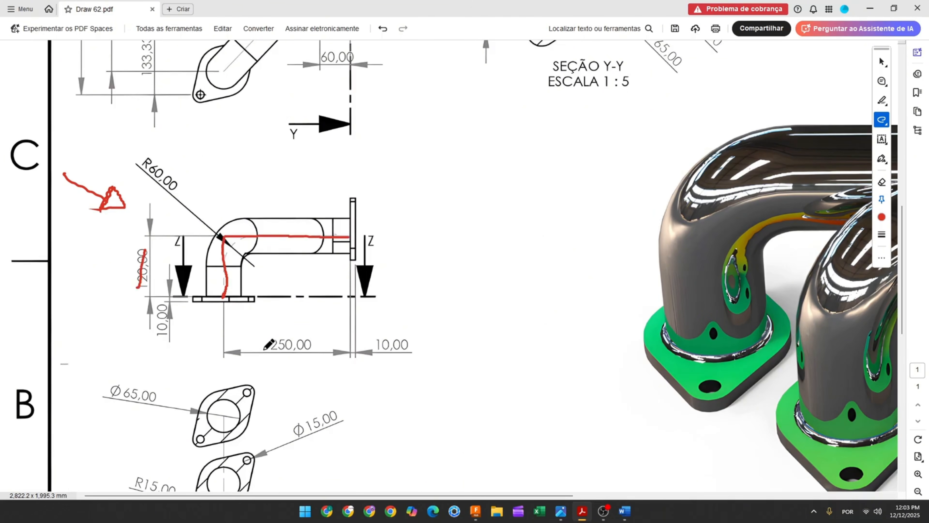
left_click_drag(280, 344, 312, 344)
left_click_drag(351, 197, 352, 266)
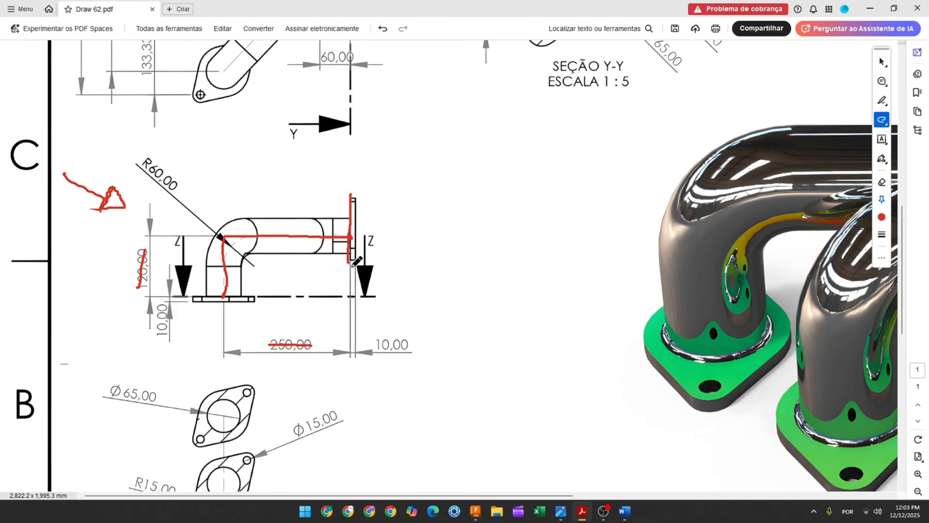
Step: Switch to Fusion and, in a new sketch on the YZ plane, draw a 120 mm vertical construction line up from the origin
left_click(476, 511)
left_click(74, 36)
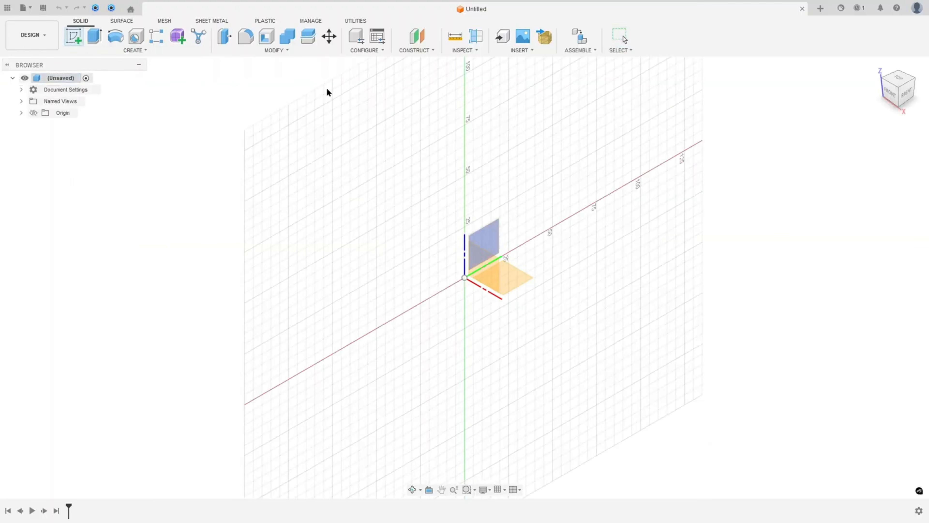
left_click(497, 230)
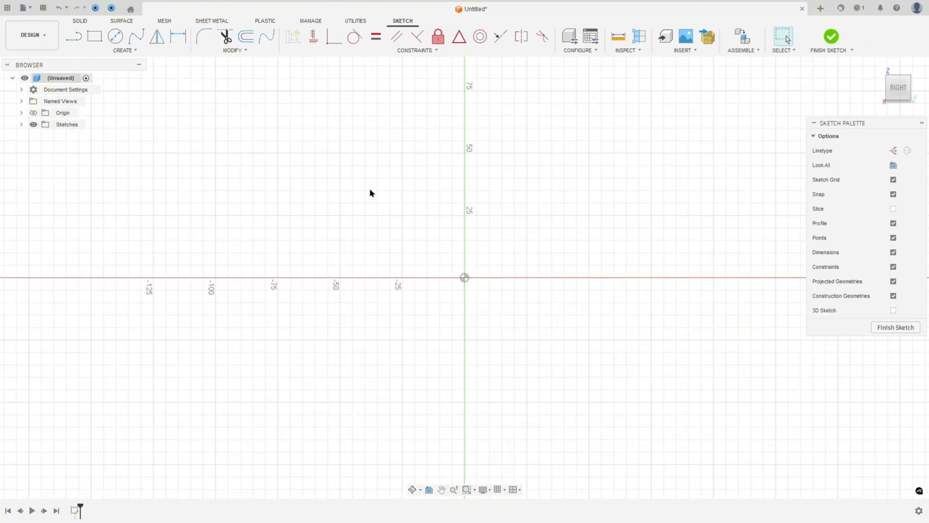
left_click(74, 35)
left_click(893, 151)
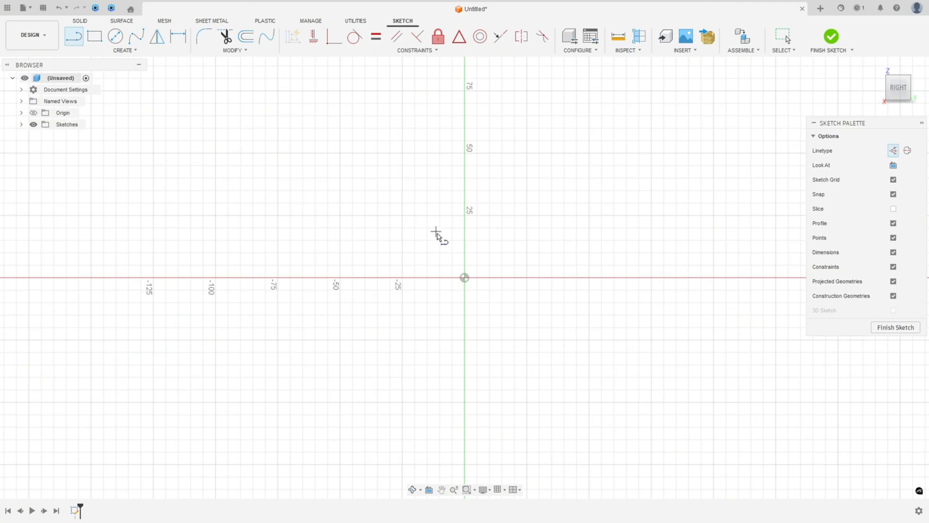
left_click(464, 277)
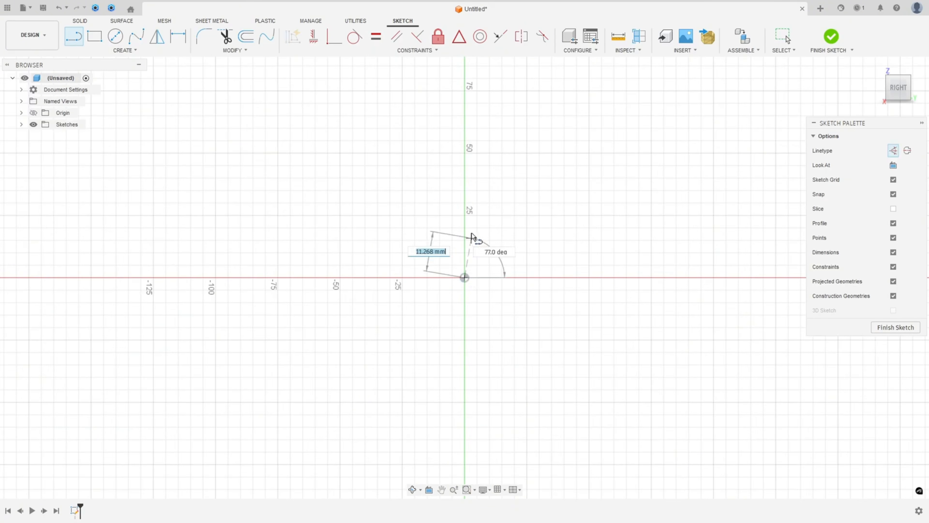
left_click(464, 116)
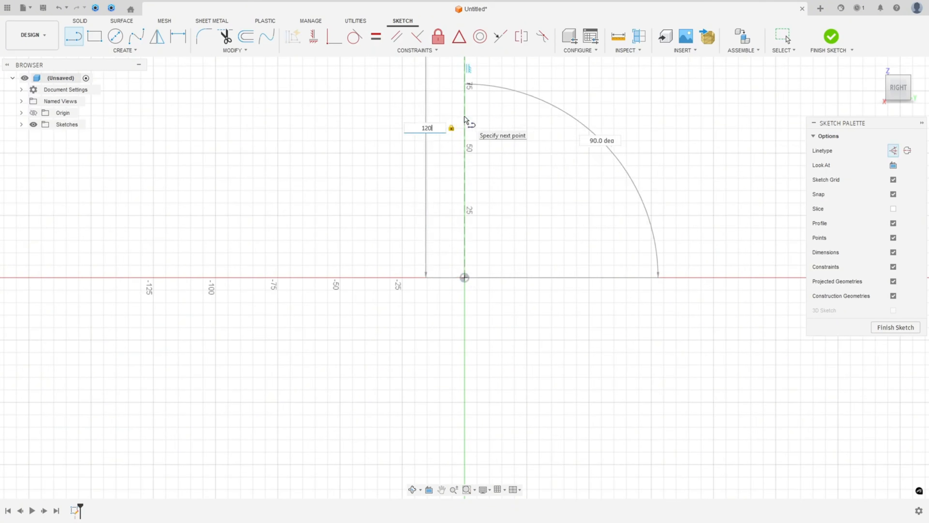
scroll(457, 121, "down", 3)
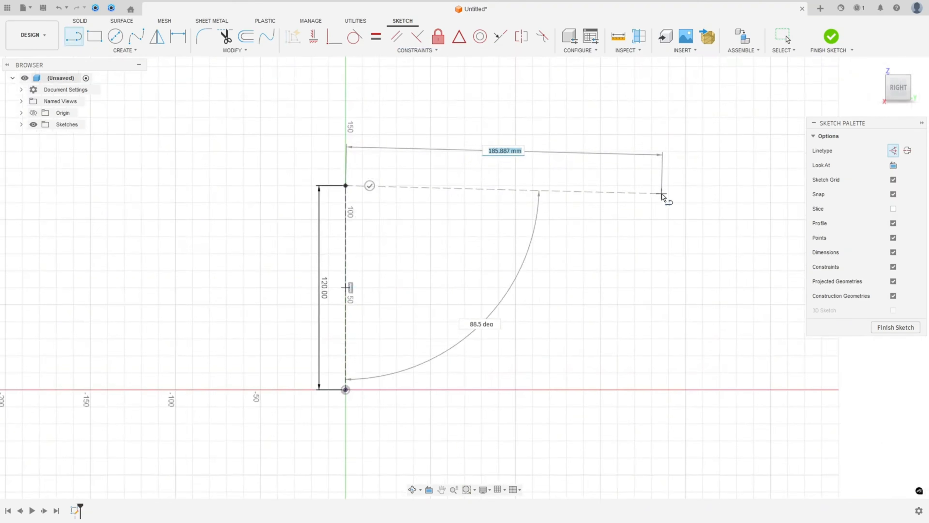
Step: Add a 250 mm horizontal construction line from the vertical line's upper end and finish the sketch
type("250")
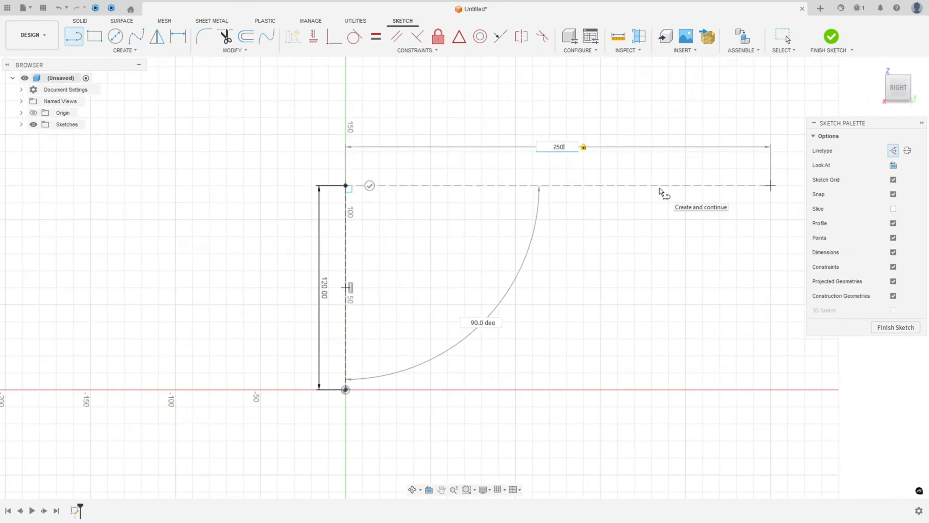
key("Return")
key("Escape")
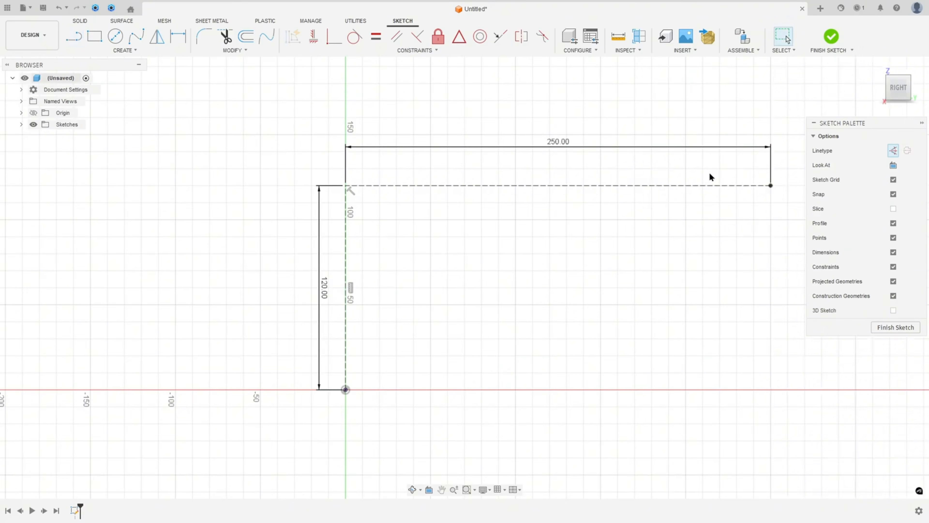
left_click(829, 37)
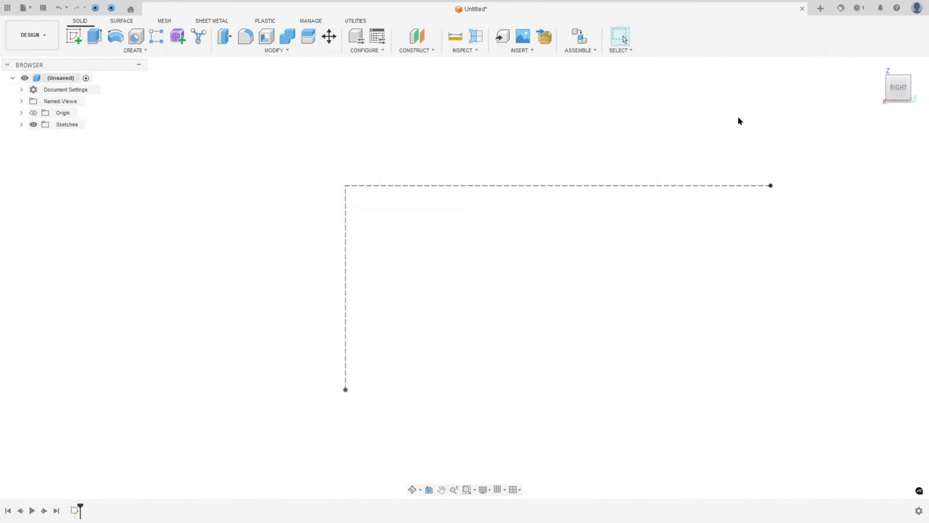
Step: Create a plane along the sketched path at proportional distance 1, at the free end of the horizontal line
left_click(421, 50)
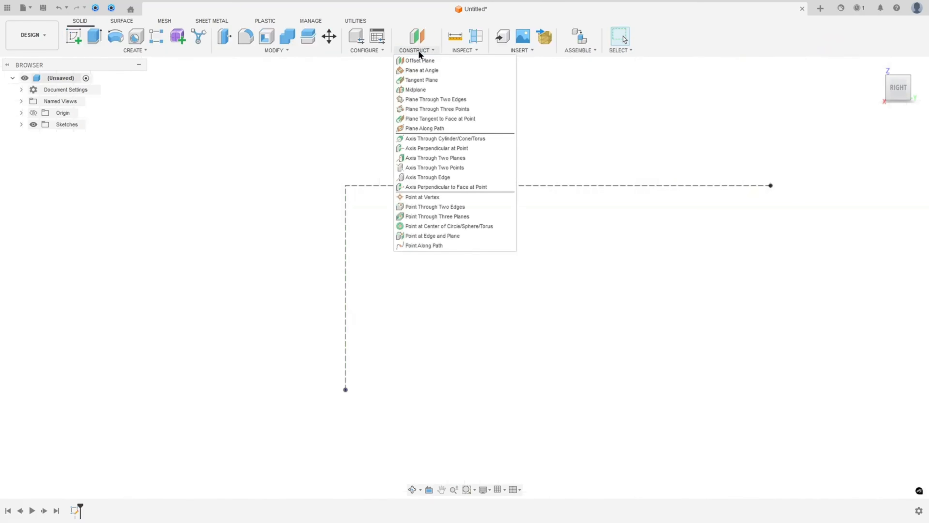
left_click(430, 129)
left_click(645, 186)
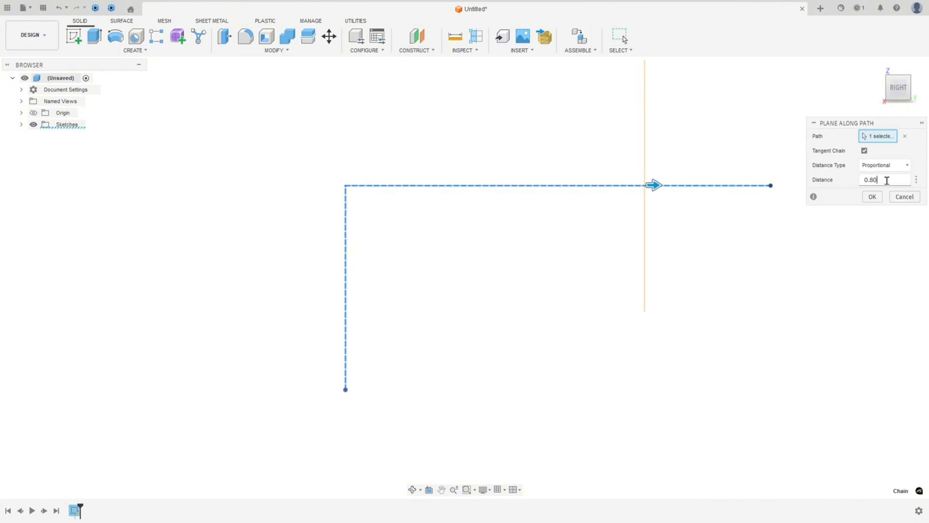
double_click(886, 180)
type("1")
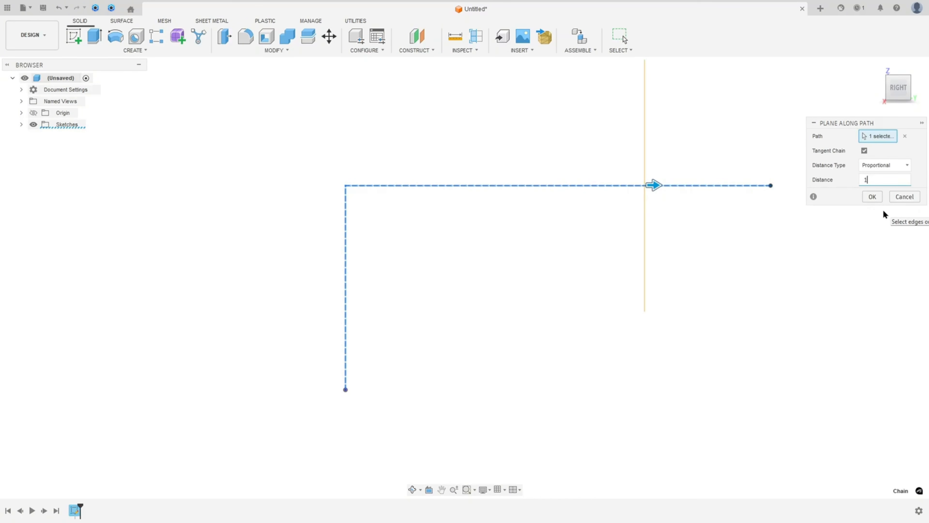
left_click(872, 197)
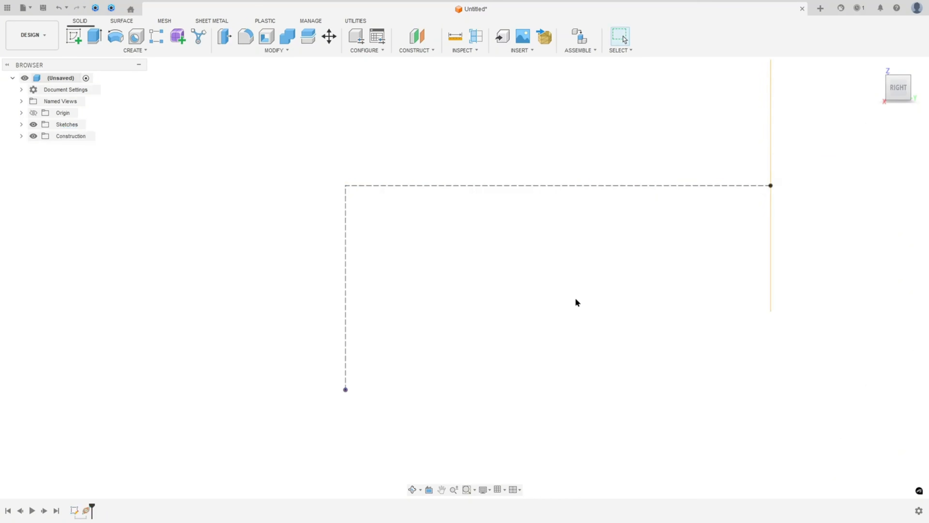
Step: Hide the path sketch and start a new sketch on the construction plane at the path's end
left_click(21, 124)
left_click(42, 135)
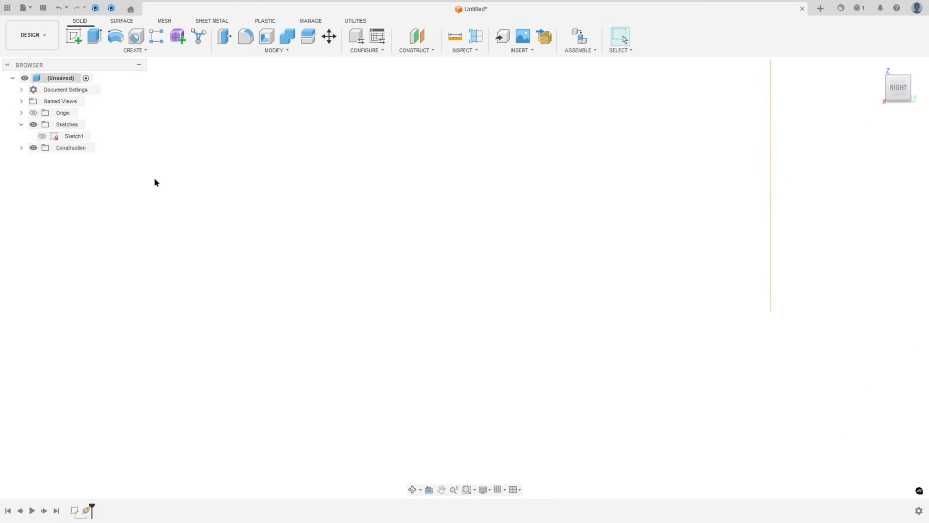
middle_click_drag(153, 181, 274, 210, "shift")
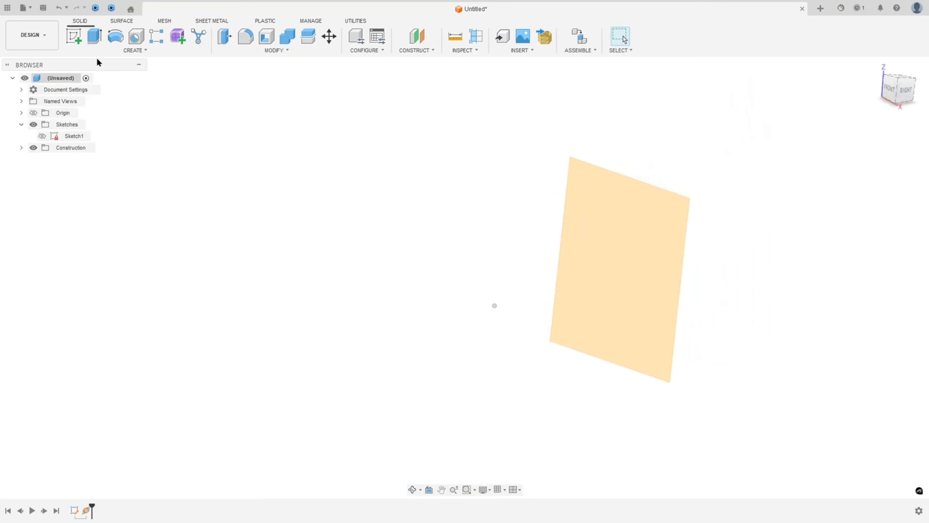
left_click(73, 38)
left_click(612, 216)
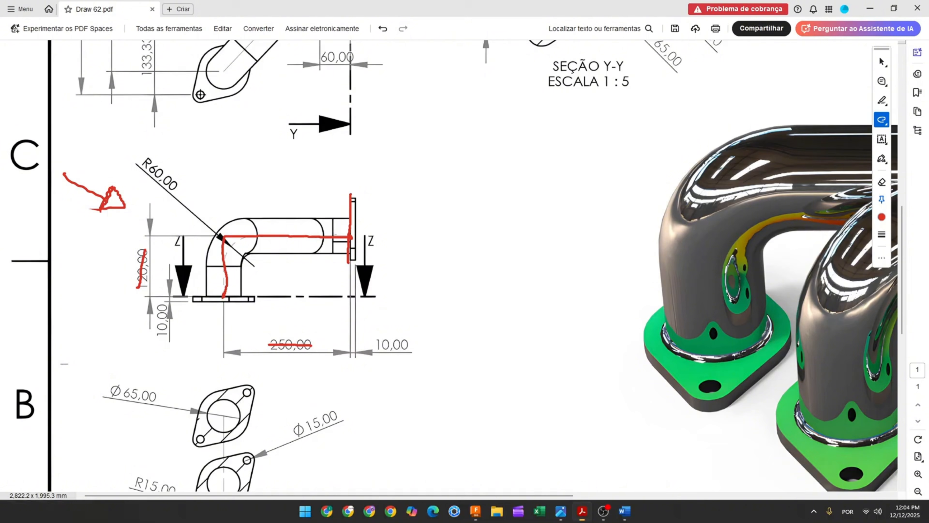
Step: Switch to the PDF drawing and mark the end flange, plus section Y-Y's triangular outline, center, Ø65 and 3xR15 dimensions, in red
scroll(506, 317, "up", 8)
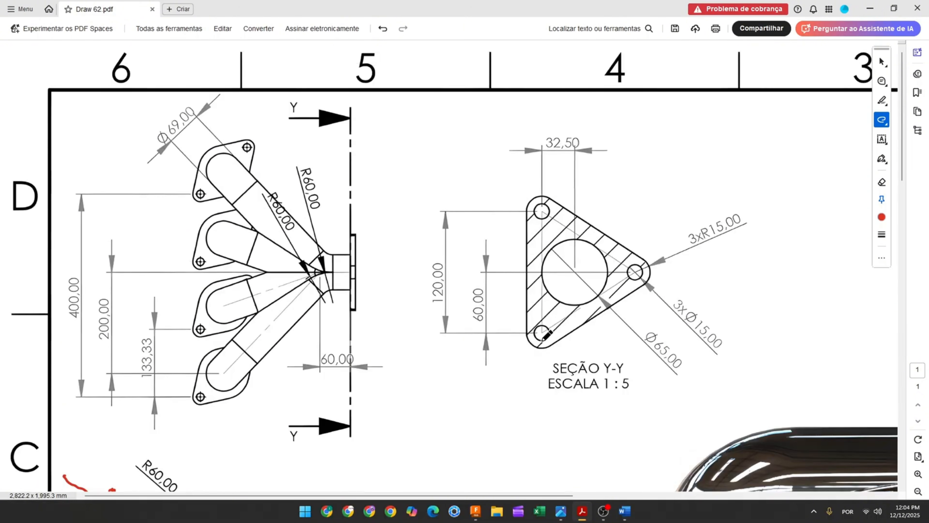
mouse_move(453, 134)
left_mouse_down()
mouse_move(508, 189)
mouse_move(486, 191)
left_mouse_up()
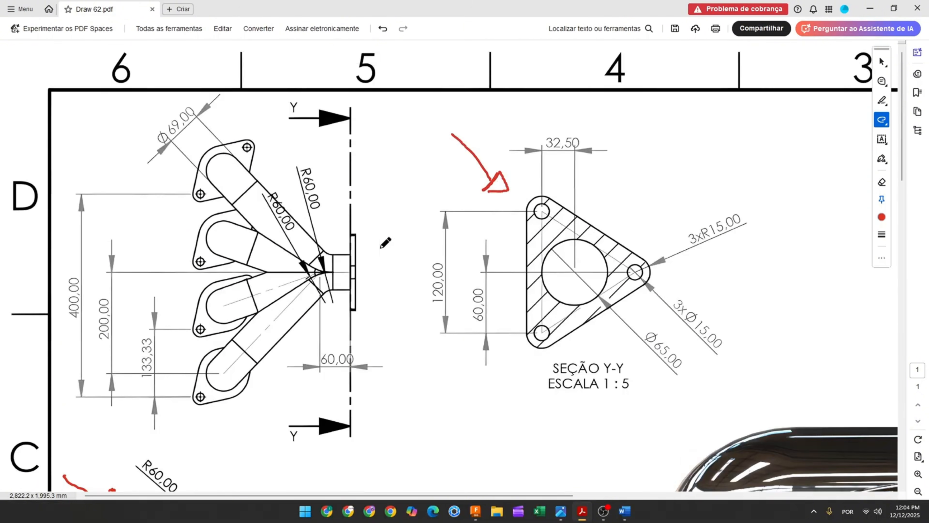
mouse_move(341, 228)
left_mouse_down()
mouse_move(341, 324)
mouse_move(386, 215)
mouse_move(339, 227)
left_mouse_up()
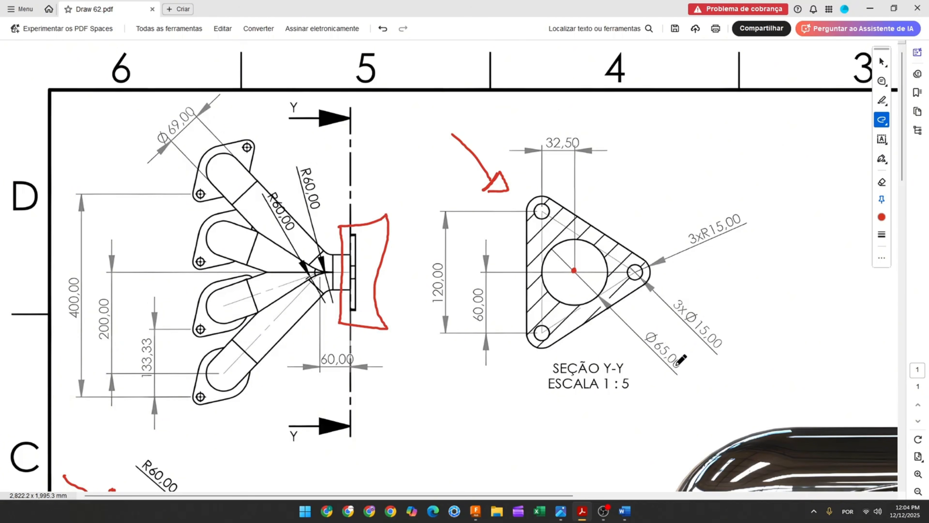
mouse_move(652, 342)
left_mouse_down()
mouse_move(677, 365)
mouse_move(646, 353)
left_mouse_up()
mouse_move(527, 198)
left_mouse_down()
mouse_move(534, 350)
mouse_move(662, 271)
mouse_move(631, 239)
mouse_move(537, 188)
mouse_move(528, 206)
left_mouse_up()
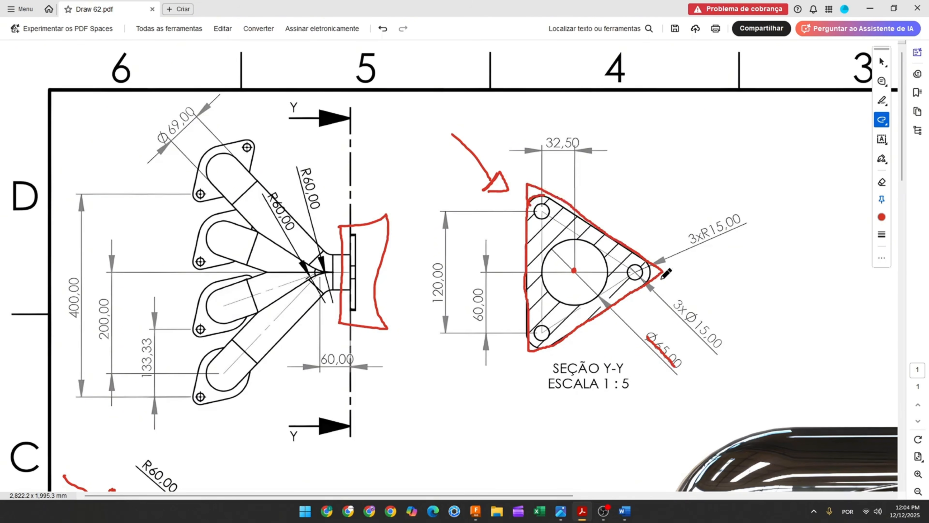
left_click_drag(690, 240, 734, 222)
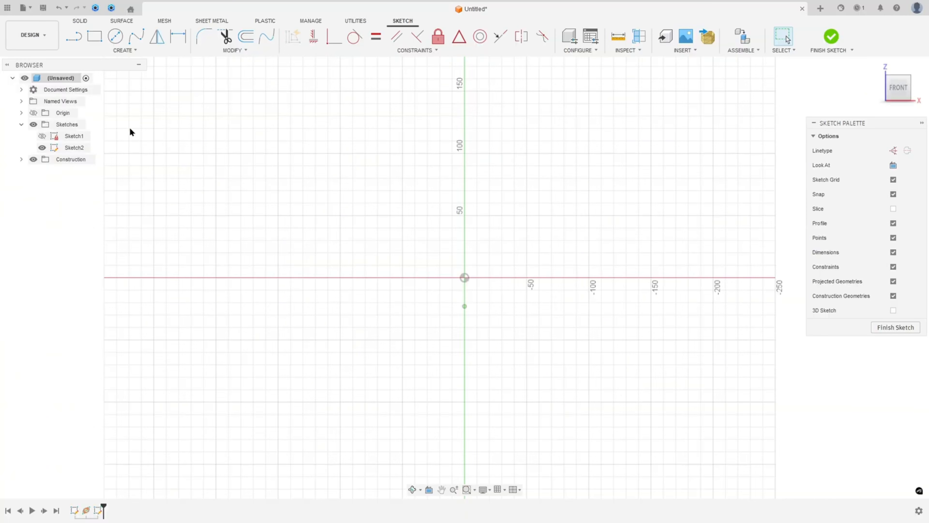
Step: Back in Fusion, draw a 65 mm diameter circle centered on the sketch origin and place its dimension outside the circle
left_click(115, 36)
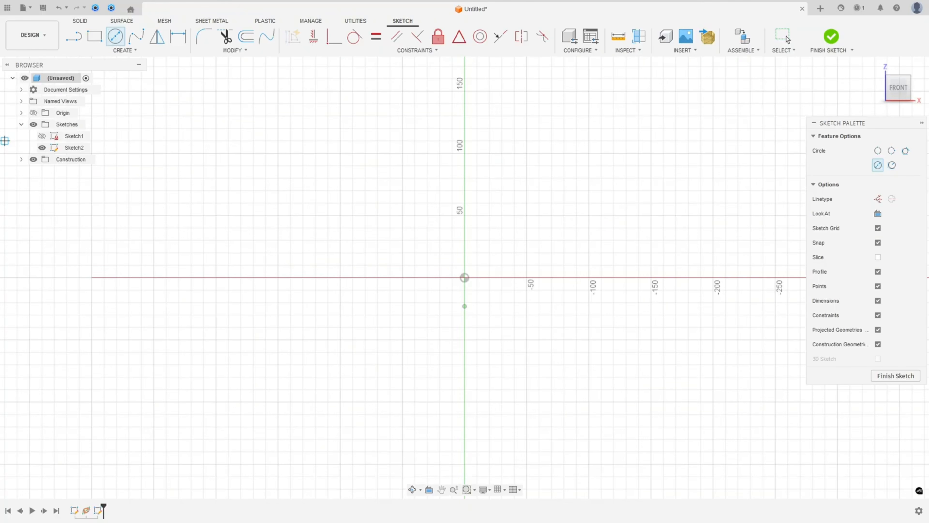
left_click(465, 278)
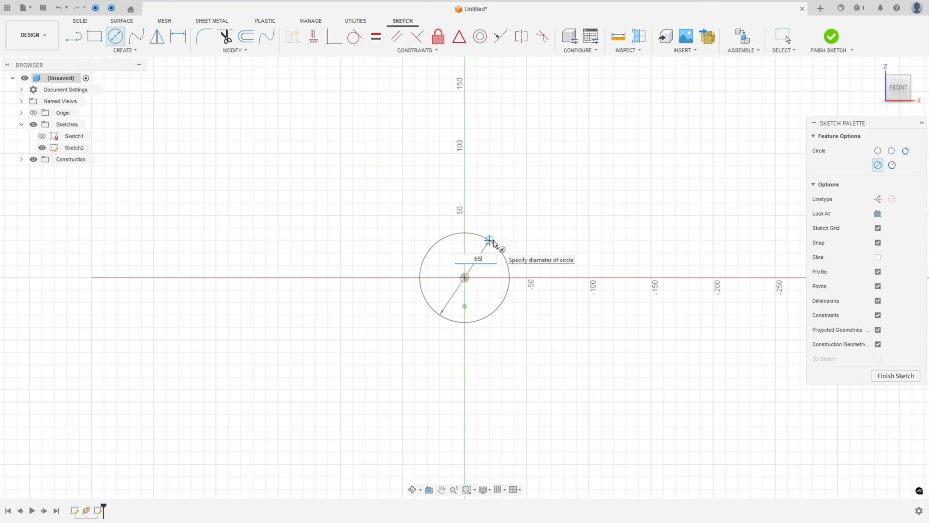
type("65")
key("Return")
key("Escape")
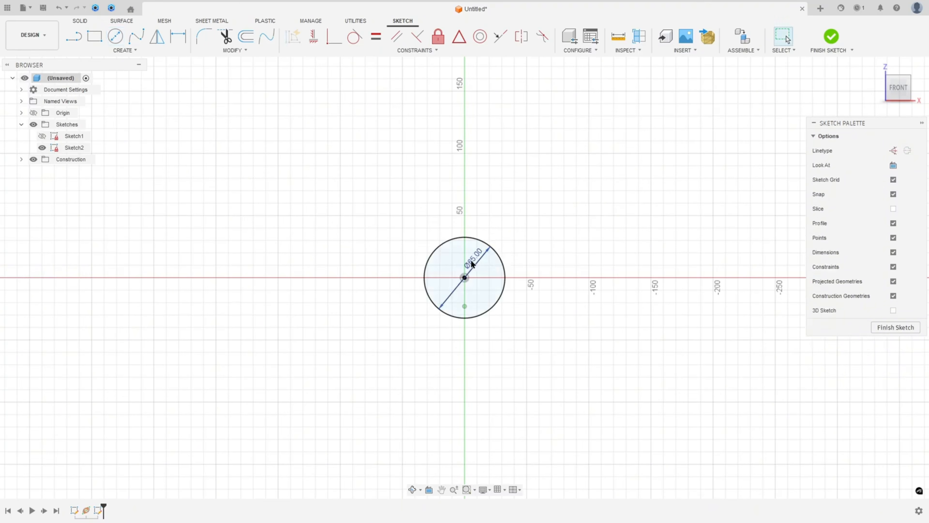
left_click_drag(471, 263, 559, 258)
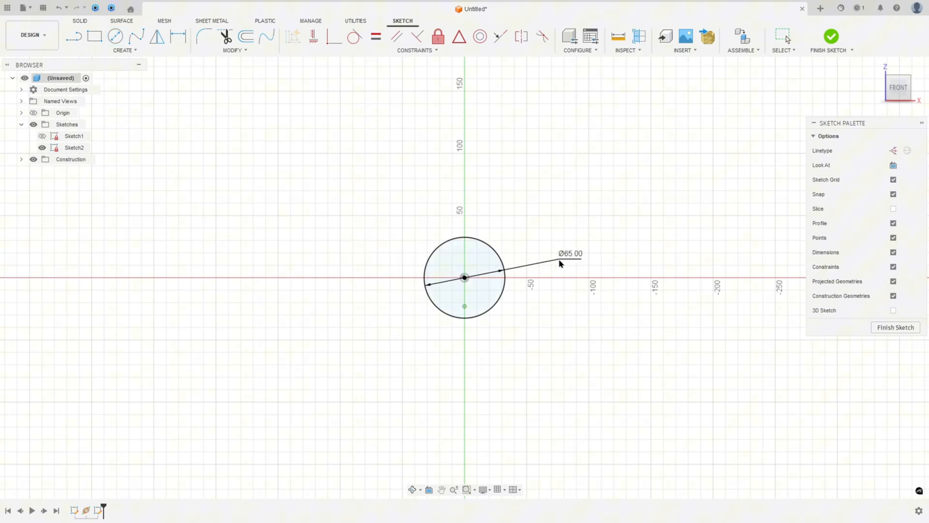
Step: Sketch a closed triangle around the circle with a horizontal base, its apex on the vertical axis, and a left side about 292 mm long
left_click(74, 38)
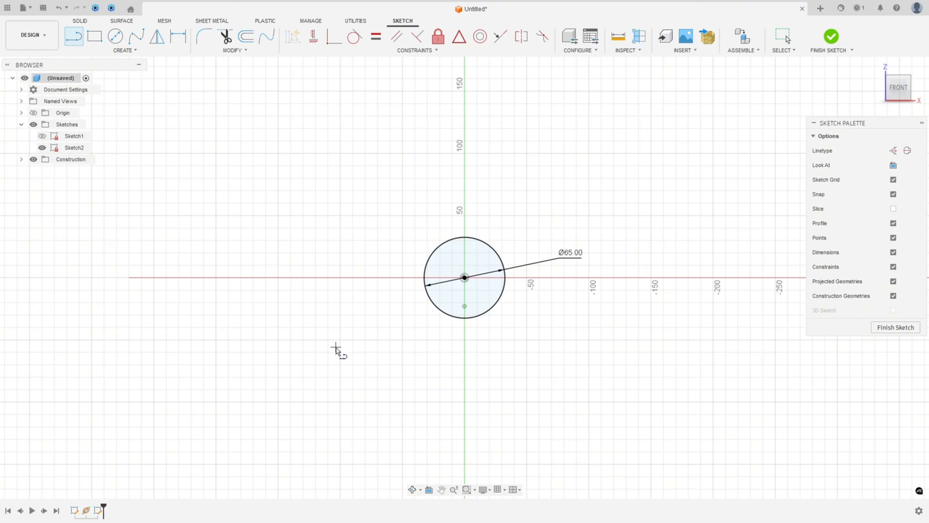
left_click(278, 401)
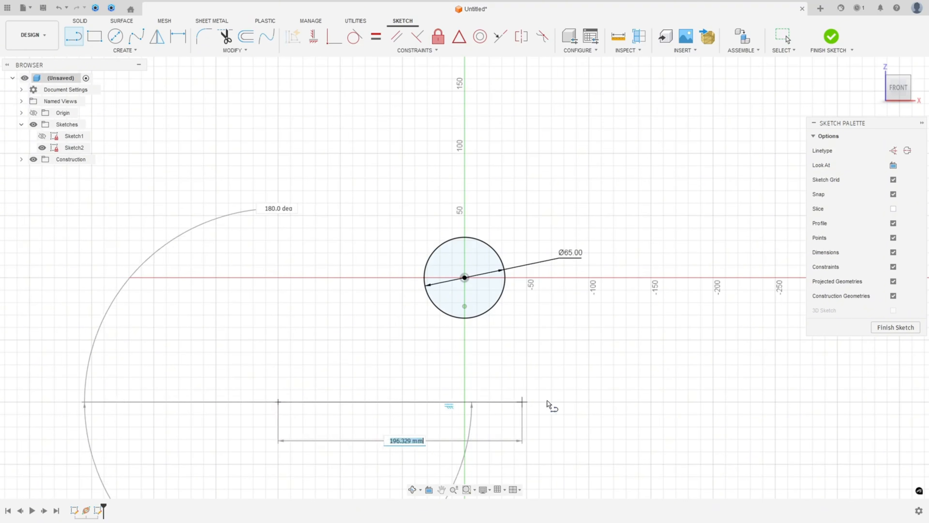
left_click(712, 401)
left_click(464, 91)
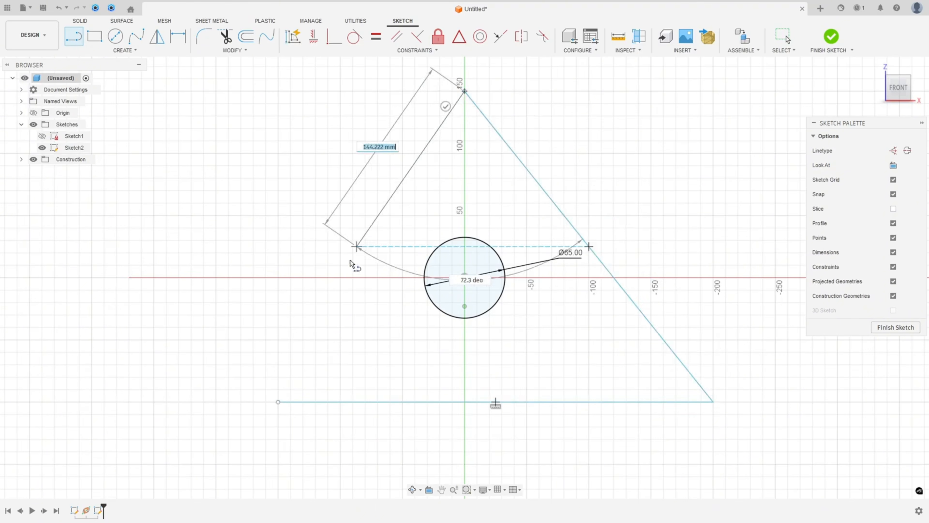
left_click(278, 402)
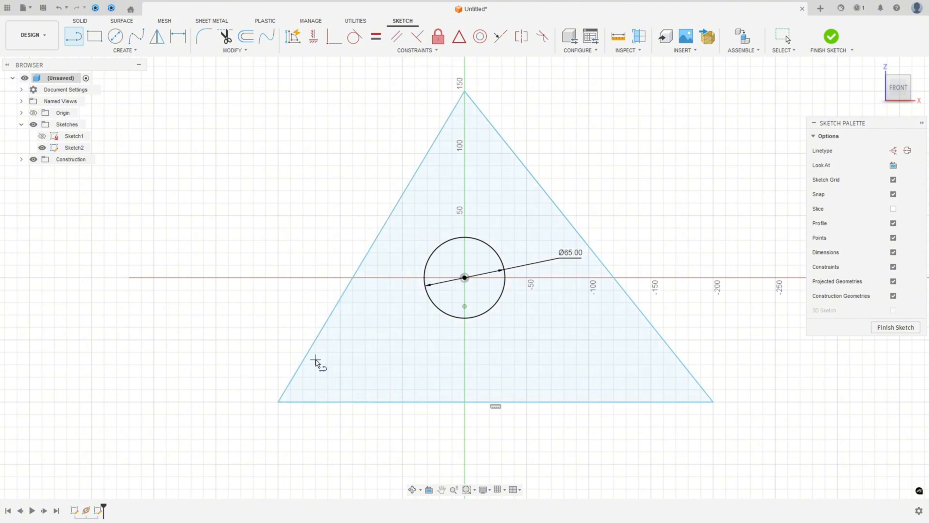
Step: Fillet all three corners of the triangle with a 15 mm radius
left_click(203, 37)
left_click(292, 379)
left_click(301, 401)
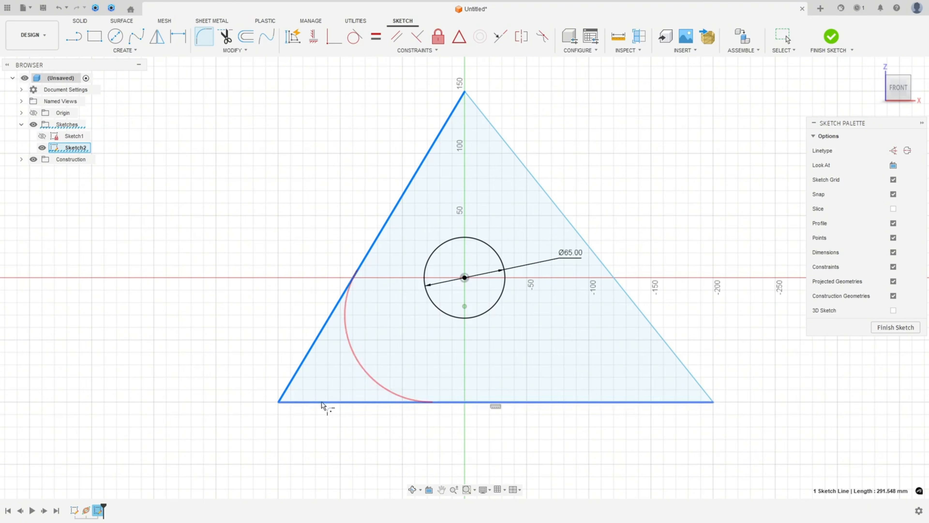
left_click(299, 402)
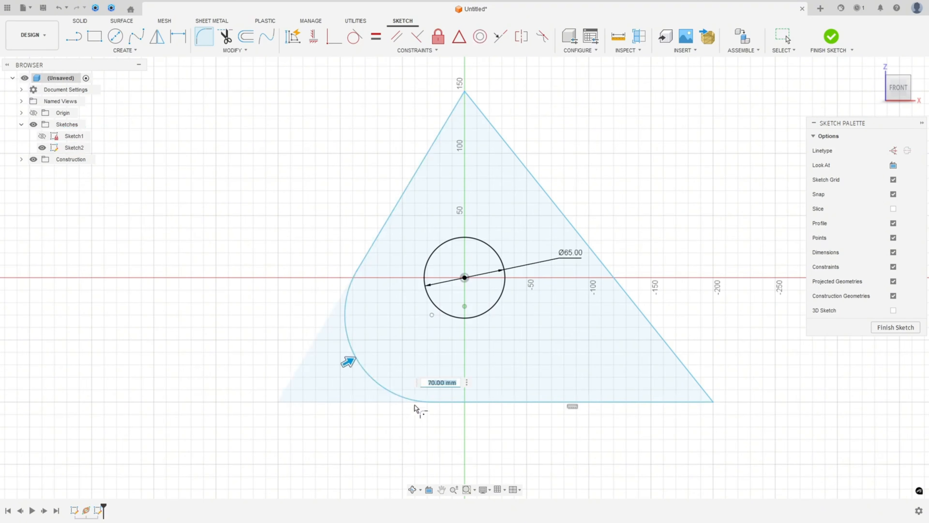
type("15")
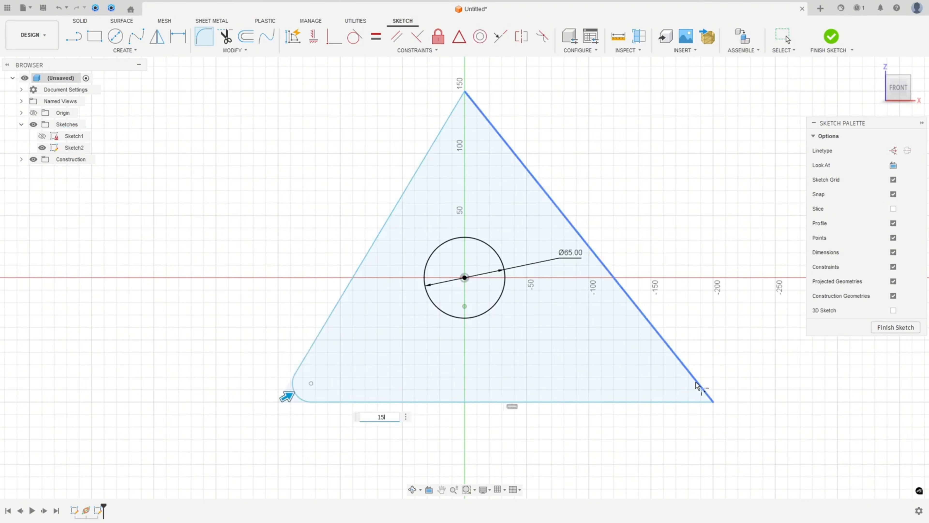
left_click(695, 382)
left_click(675, 402)
left_click(445, 119)
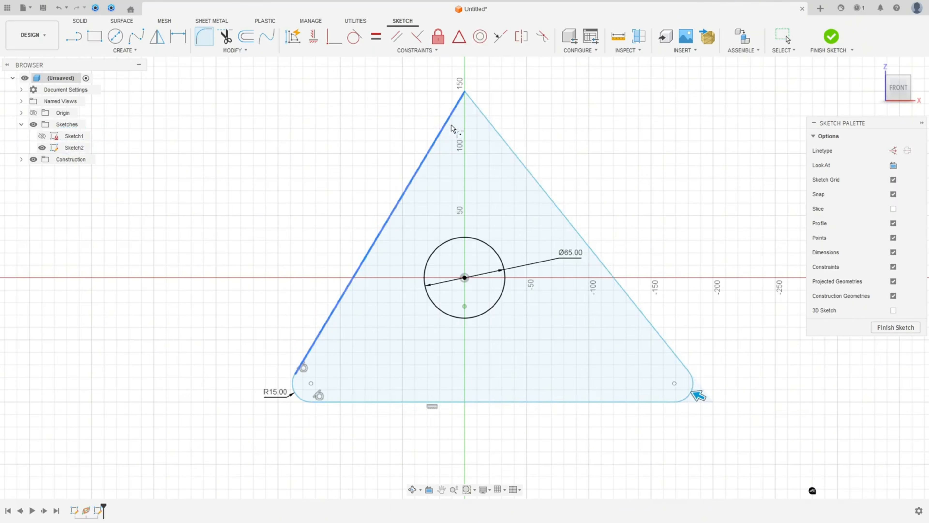
left_click(487, 120)
key("Escape")
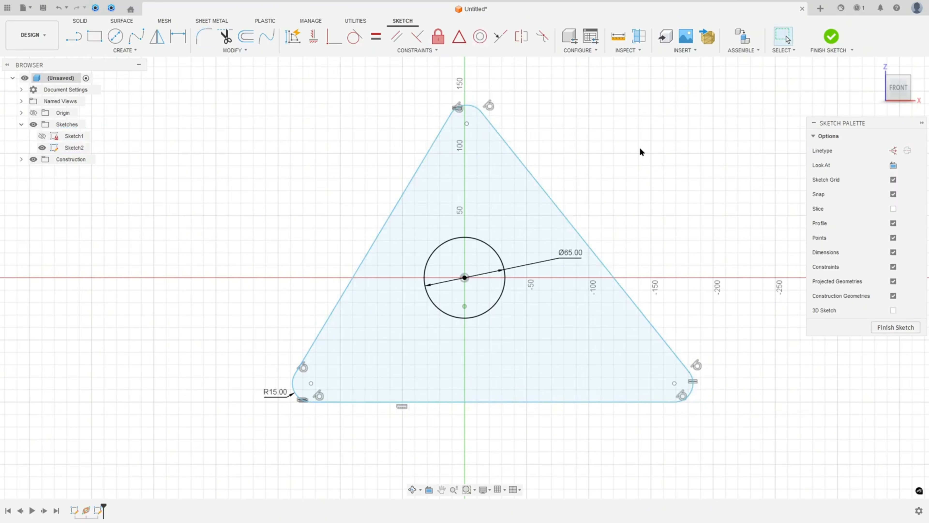
Step: Draw a vertical construction line from the circle's center to the triangle's base and constrain its lower endpoint to the base's midpoint
left_click(74, 36)
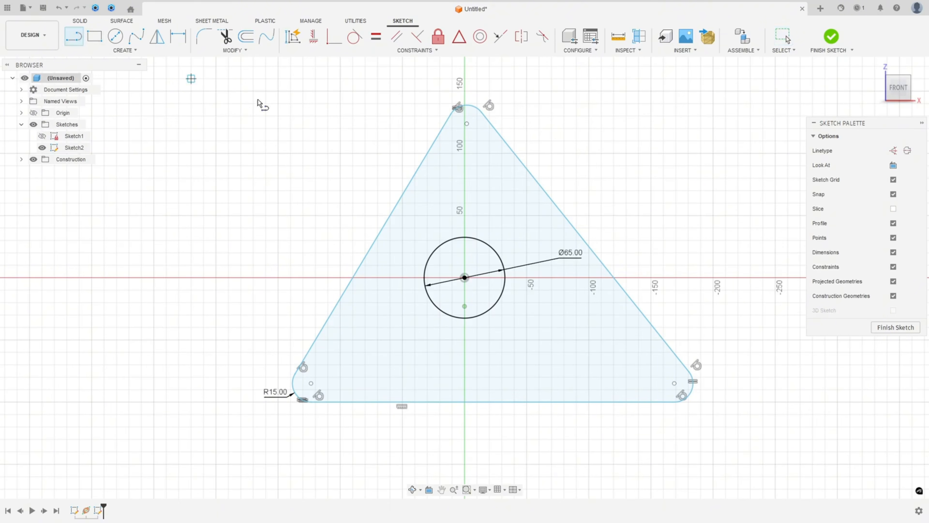
left_click(894, 150)
left_click(465, 279)
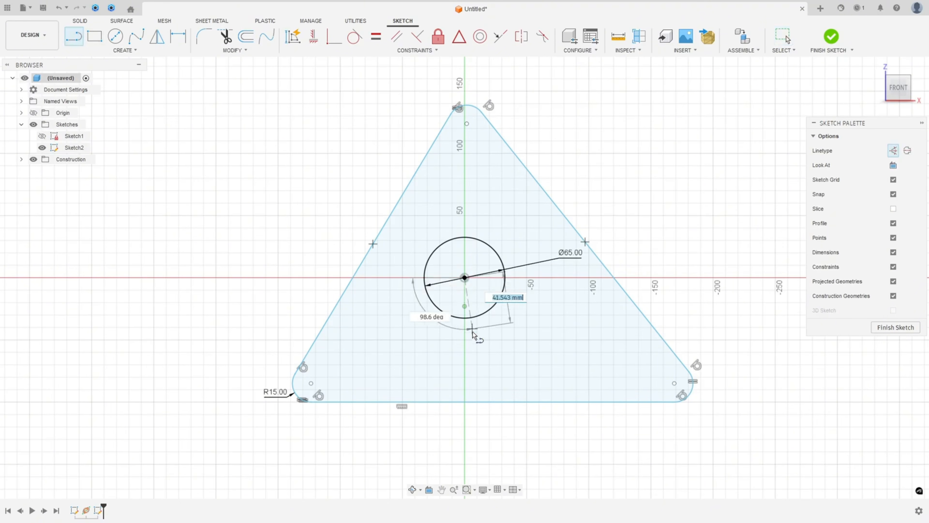
left_click(466, 401)
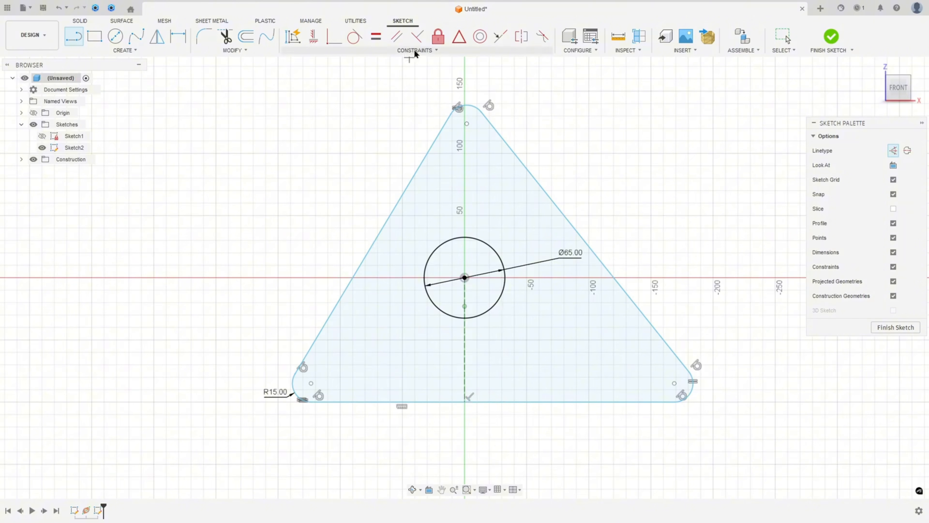
left_click(459, 38)
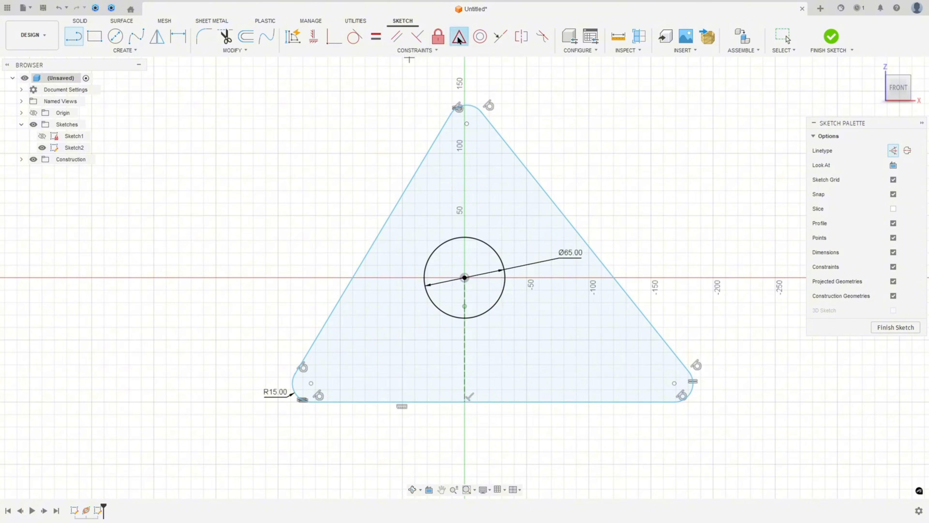
left_click(464, 402)
left_click(518, 402)
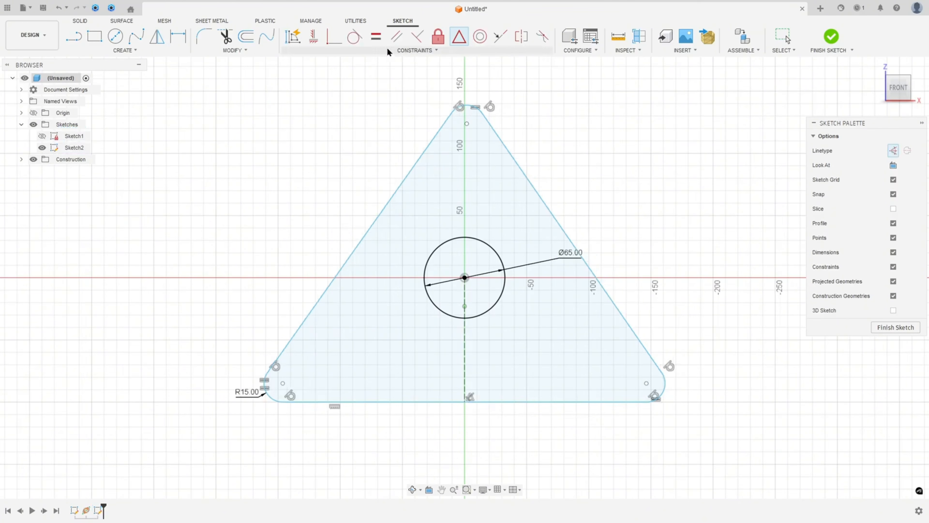
Step: Apply equal constraints to the triangle's three sides and move the base up closer to the circle
left_click(376, 37)
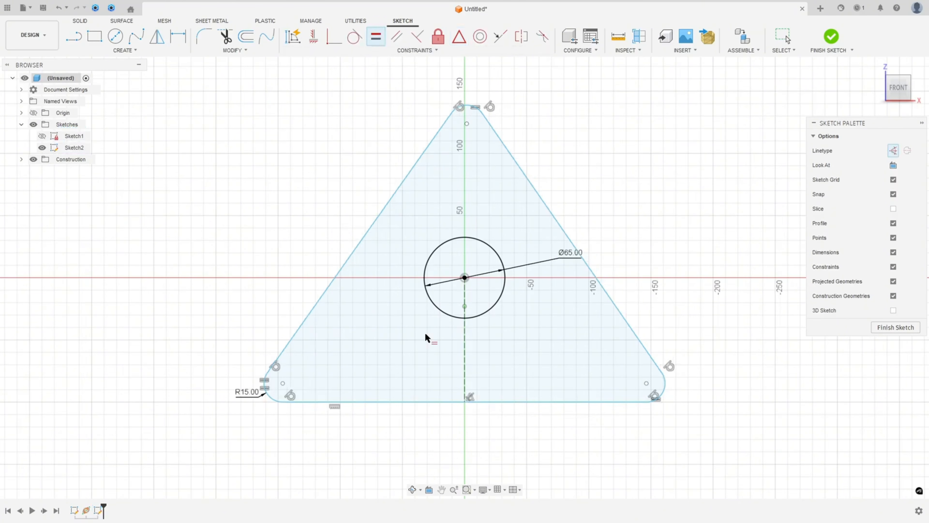
left_click(431, 402)
left_click(337, 277)
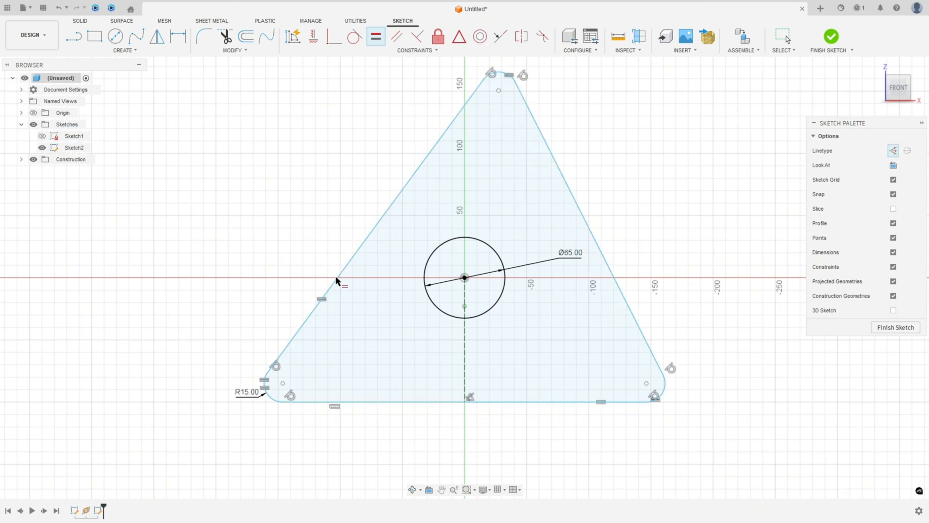
left_click(590, 233)
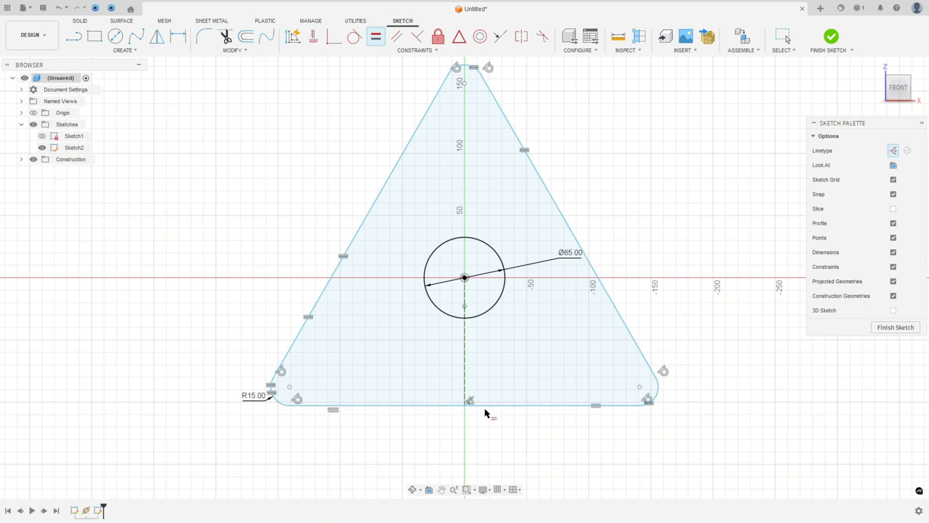
key("Escape")
mouse_move(478, 404)
left_mouse_down()
mouse_move(489, 406)
mouse_move(488, 367)
left_mouse_up()
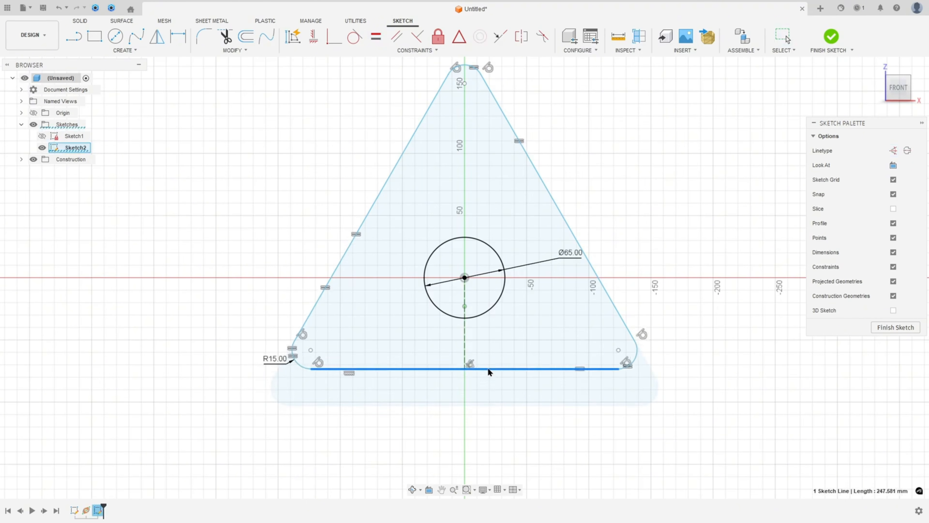
left_click(711, 216)
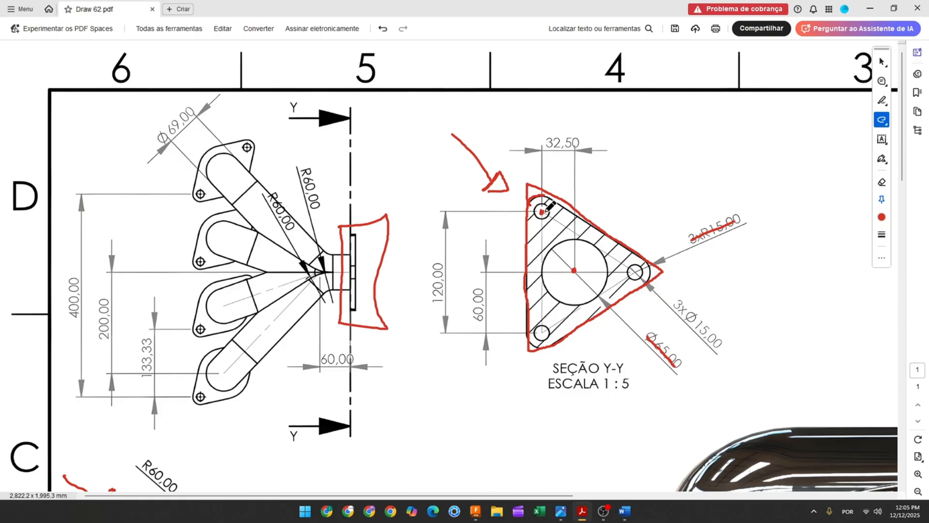
Step: Switch to the PDF drawing and mark the flange center, two hole centers, and the 32,50 and 120,00 dimensions of section Y-Y in red
left_click(572, 271)
left_click_drag(544, 148, 584, 145)
left_click(541, 212)
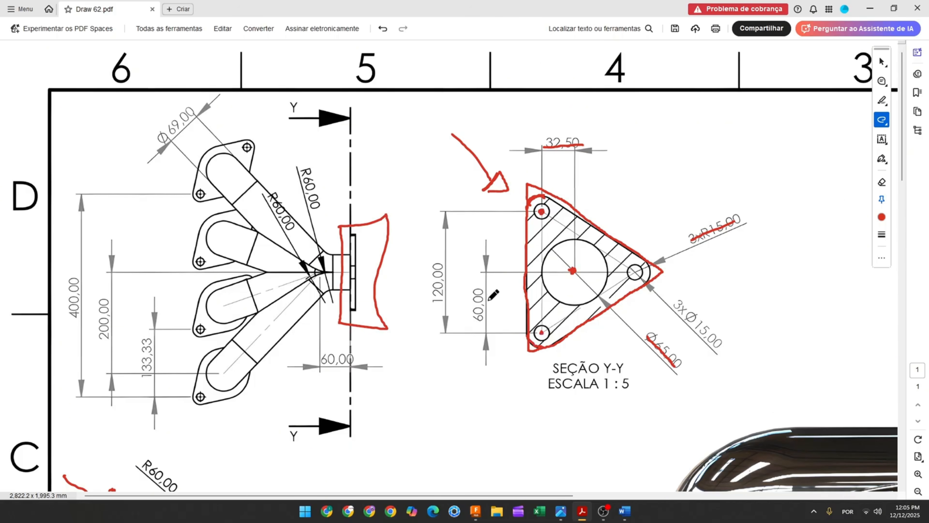
left_click_drag(439, 264, 435, 300)
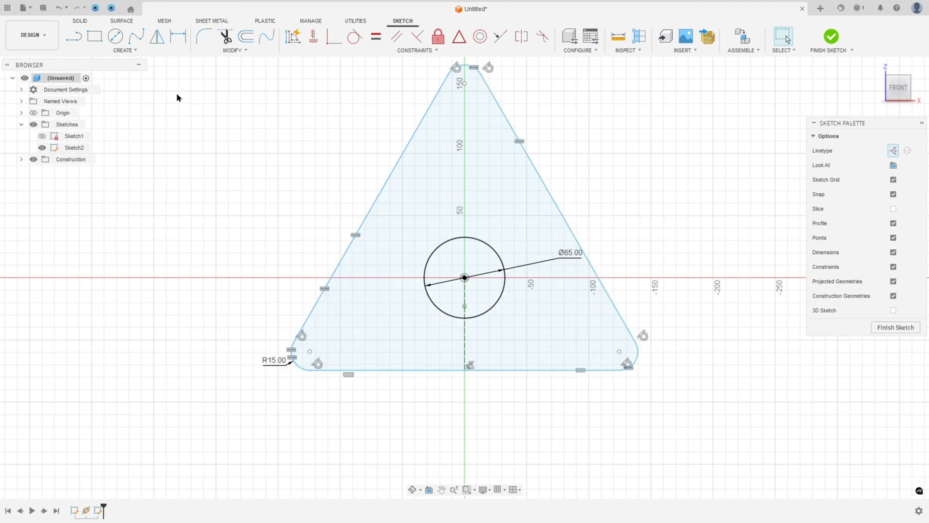
Step: Back in Fusion, dimension the horizontal distance between the centers of the two base corner fillets as 120 mm
left_click(178, 36)
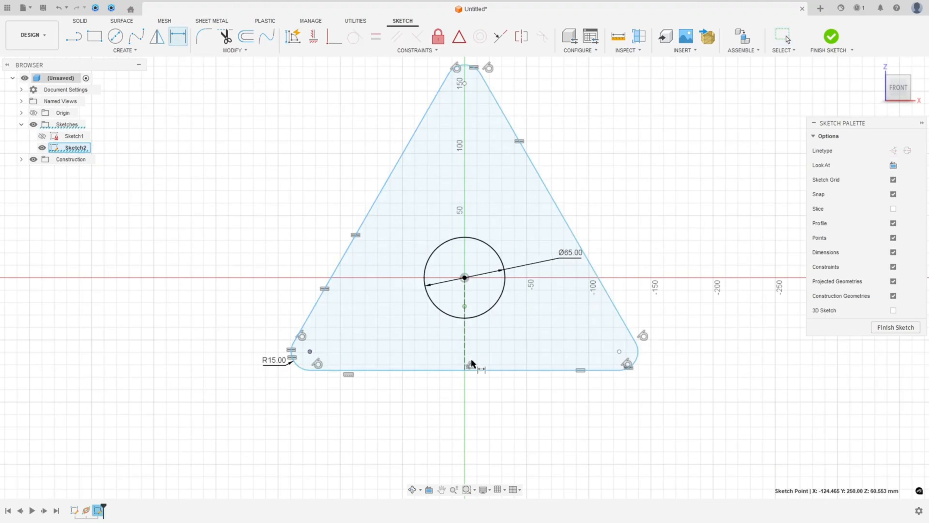
left_click(618, 352)
left_click(477, 427)
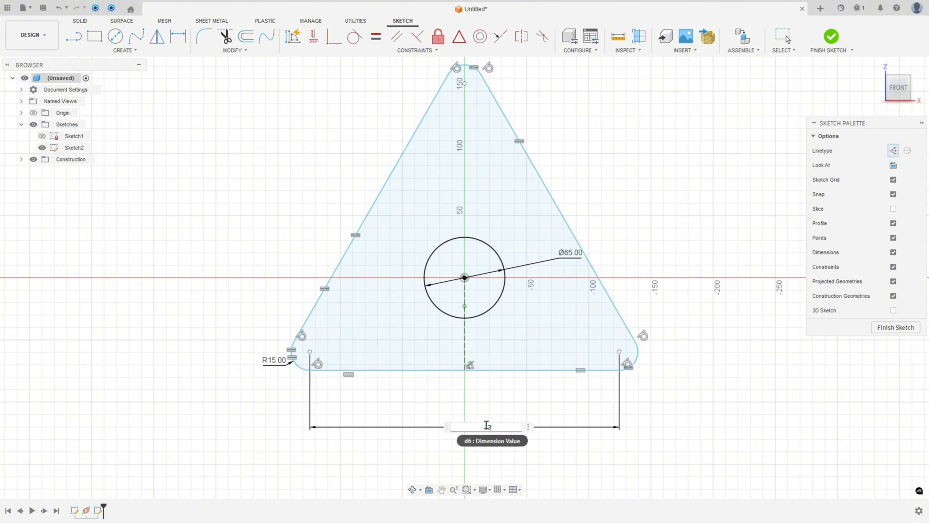
type("120")
key("Return")
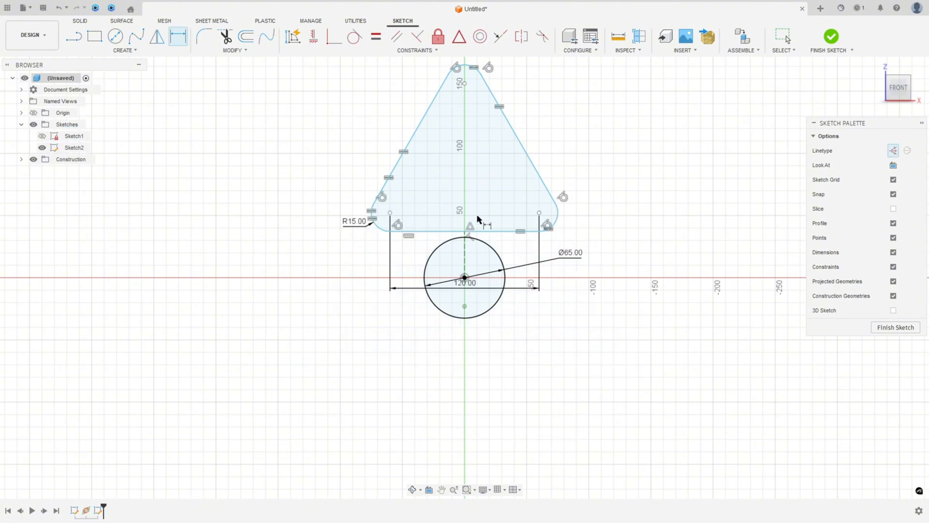
key("Escape")
Step: Move the triangle's base below the circle so that the outline surrounds it
left_click(475, 232)
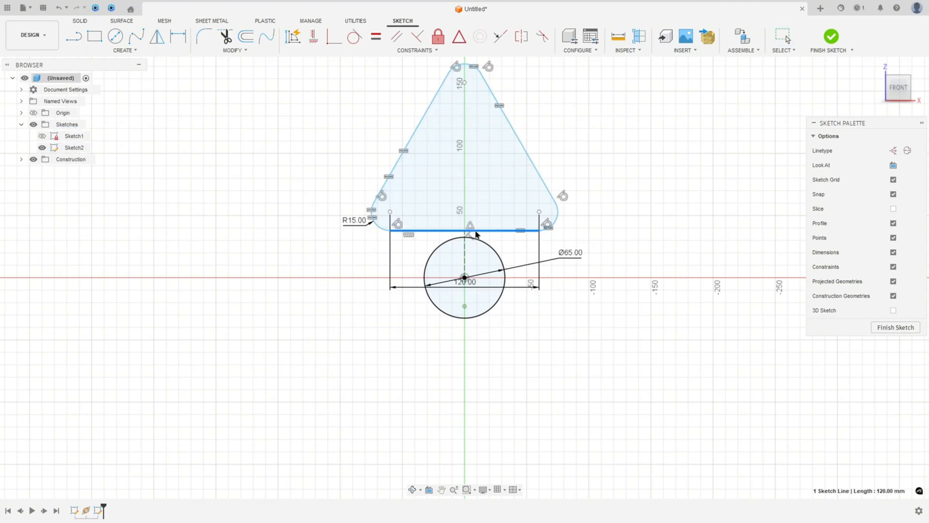
left_click_drag(475, 231, 476, 347)
left_click(532, 231)
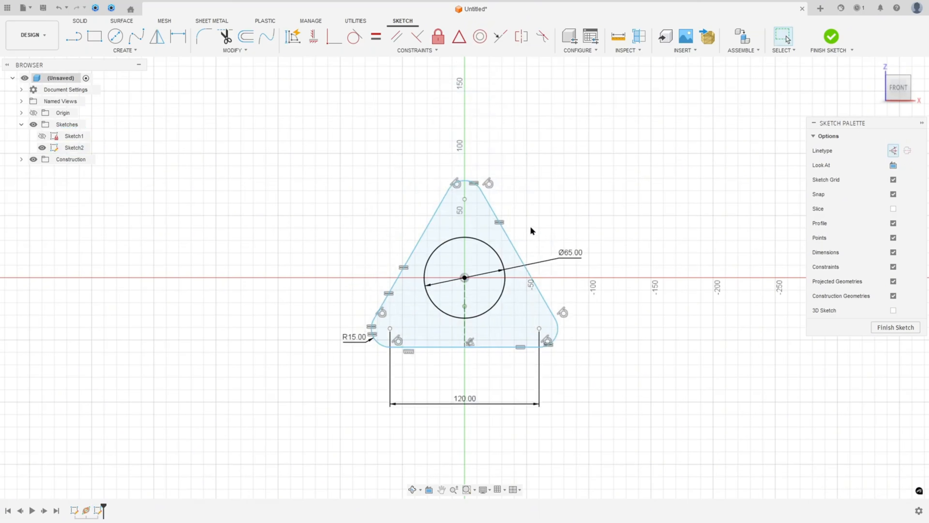
Step: Dimension the vertical distance between the circle's center and the lower-left fillet center as 32.5 mm
left_click(185, 36)
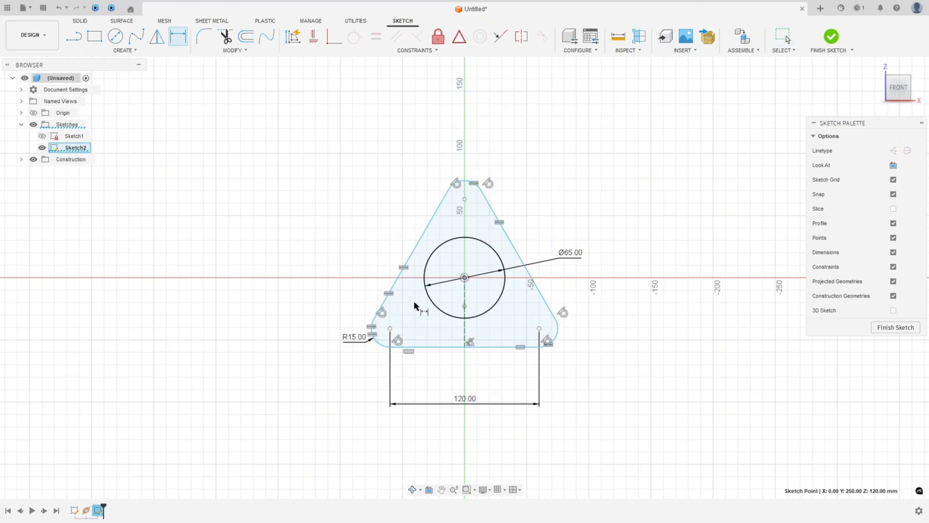
left_click(390, 328)
left_click(314, 295)
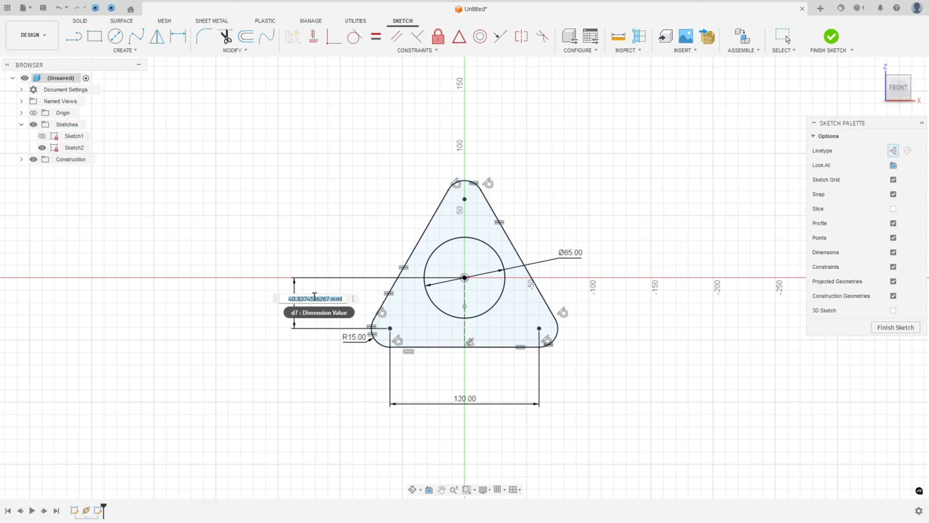
type("32.5")
key("Return")
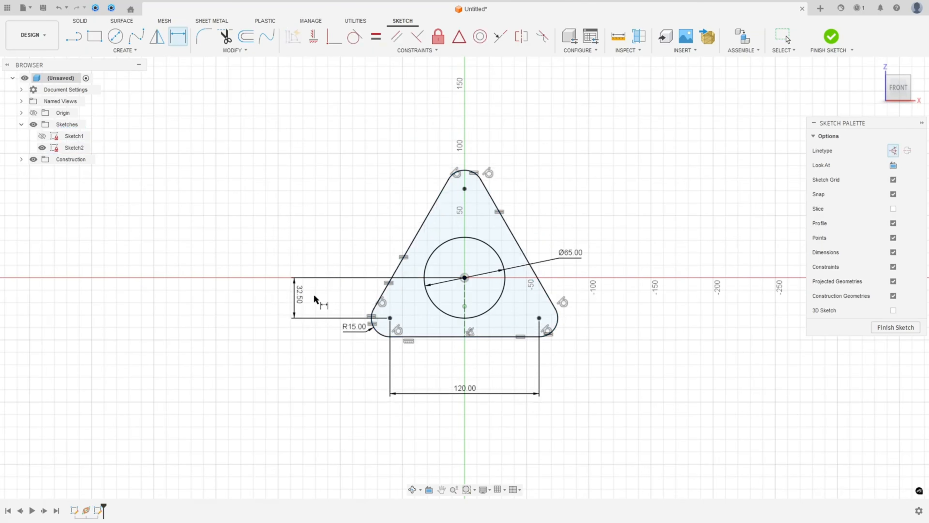
key("Escape")
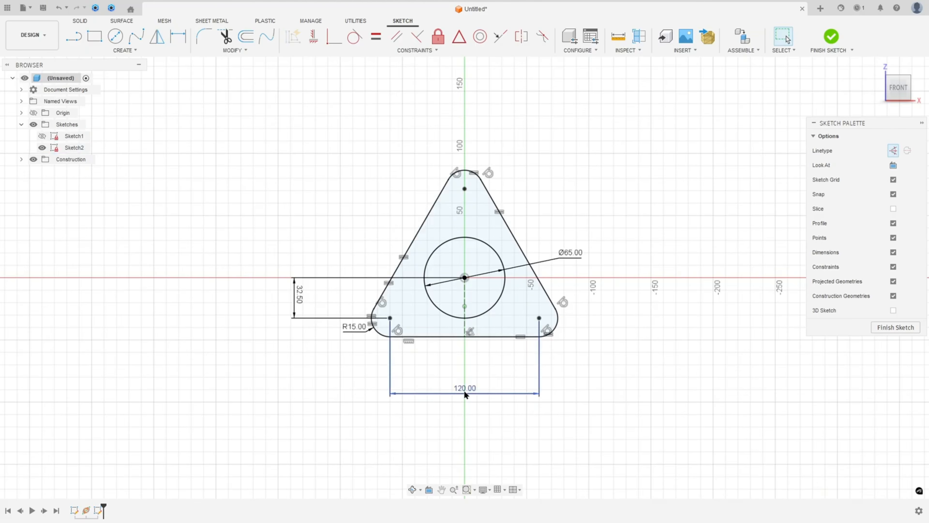
scroll(427, 351, "up", 2)
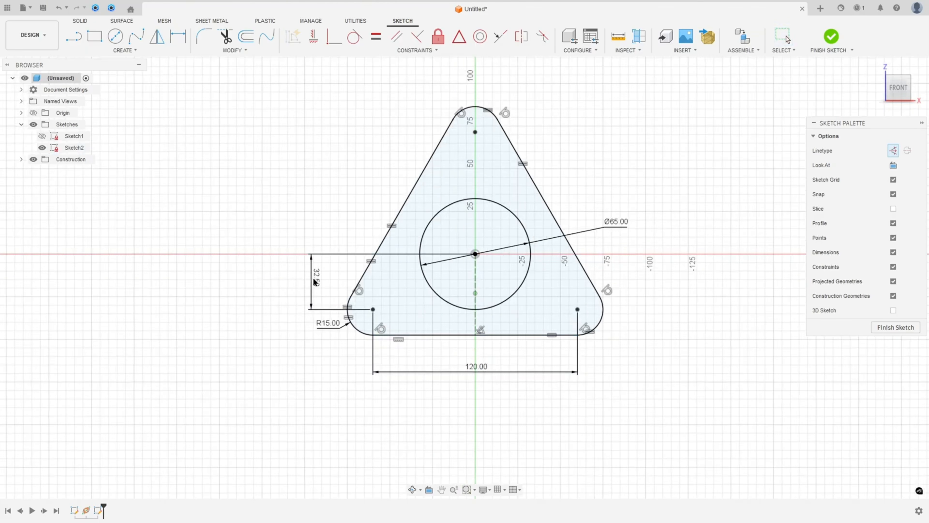
scroll(400, 248, "up", 2)
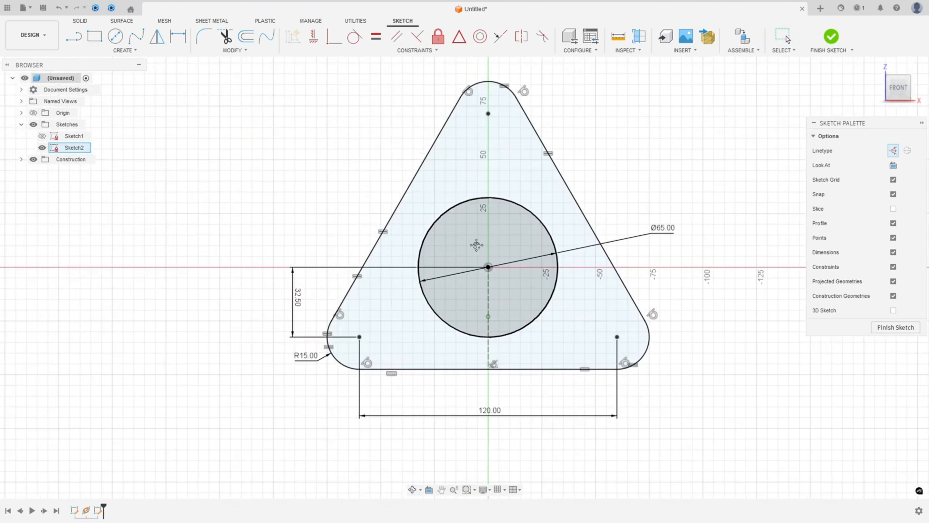
middle_click_drag(477, 245, 449, 263)
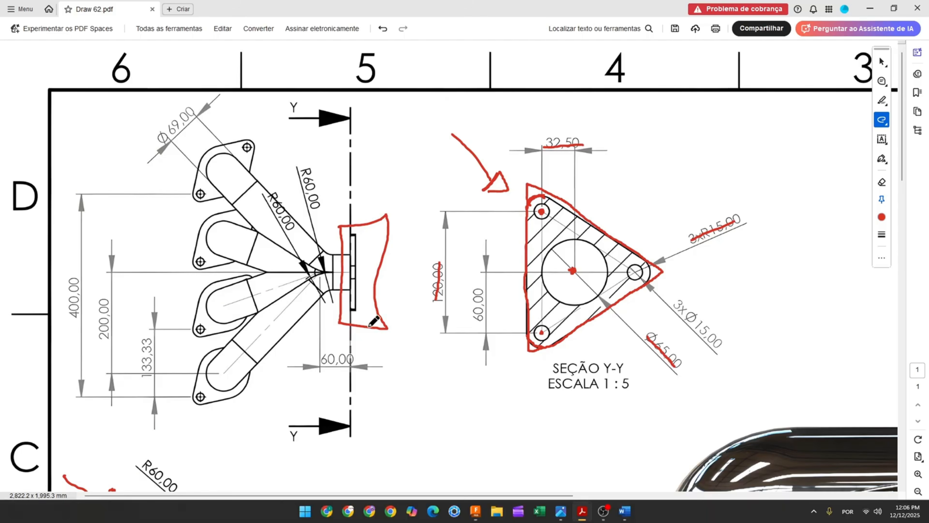
Step: Switch to the PDF drawing and mark two corner holes and the 3xØ15,00 dimension of section Y-Y in red
left_click_drag(550, 201, 541, 212)
left_click_drag(541, 327, 547, 327)
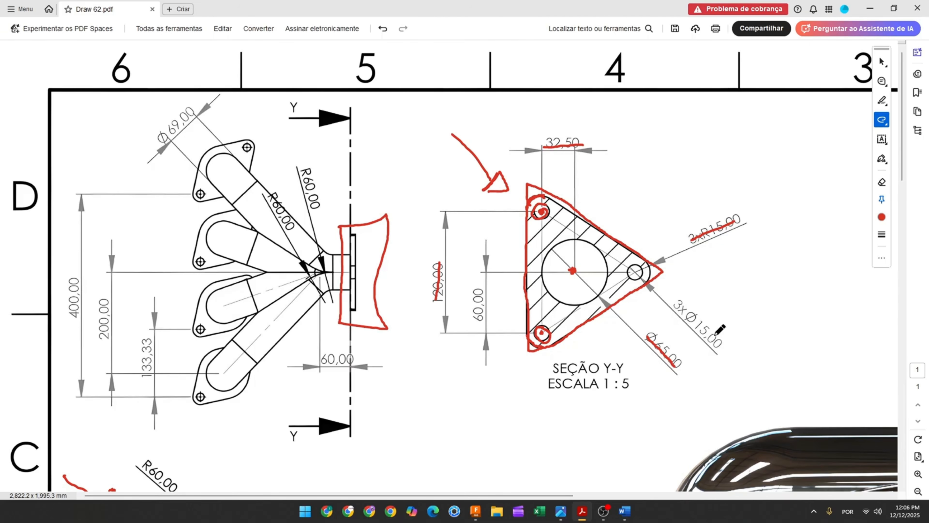
left_click_drag(675, 301, 711, 334)
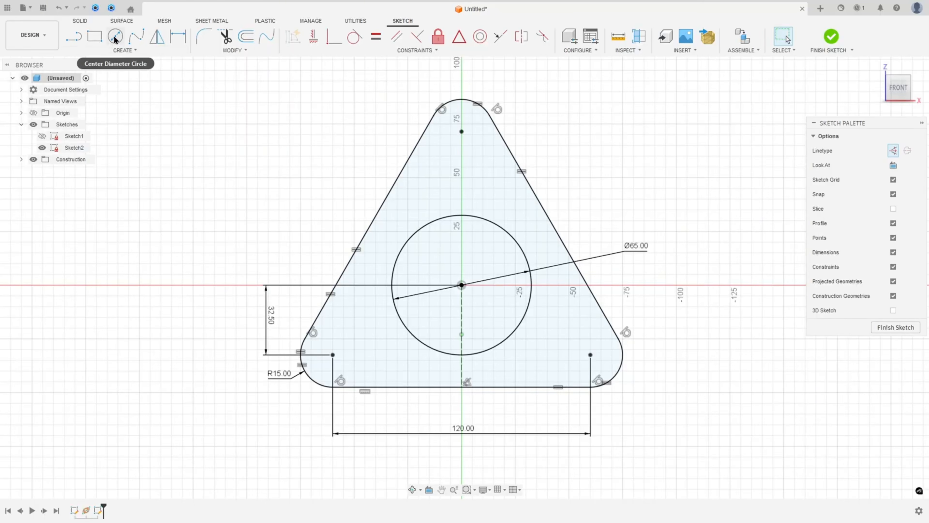
Step: Draw a 15 mm diameter circle with normal linetype, centered on the top corner fillet's center point
left_click(115, 36)
left_click(462, 131)
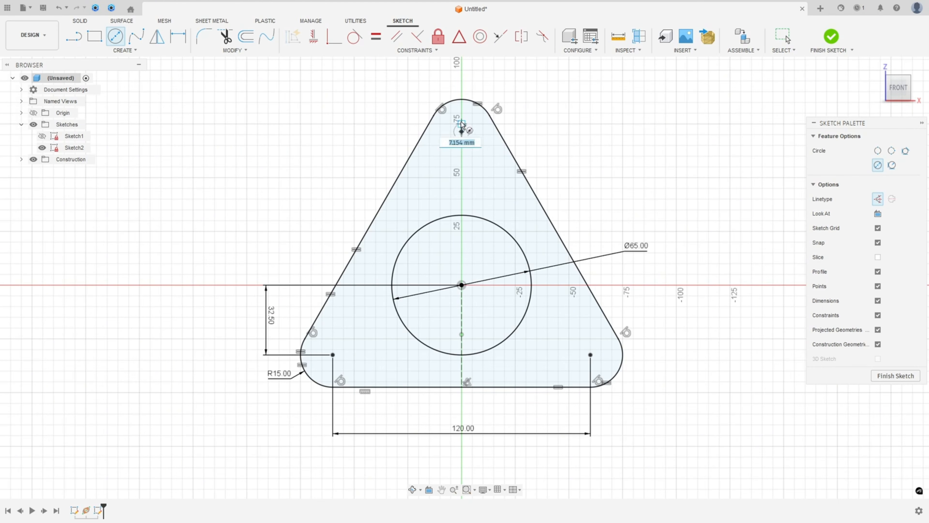
left_click(878, 198)
left_click(461, 132)
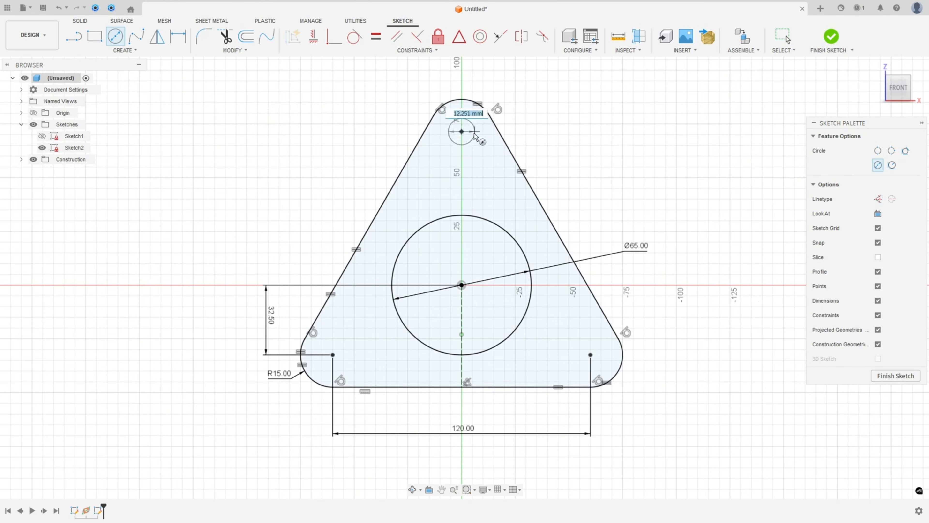
type("15")
key("Return")
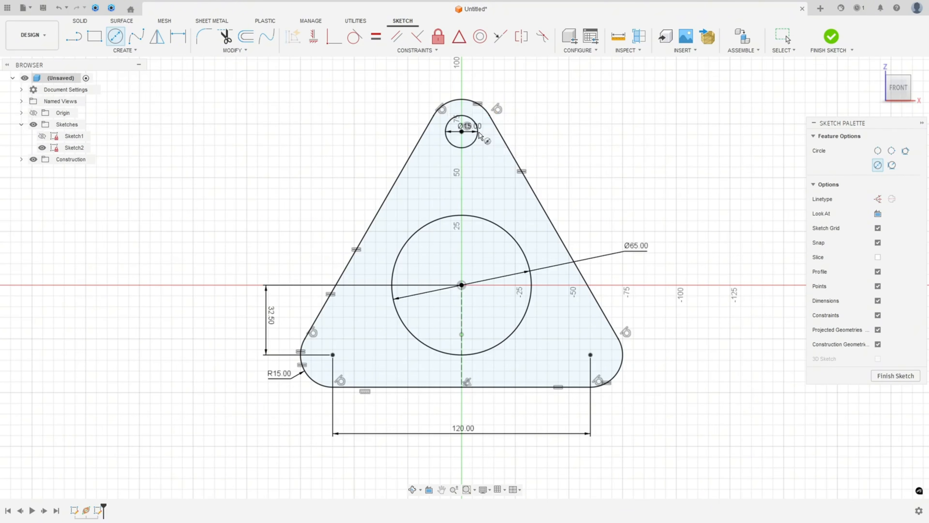
Step: Draw two more hole circles centered on the center points of the two base corner fillets
left_click(592, 346)
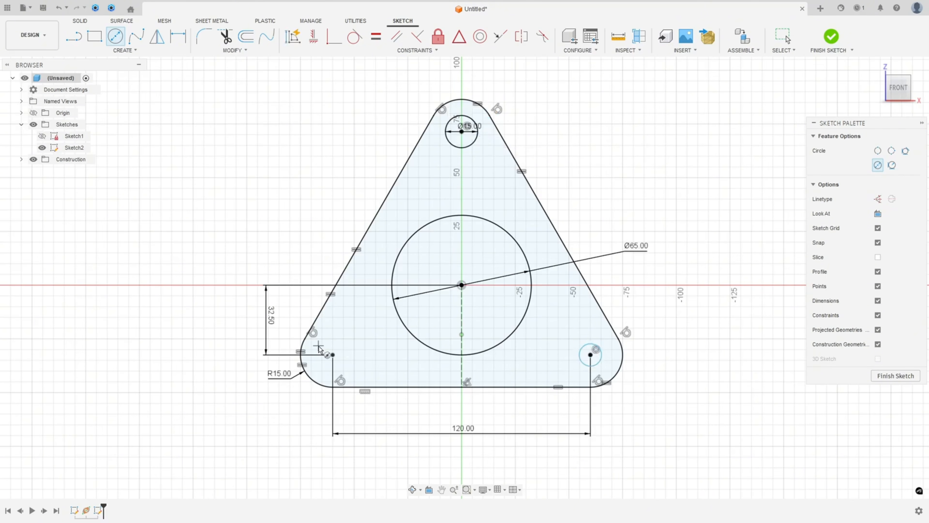
left_click(333, 354)
left_click(345, 366)
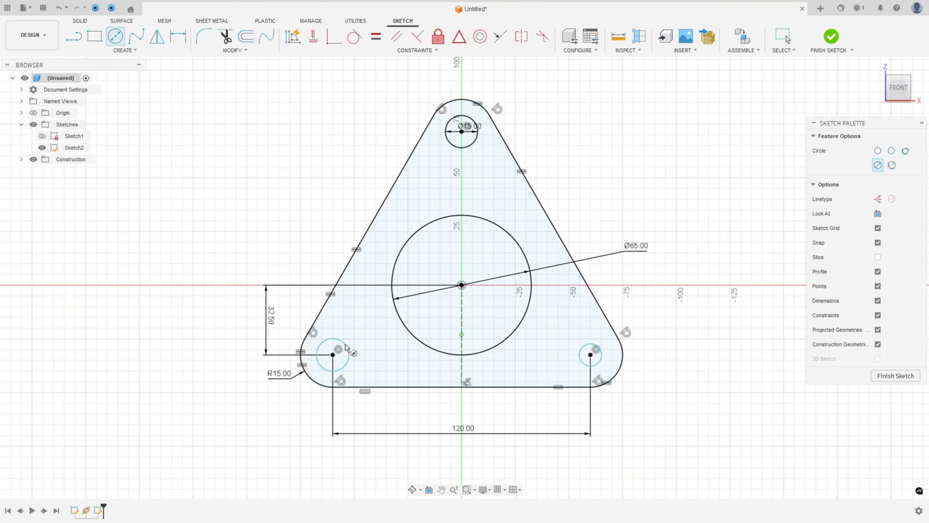
Step: Apply Equal constraints so both base corner circles match the top corner hole's diameter
left_click(376, 36)
left_click(474, 142)
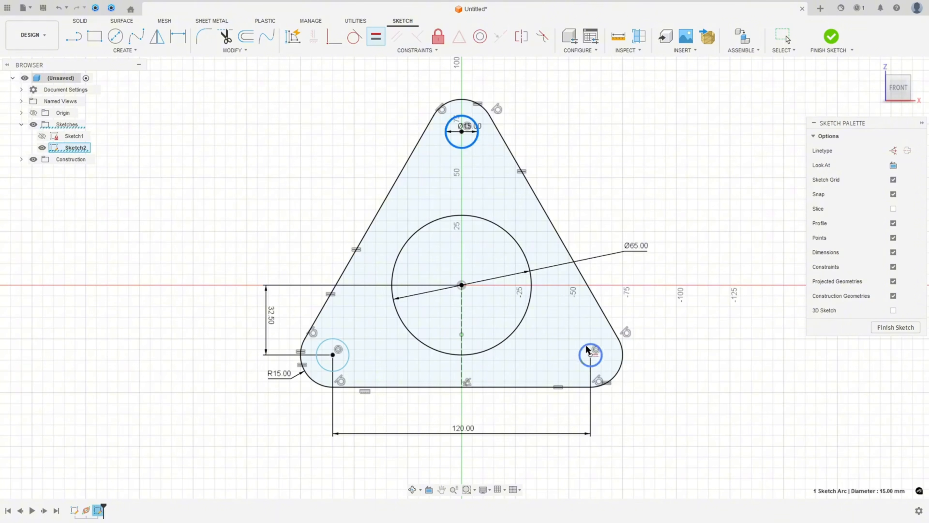
left_click(585, 344)
left_click(582, 368)
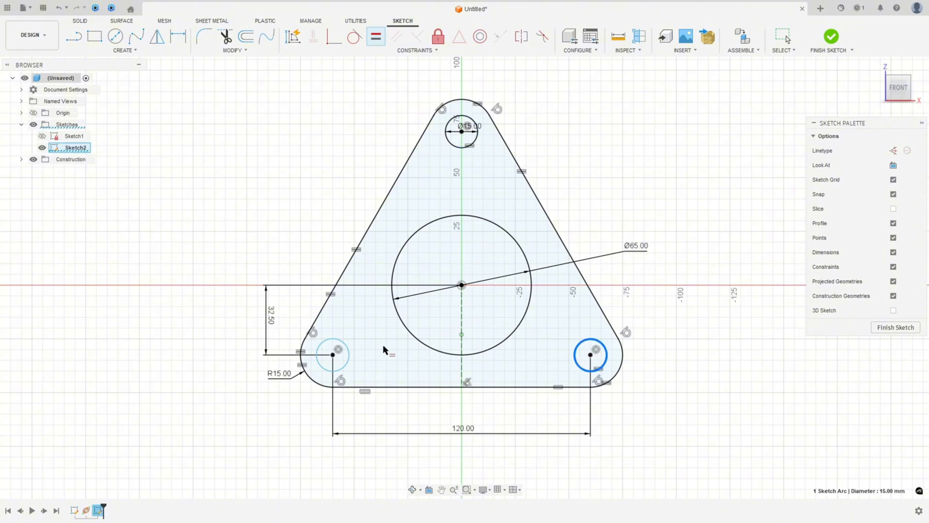
left_click(352, 359)
key("Escape")
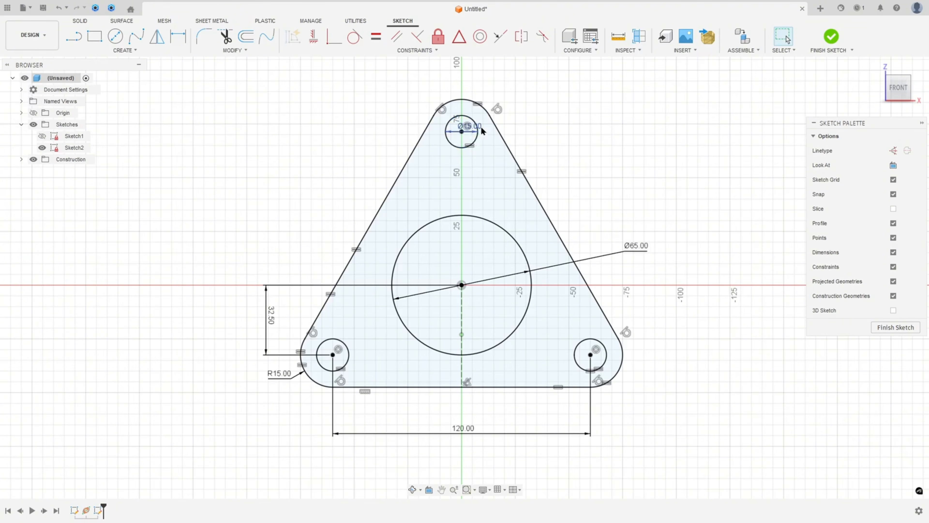
Step: Move the top hole's diameter dimension outside the triangular outline and finish the sketch
left_click_drag(481, 131, 531, 122)
middle_click_drag(606, 180, 619, 198)
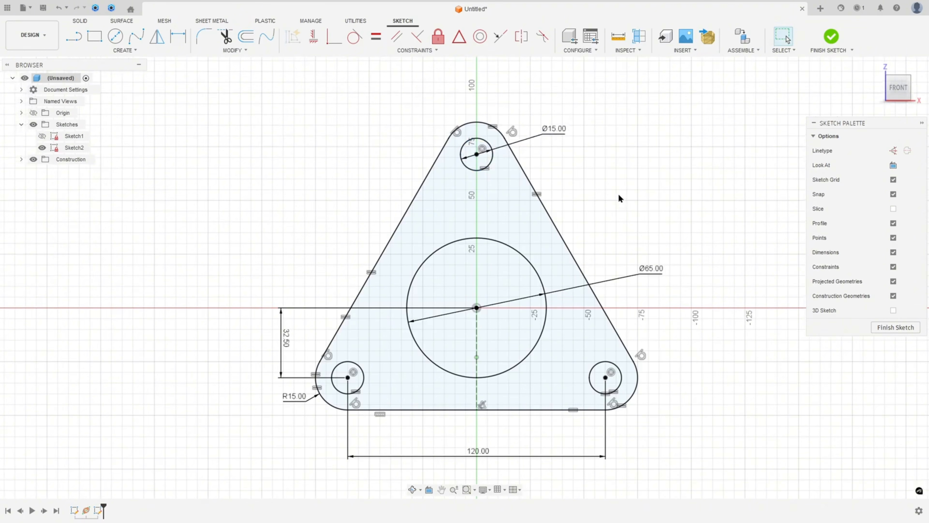
left_click(828, 40)
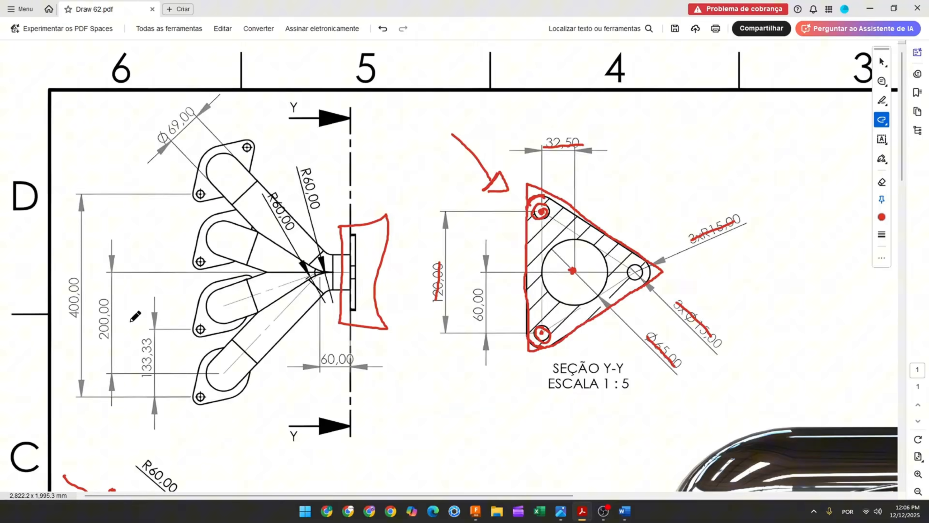
Step: In the PDF drawing, underline the 10,00 flange thickness in red and mark the end flange's edge in the side view
scroll(266, 267, "down", 2)
scroll(339, 272, "down", 5)
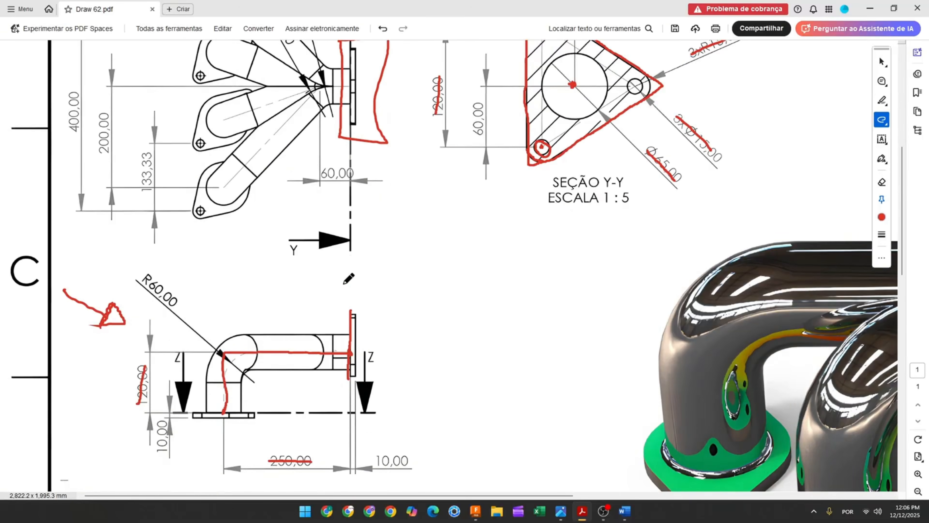
left_click_drag(376, 374, 416, 374)
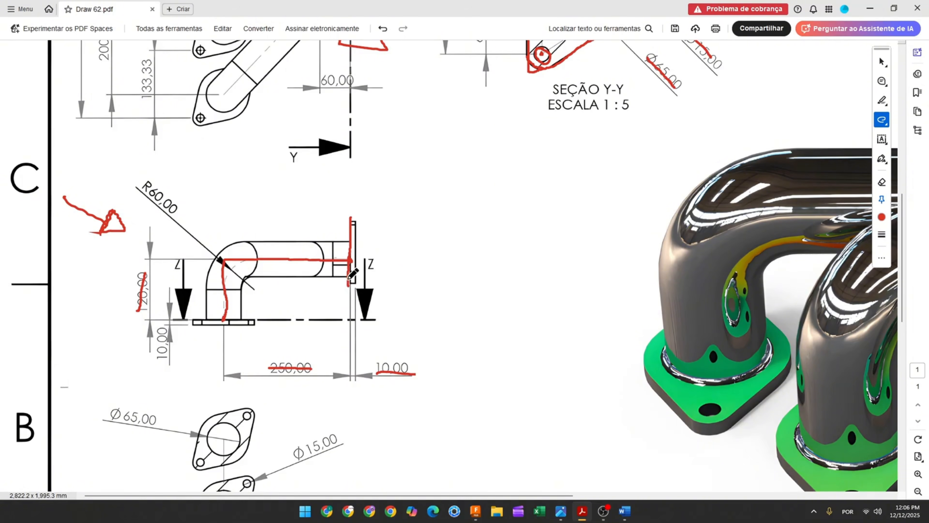
left_click_drag(349, 274, 354, 291)
Step: Back in Fusion, extrude the triangular flange profile around its bore and holes by 10 mm as a new body
left_click(475, 510)
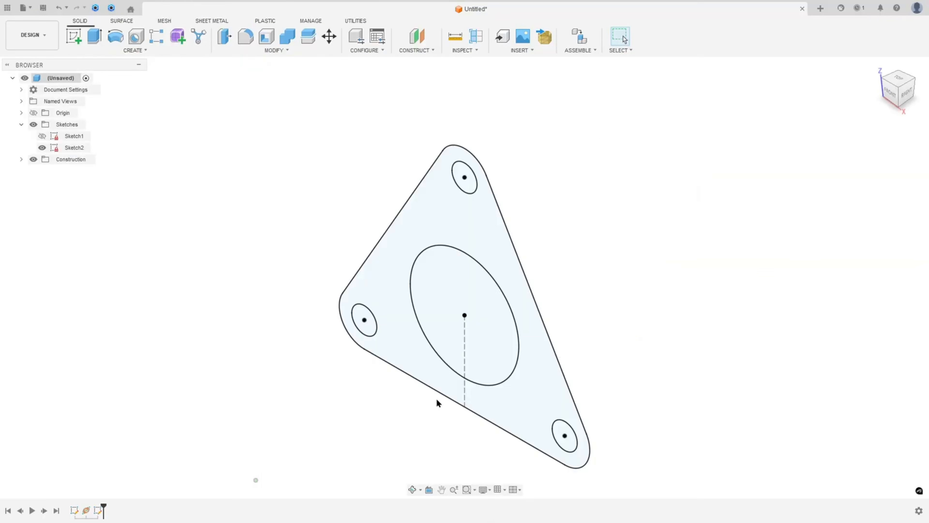
left_click(95, 36)
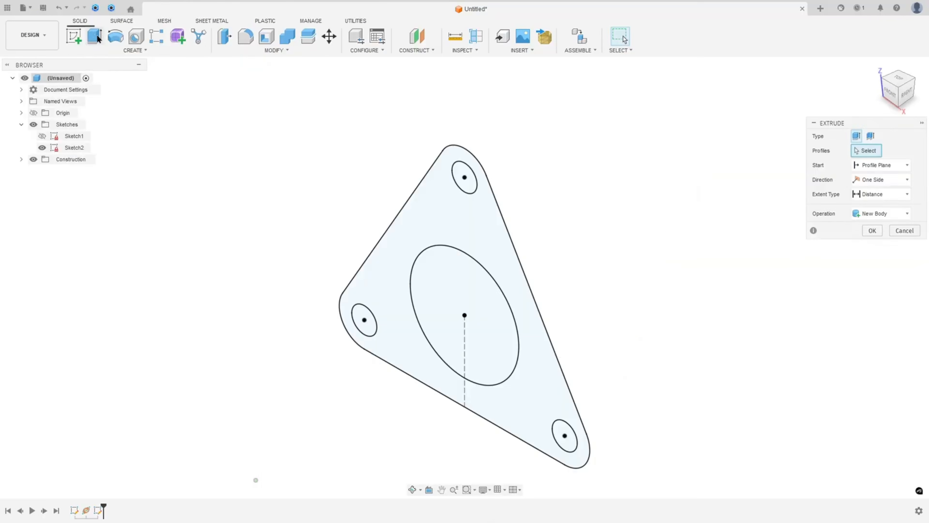
left_click(447, 220)
type("10")
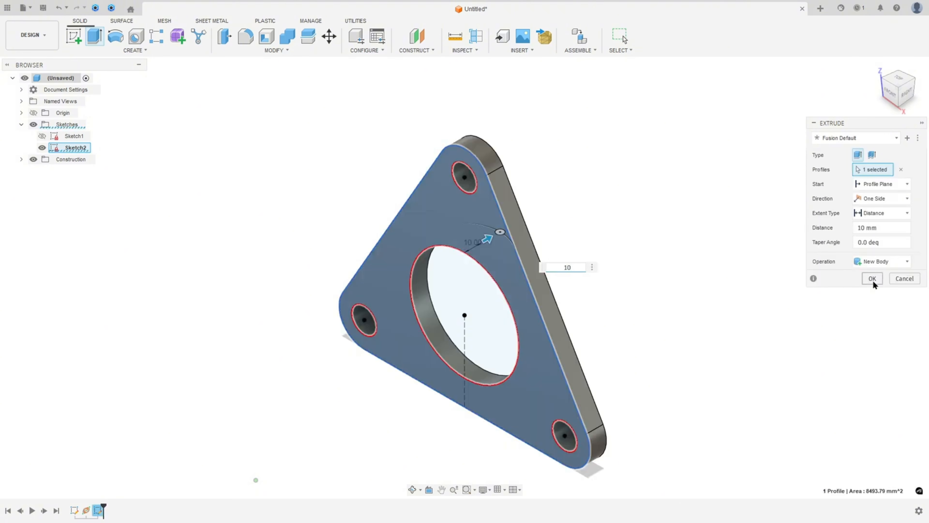
left_click(871, 279)
scroll(631, 349, "down", 5)
middle_click_drag(621, 303, 608, 265)
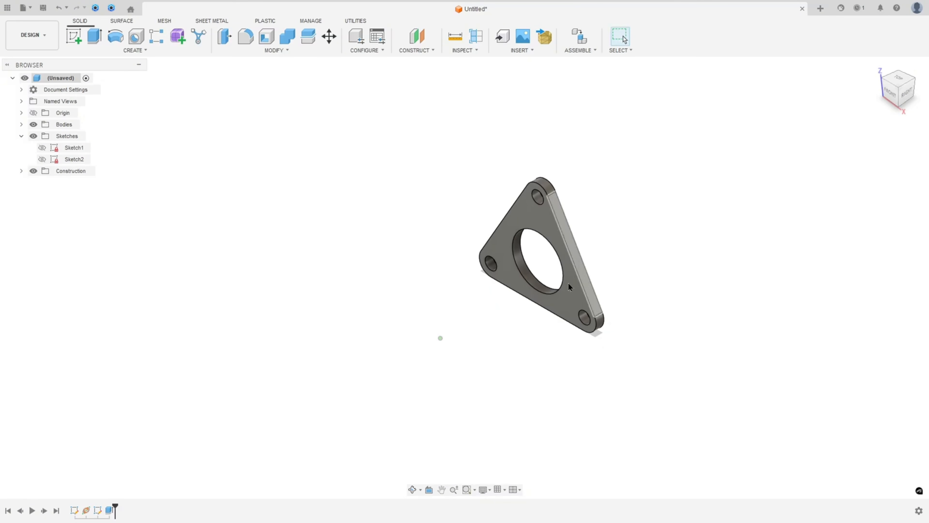
scroll(287, 236, "down", 3)
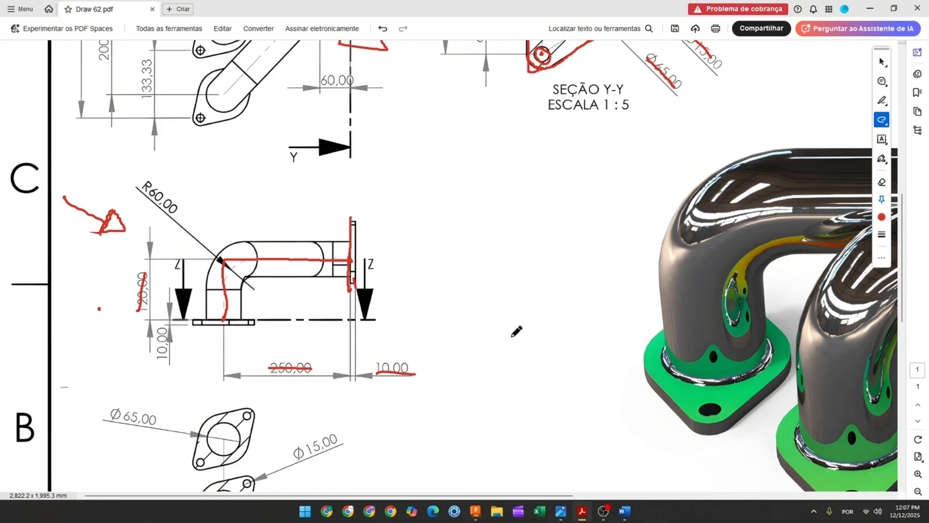
Step: Review the views in the PDF drawing and circle the lowest inlet flange of the top view in red
scroll(514, 328, "down", 2, "ctrl")
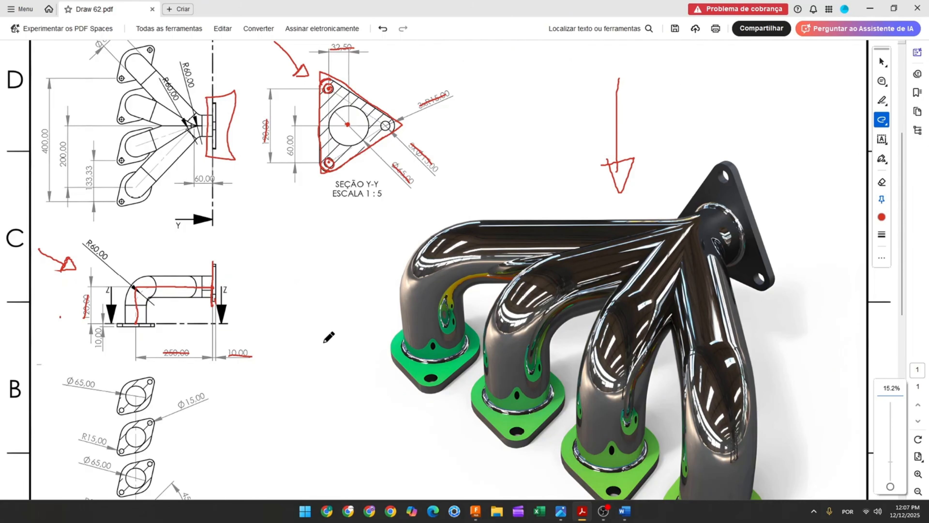
scroll(328, 337, "down", 3)
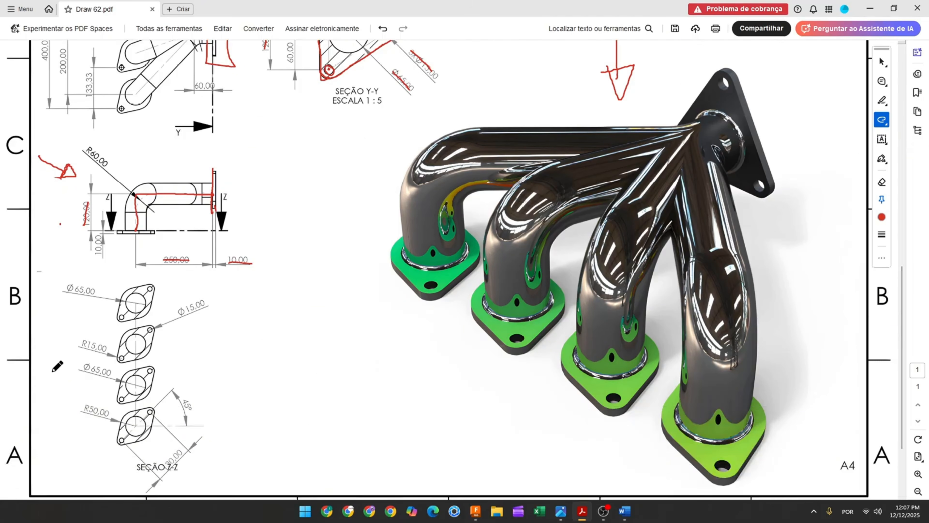
scroll(93, 381, "up", 3)
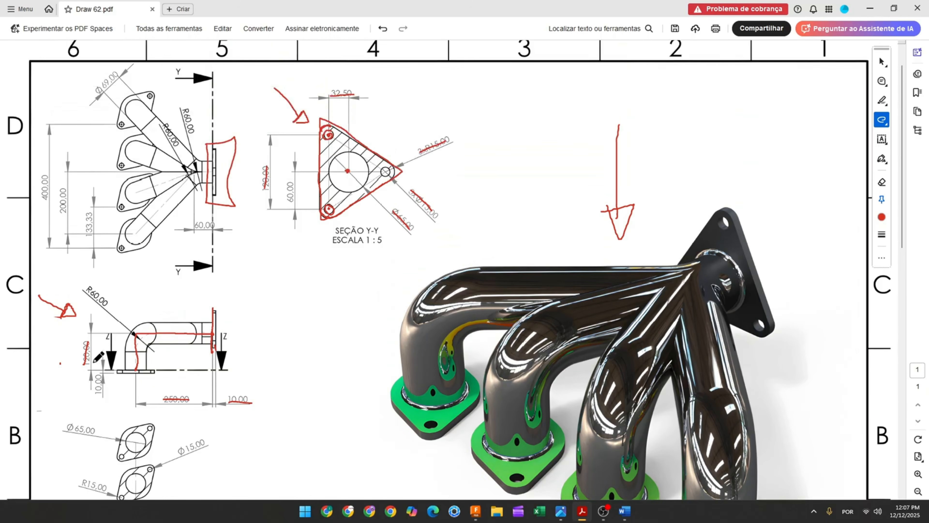
mouse_move(116, 223)
left_mouse_down()
mouse_move(132, 257)
mouse_move(175, 224)
mouse_move(127, 214)
left_mouse_up()
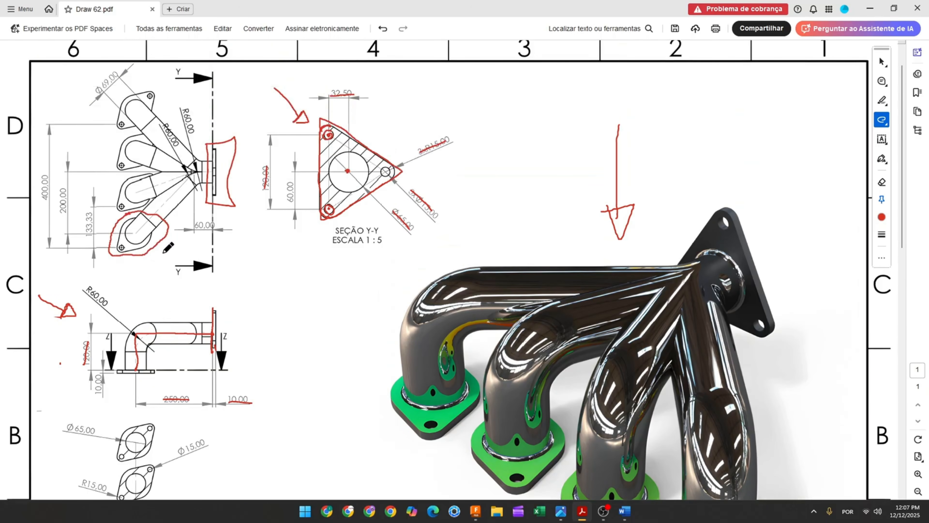
Step: Back in Fusion, close the data panel and start a sketch on the horizontal origin plane with the Line tool ready
left_click(472, 505)
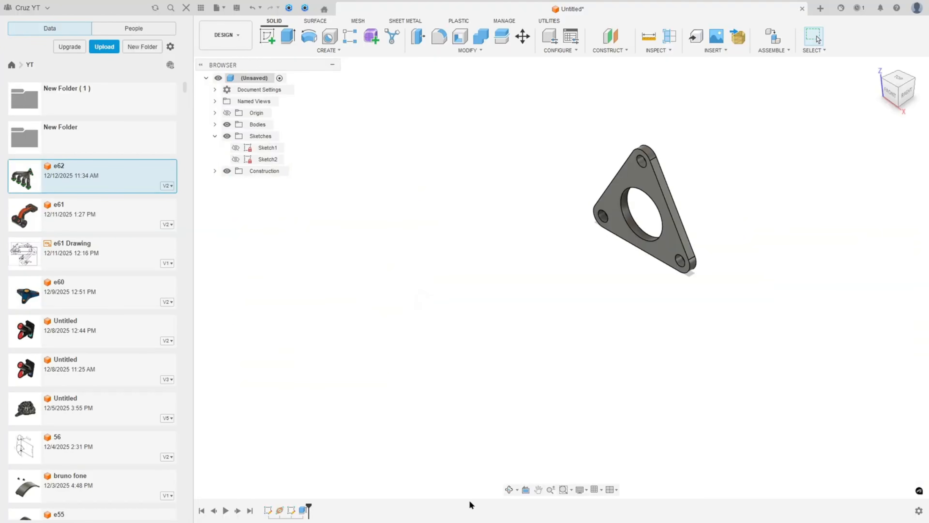
left_click(186, 7)
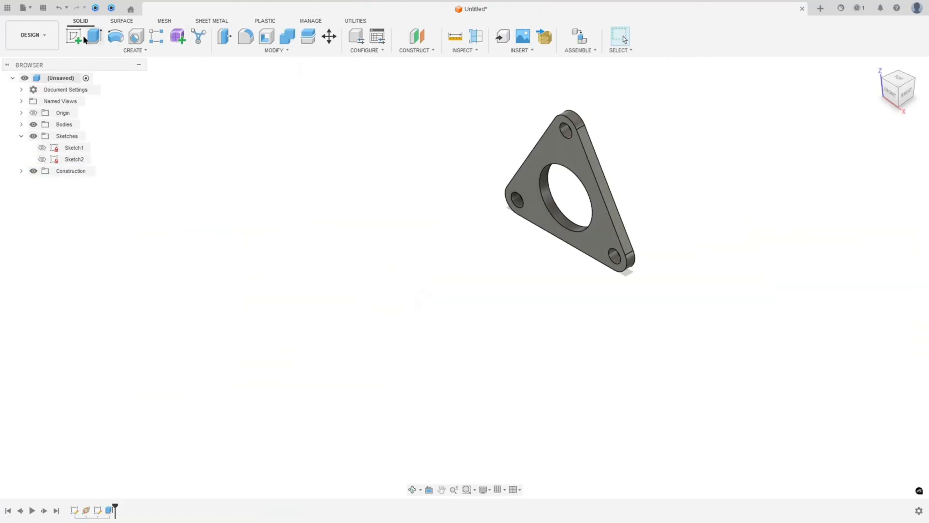
left_click(74, 35)
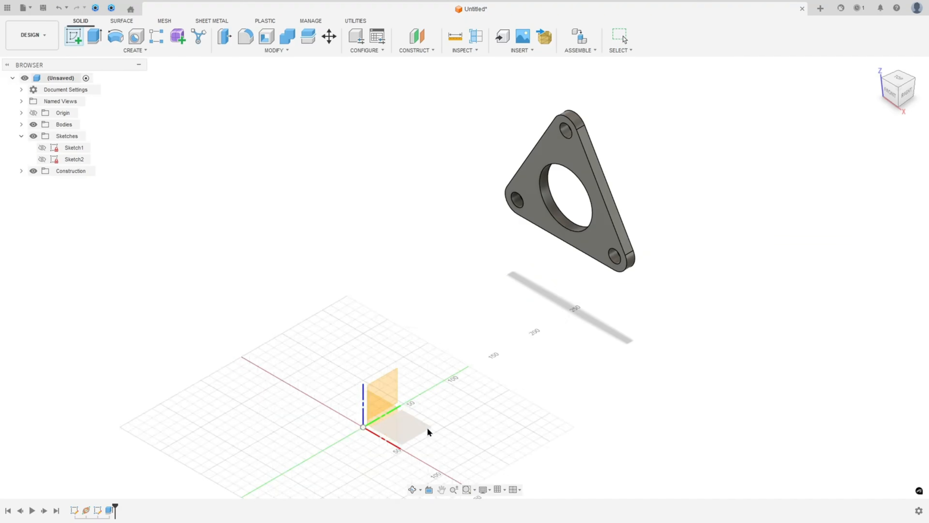
left_click(409, 429)
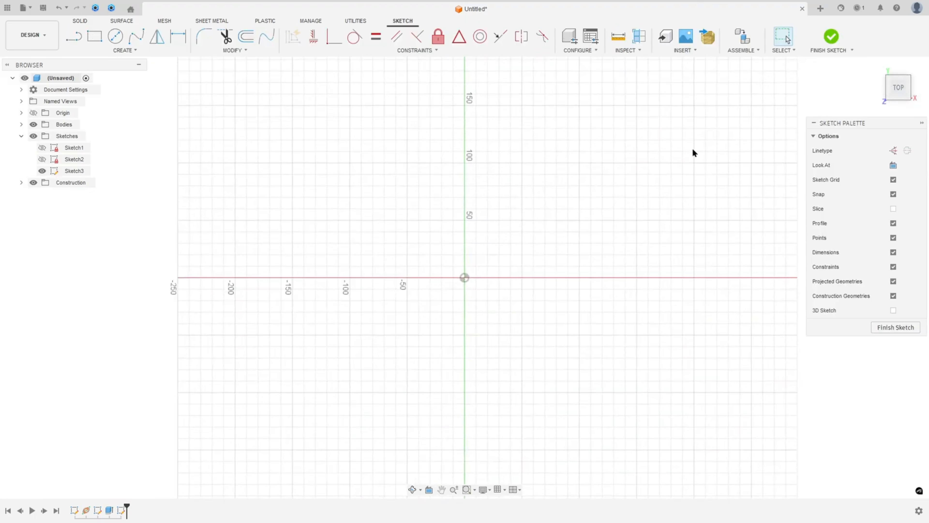
left_click(73, 36)
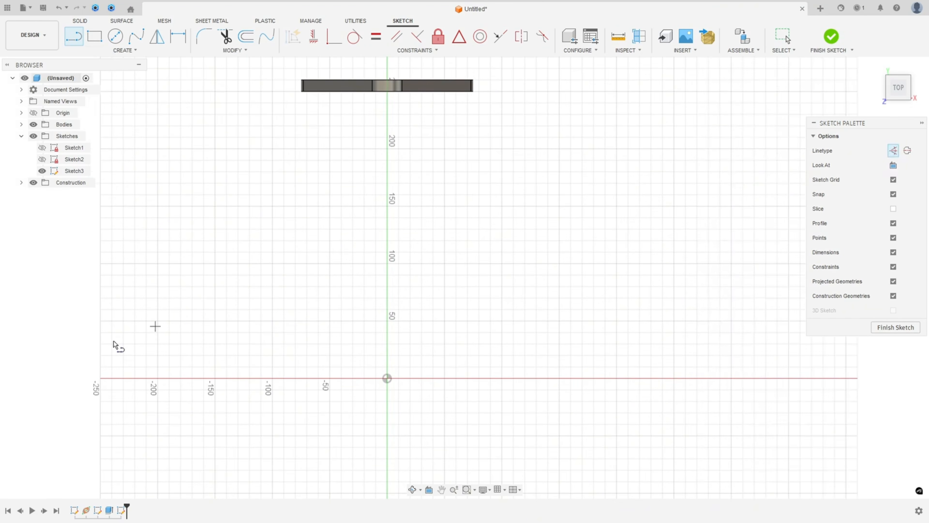
Step: Switch to the PDF drawing and mark the lowest inlet flange's center in the top view and in section Z-Z
key("alt+Tab")
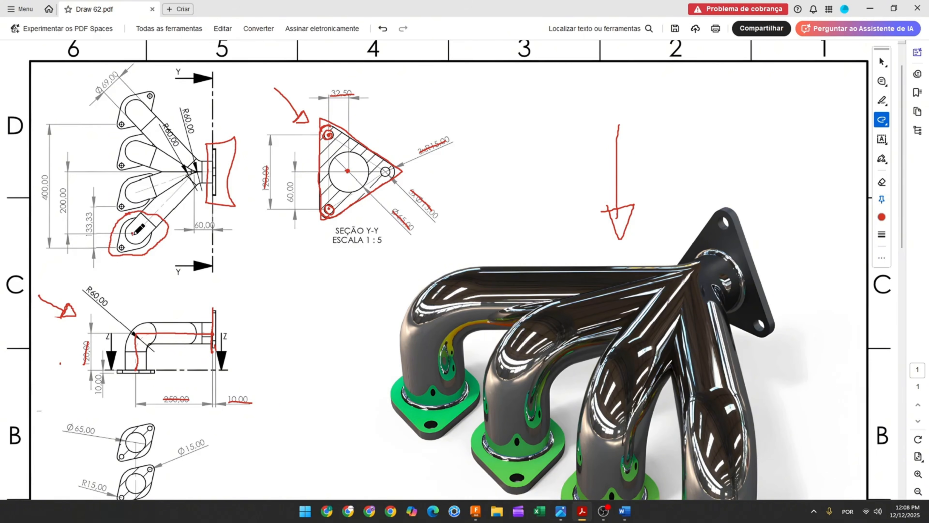
scroll(136, 237, "down", 4)
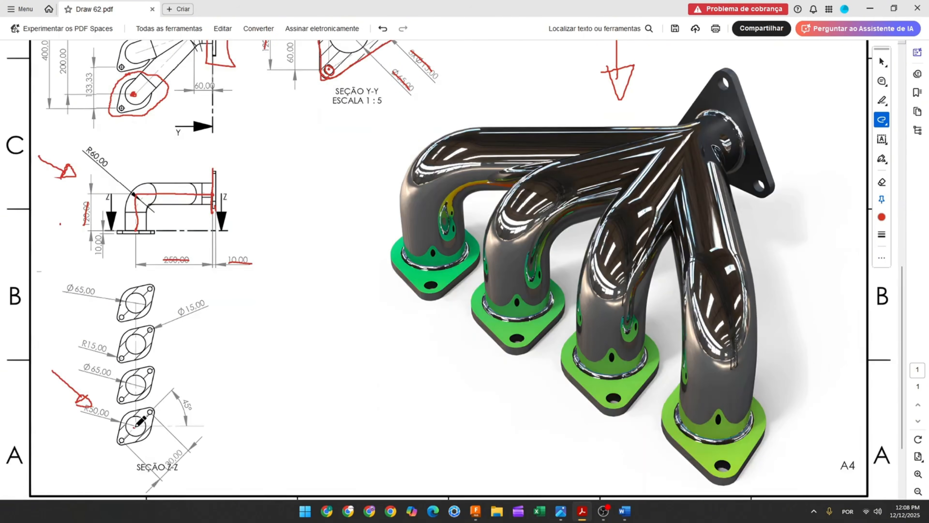
scroll(140, 413, "up", 3)
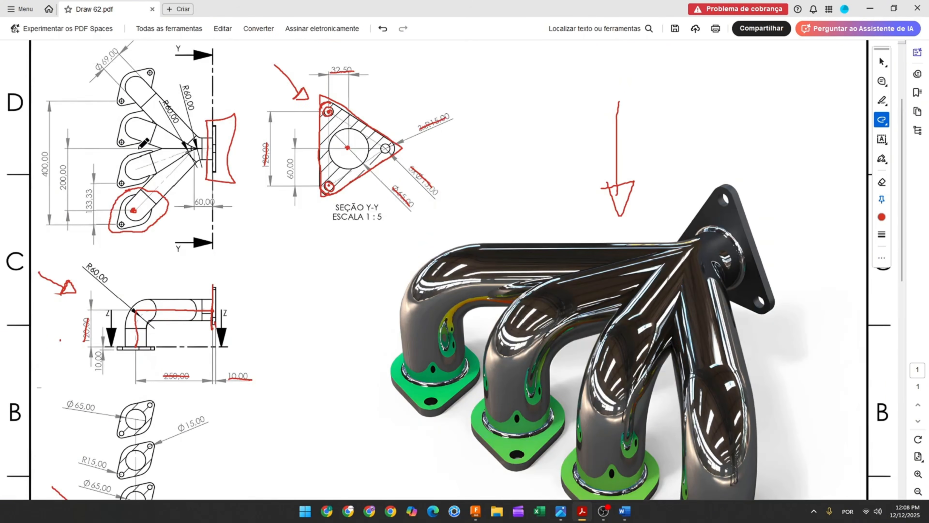
left_click_drag(138, 149, 221, 148)
scroll(185, 341, "down", 4)
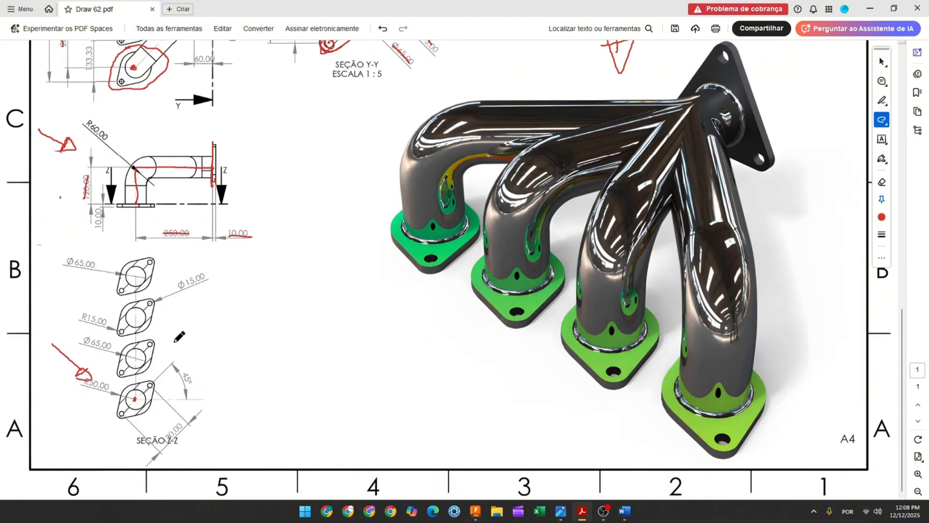
scroll(115, 412, "up", 2, "ctrl")
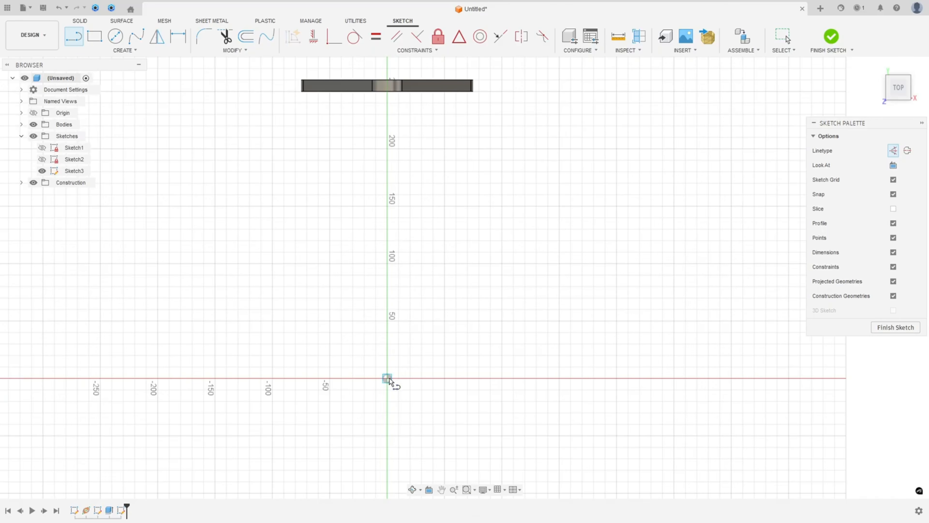
Step: Back in Fusion, draw a 200 mm horizontal construction line from the origin along the X axis and move its dimension below it
left_click(387, 378)
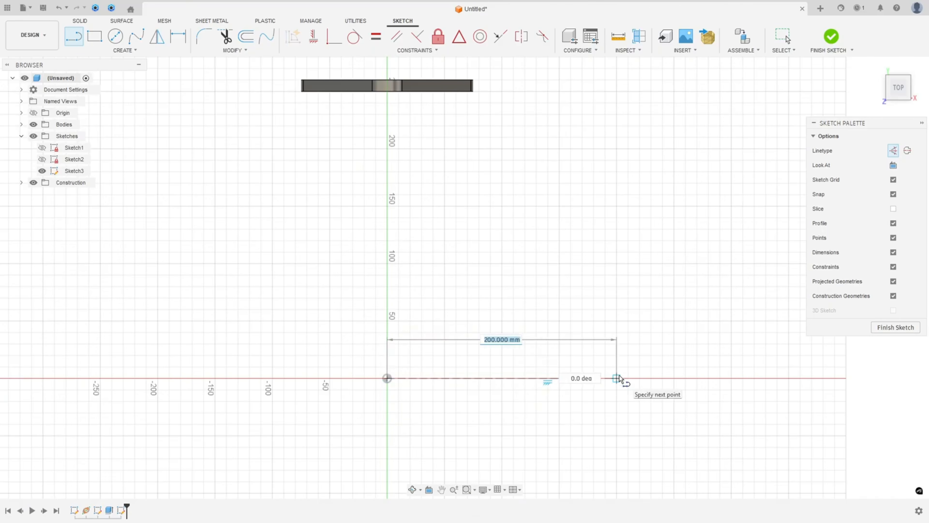
type("200")
key("Return")
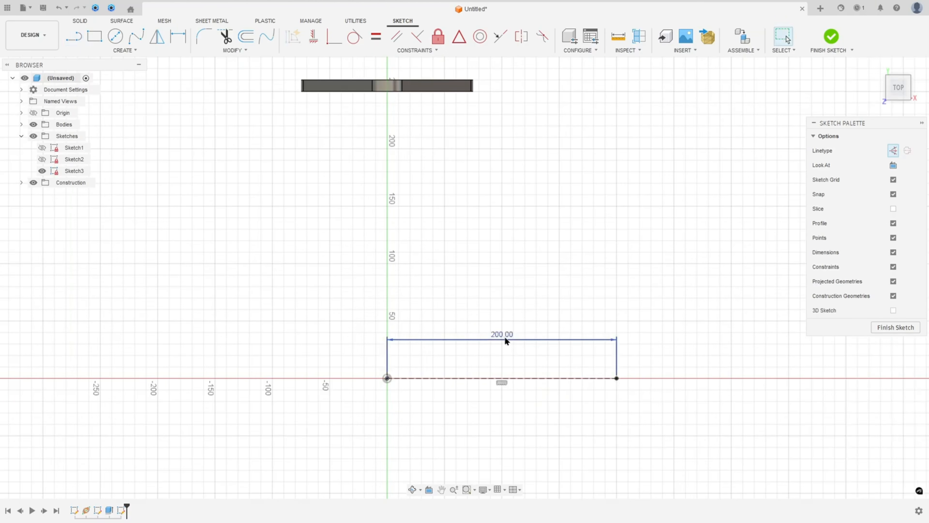
left_click_drag(504, 338, 494, 423)
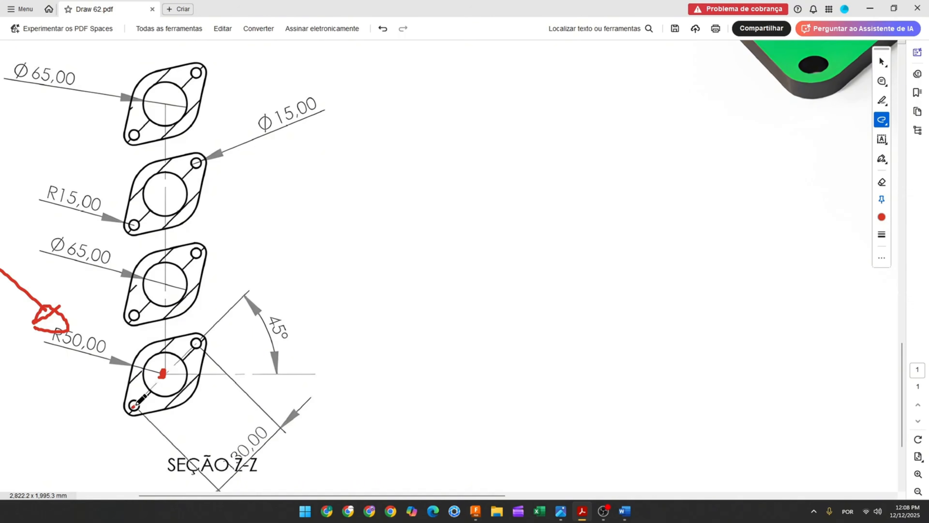
Step: Mark the lowest flange's hole-to-hole diagonal, its 130 mm spacing, its vertical center line and the 45° angle in red in section Z-Z
left_click_drag(134, 404, 196, 344)
scroll(207, 369, "down", 1)
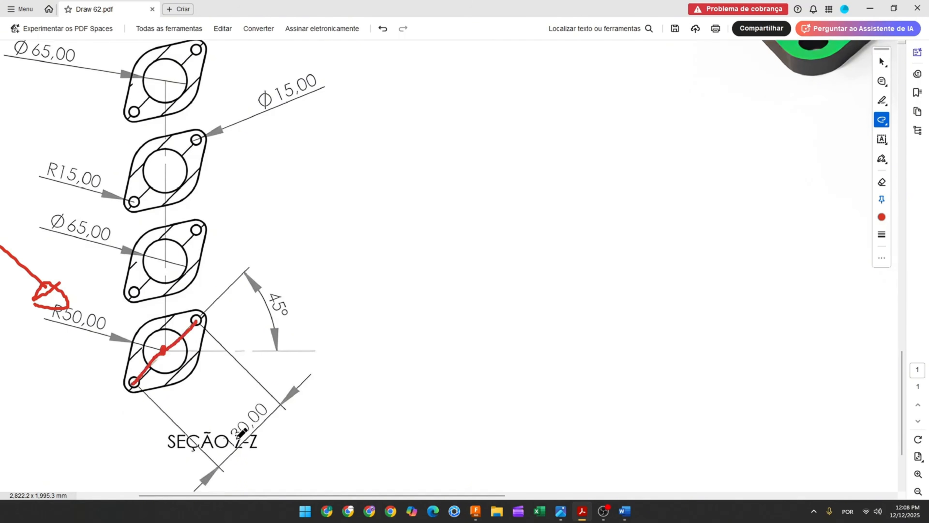
left_click_drag(236, 435, 269, 406)
left_click_drag(164, 259, 162, 350)
left_click_drag(270, 291, 280, 316)
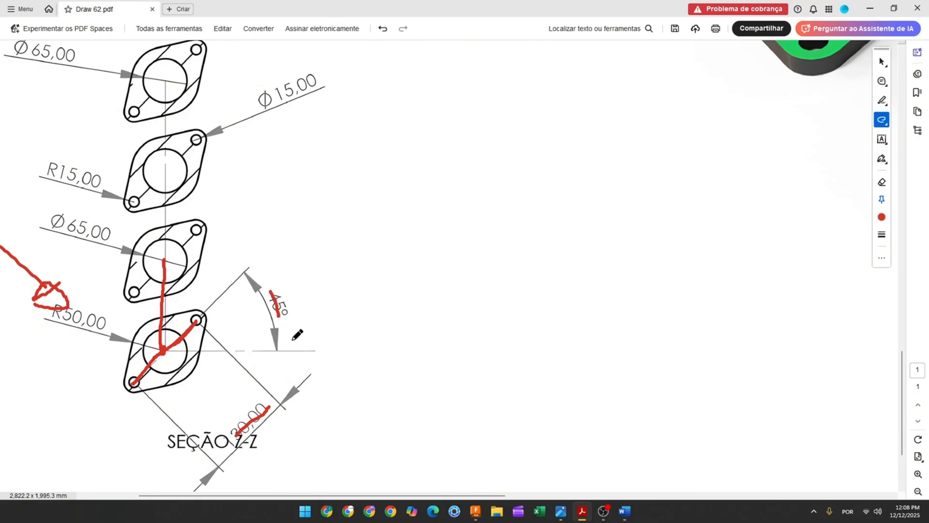
Step: Back in Fusion, draw a 130 mm sloping construction line across the far end of the 200 mm line and move its dimension to the outer side
left_click(475, 511)
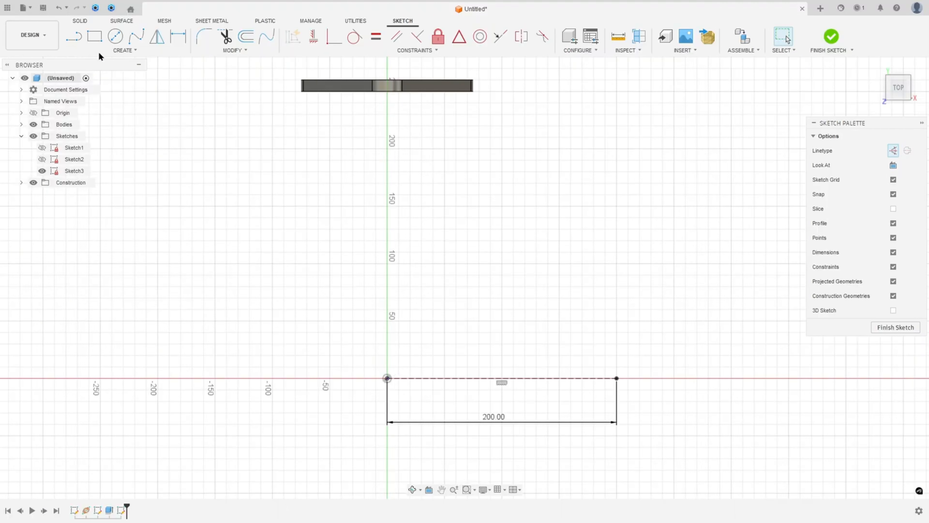
left_click(73, 36)
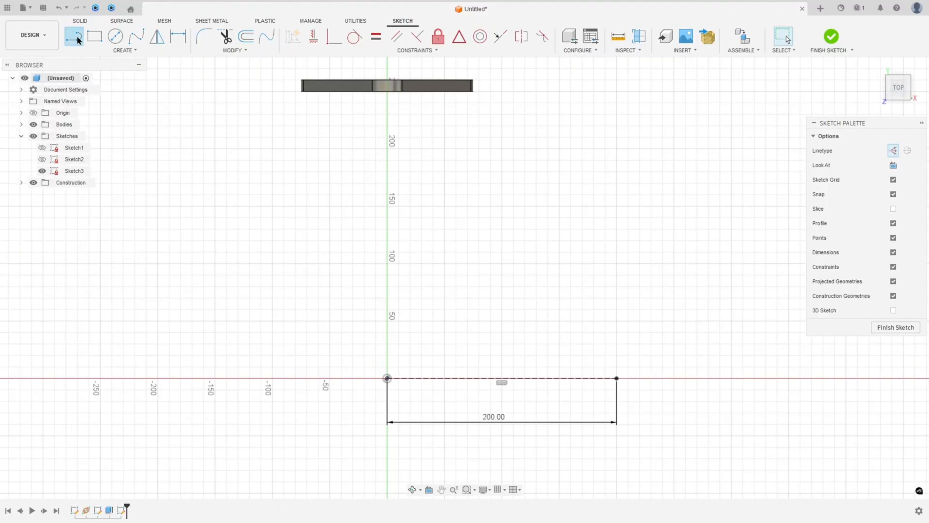
left_click(582, 332)
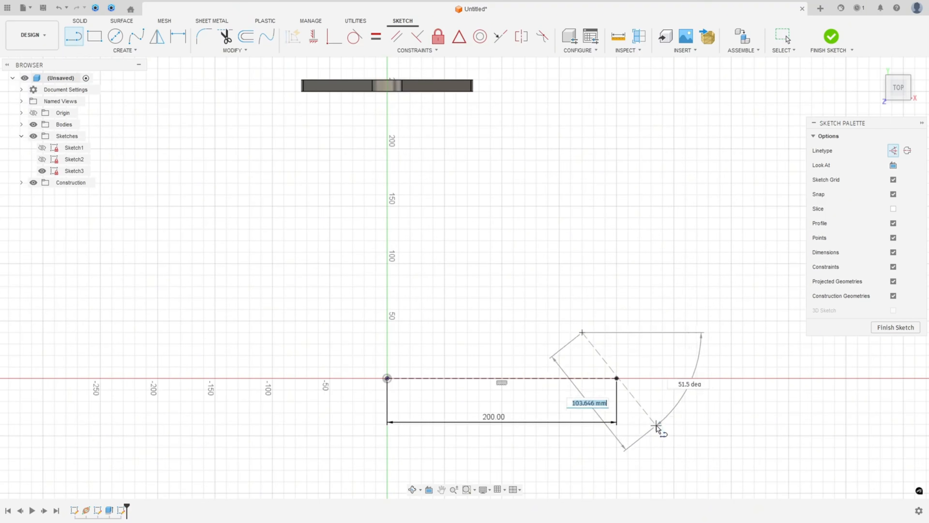
type("30")
key("Tab")
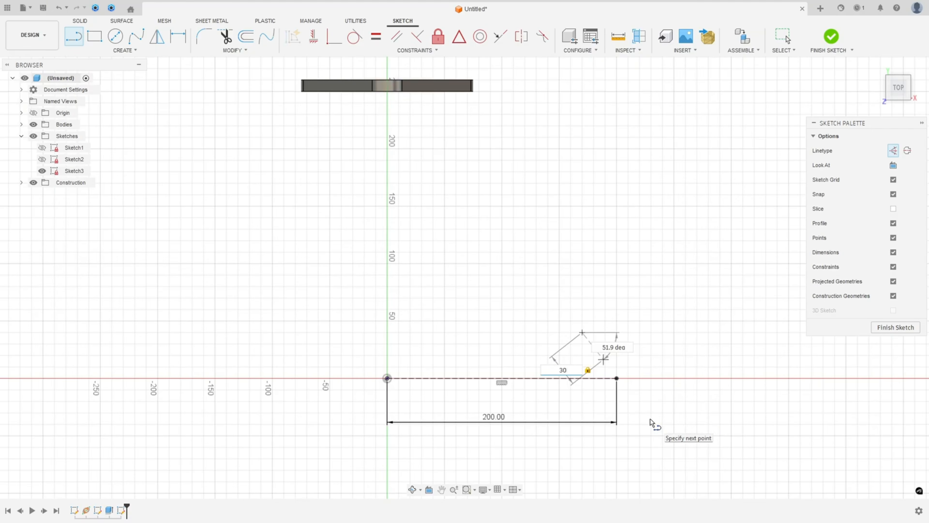
key("BackSpace")
key("BackSpace")
type("130")
key("Return")
scroll(651, 382, "up", 3)
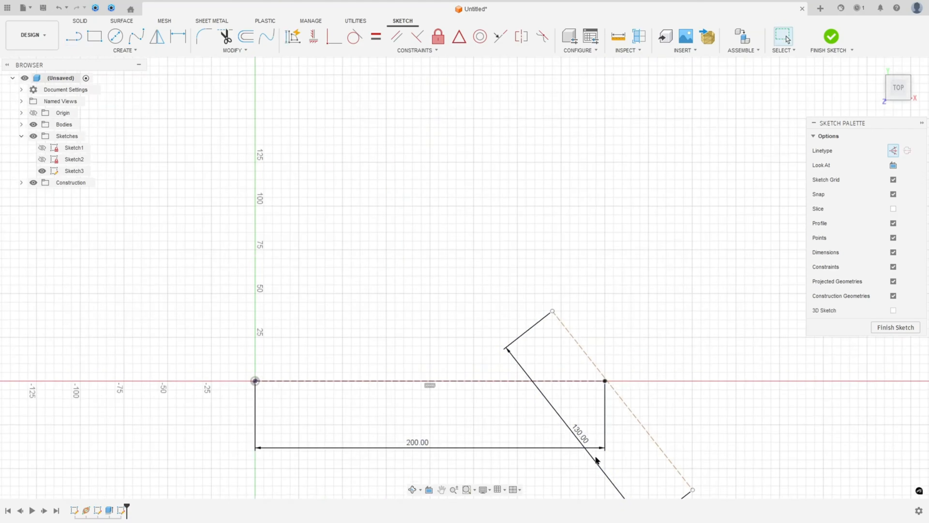
left_click_drag(576, 437, 668, 334)
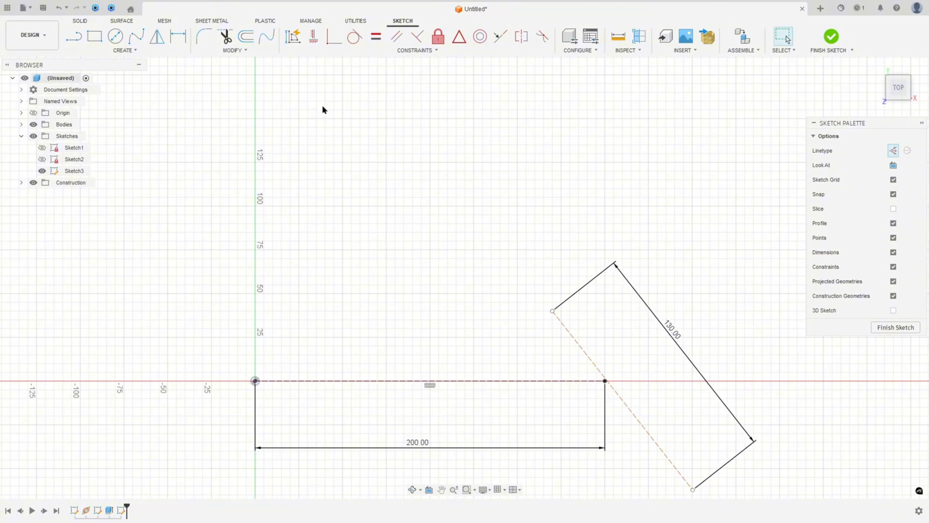
Step: Constrain the midpoint of the 130 mm construction line to the end point of the 200 mm line
left_click(459, 36)
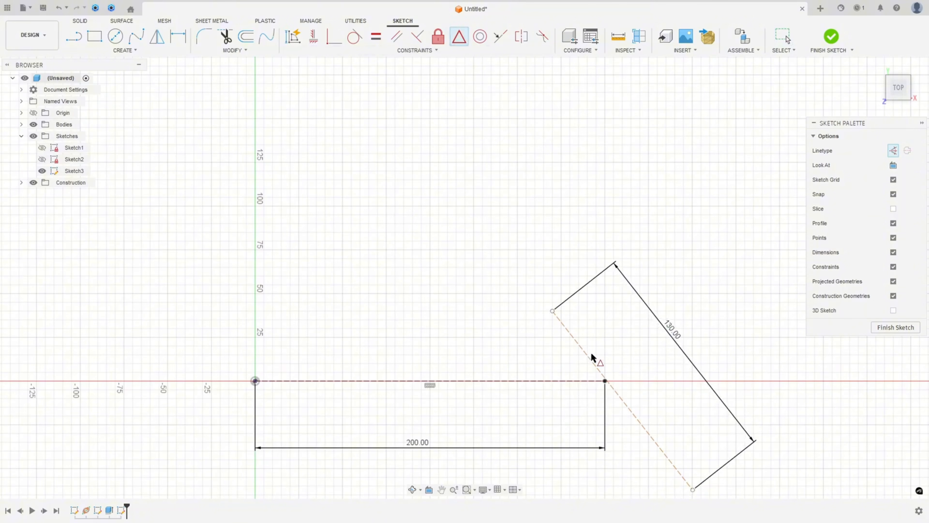
left_click(601, 372)
left_click(605, 382)
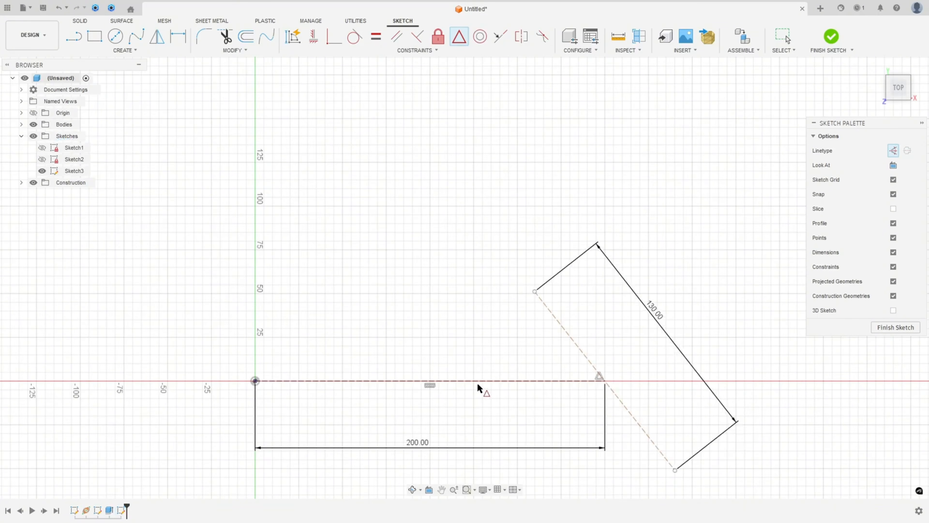
Step: Dimension the angle between the sloping and horizontal construction lines as 45°
left_click(178, 36)
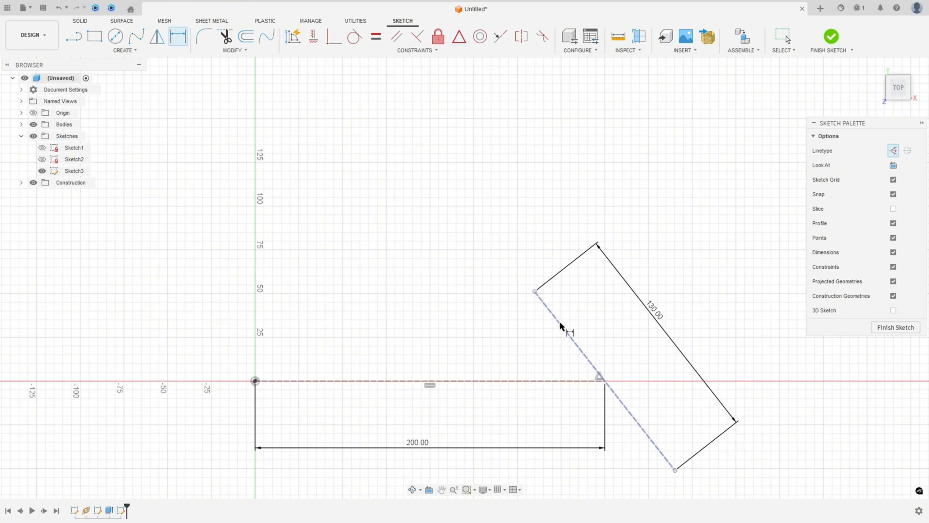
left_click(566, 330)
left_click(546, 381)
left_click(543, 350)
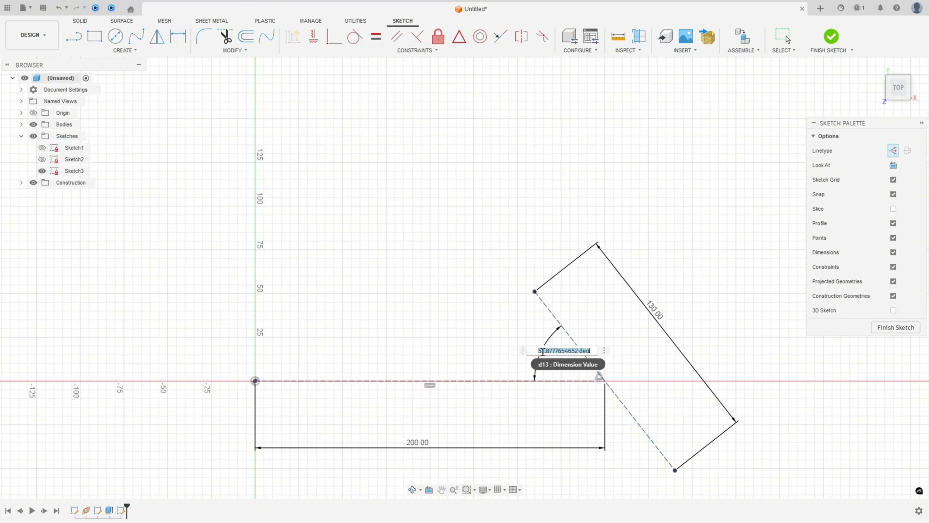
type("45")
key("Return")
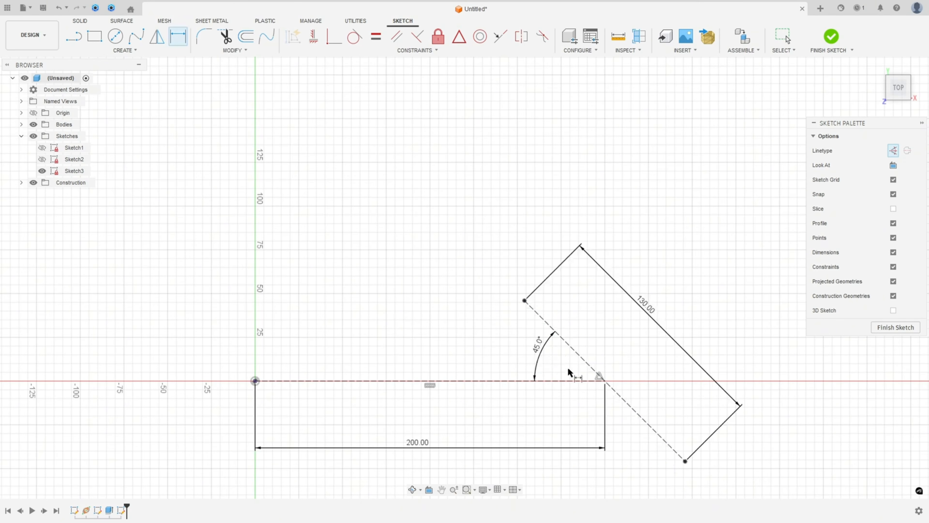
scroll(530, 403, "down", 1)
middle_click_drag(512, 329, 493, 322)
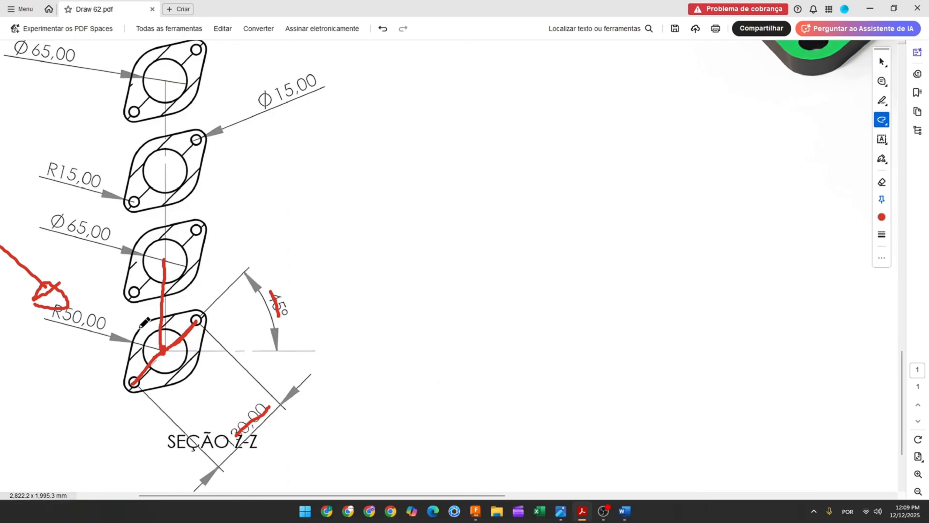
Step: Switch to the PDF drawing and mark the inlet flange's outline, bore and end arcs plus the Ø65, R15 and R50 dimensions in red
mouse_move(140, 325)
left_mouse_down()
mouse_move(201, 314)
mouse_move(193, 373)
mouse_move(140, 391)
mouse_move(125, 370)
mouse_move(131, 335)
mouse_move(141, 324)
mouse_move(150, 367)
mouse_move(187, 350)
mouse_move(175, 329)
mouse_move(164, 348)
left_mouse_up()
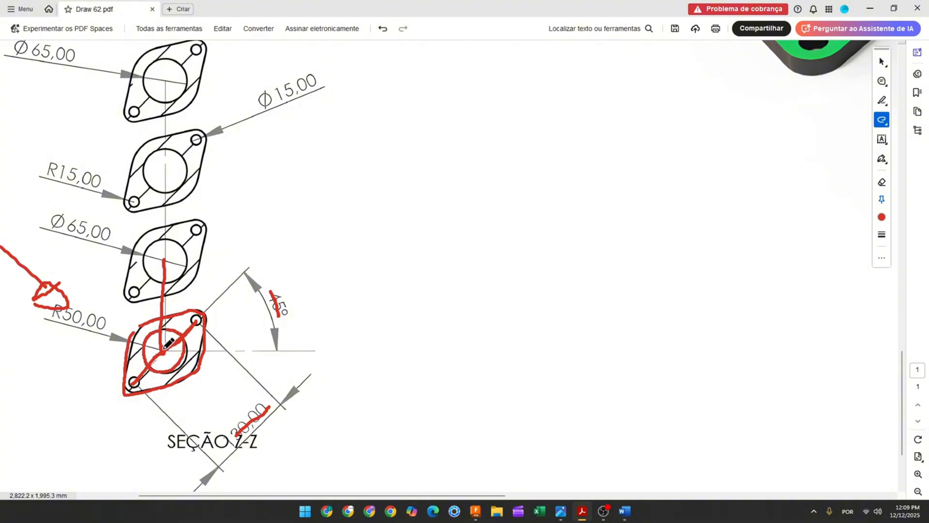
scroll(164, 347, "up", 1)
left_click_drag(55, 243, 109, 258)
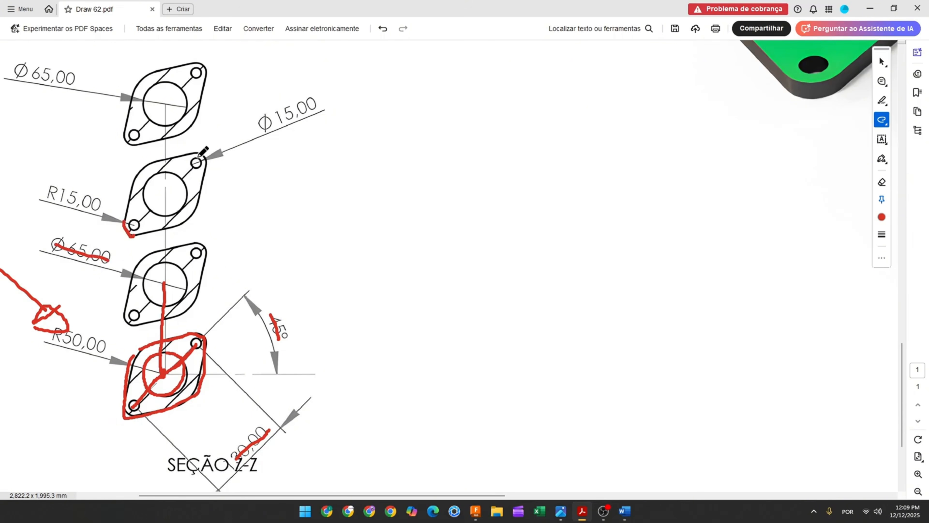
left_click_drag(200, 151, 197, 165)
left_click_drag(44, 191, 98, 205)
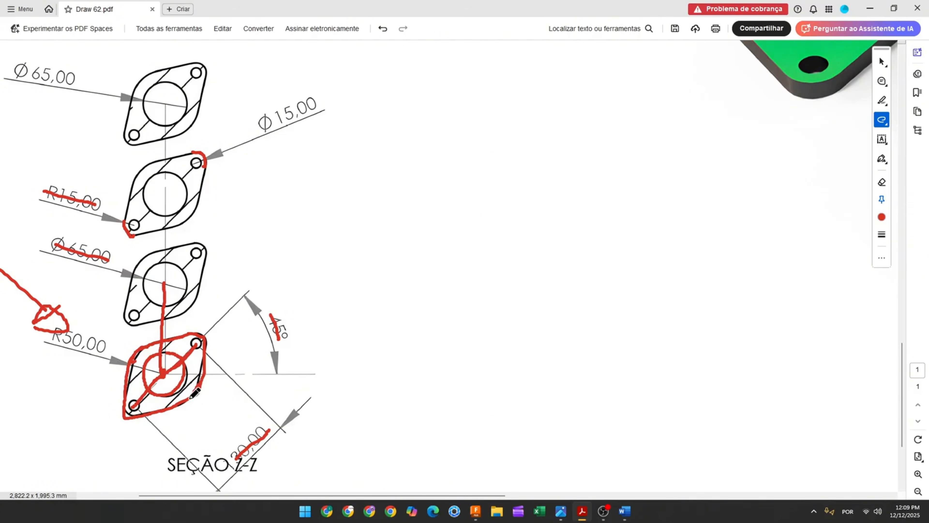
left_click_drag(55, 330, 105, 347)
Step: Back in Fusion, draw a 65 mm diameter solid-line circle centered on the 200 mm line's end point and move its dimension below the circle
left_click(472, 518)
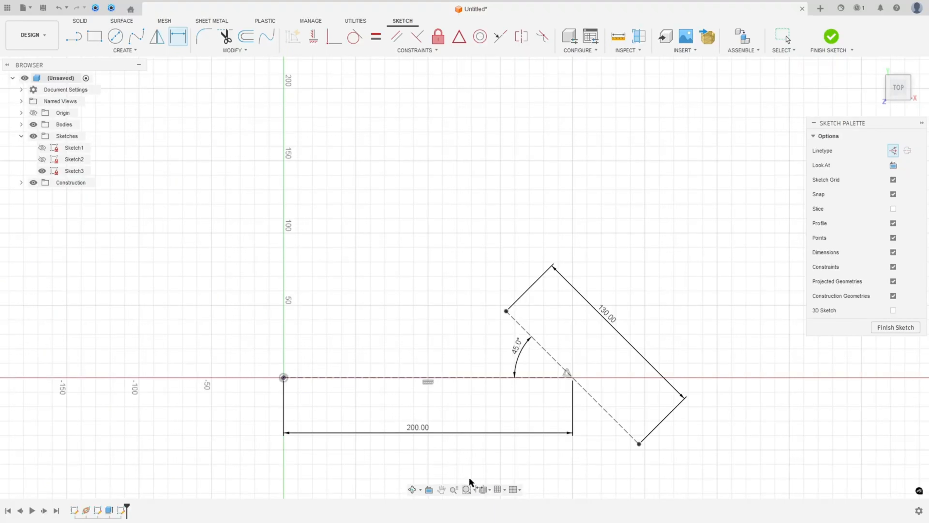
left_click(121, 39)
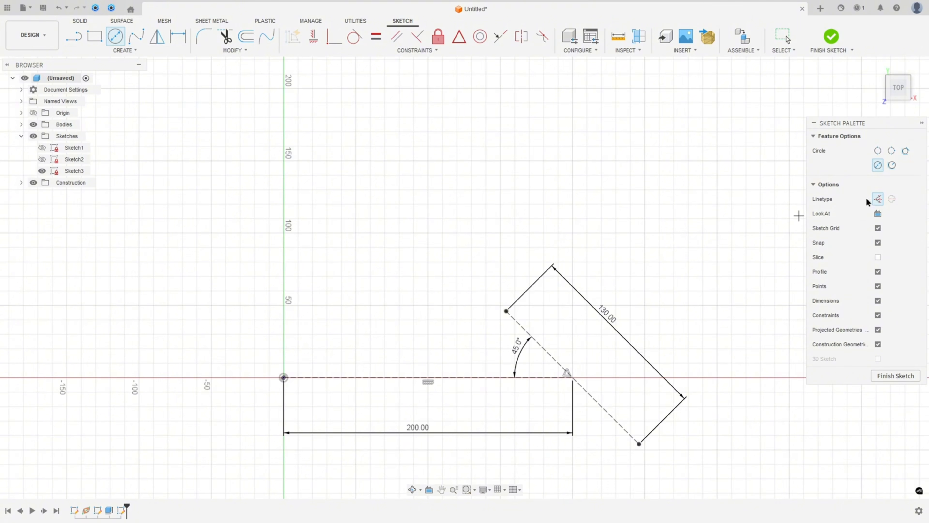
left_click(877, 200)
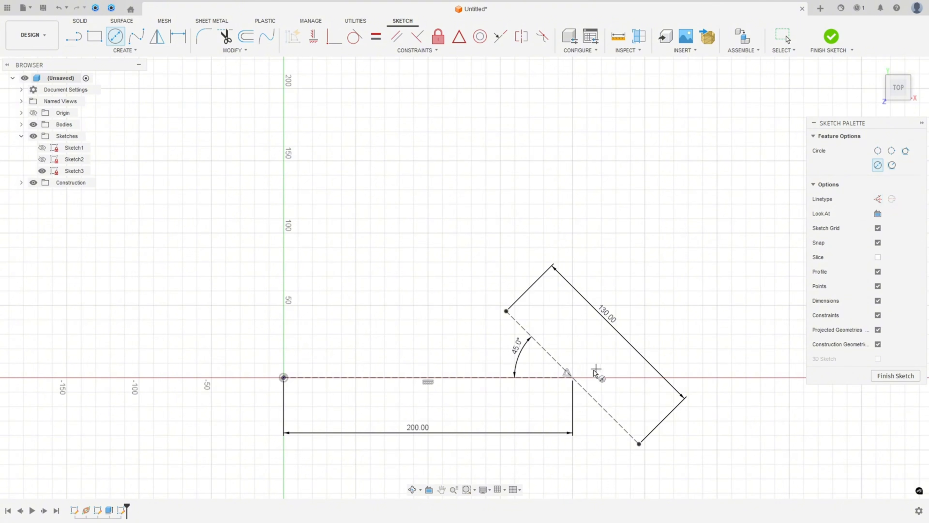
left_click(573, 377)
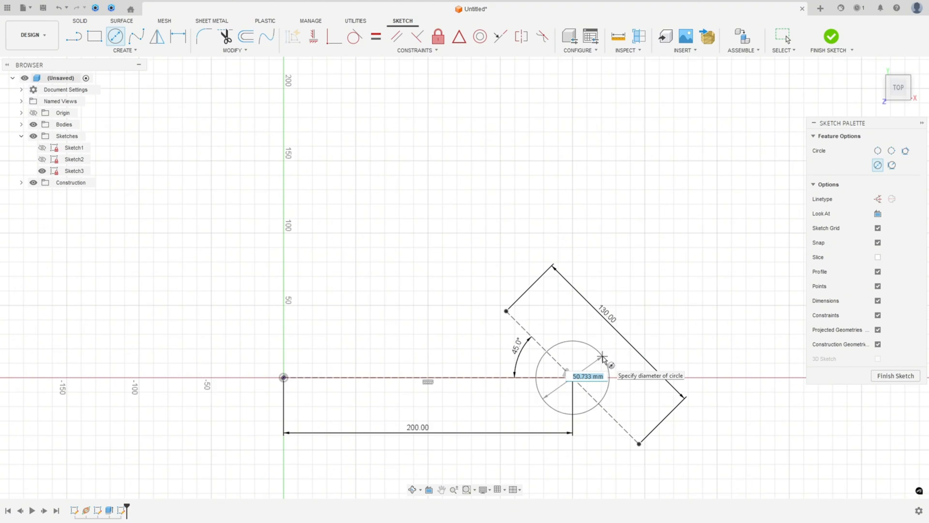
type("65")
key("Return")
key("Escape")
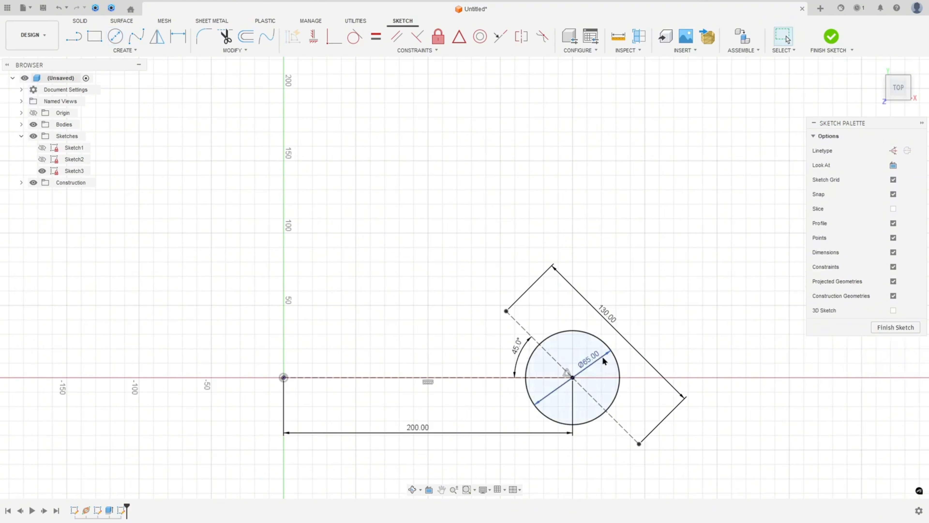
left_click_drag(592, 363, 593, 484)
middle_click_drag(601, 446, 498, 361)
scroll(500, 335, "up", 2)
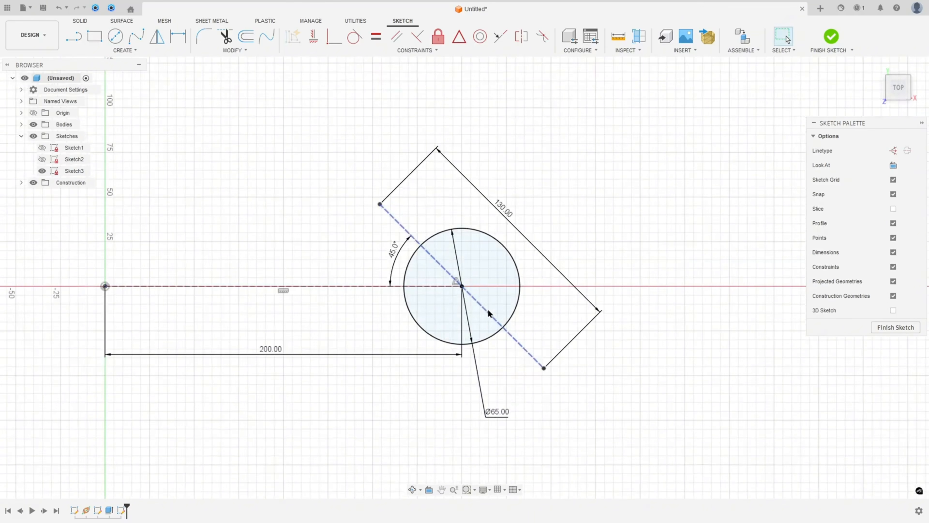
Step: Sketch a closed flange outline around the 65 mm circle from four lines alternating with four arcs, two of them around the sloping line's ends
left_click(75, 36)
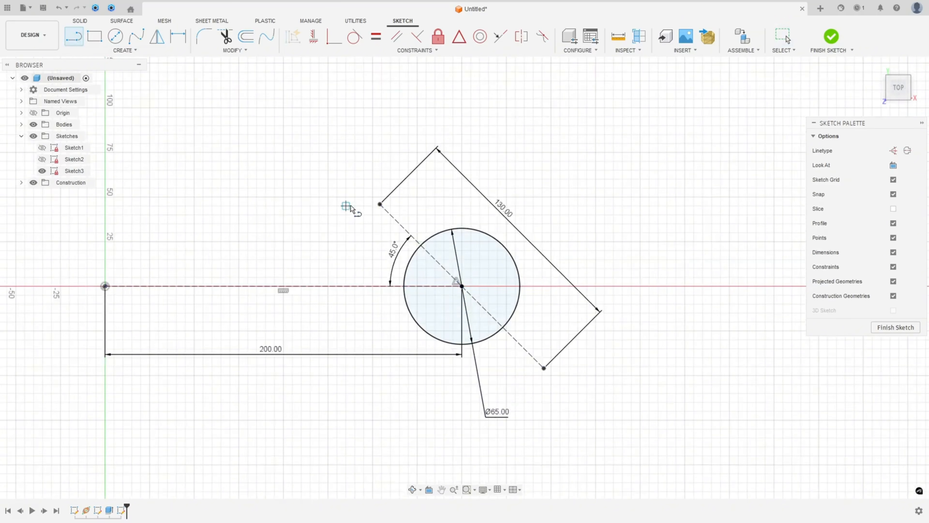
left_click(414, 181)
left_click_drag(506, 197, 551, 243)
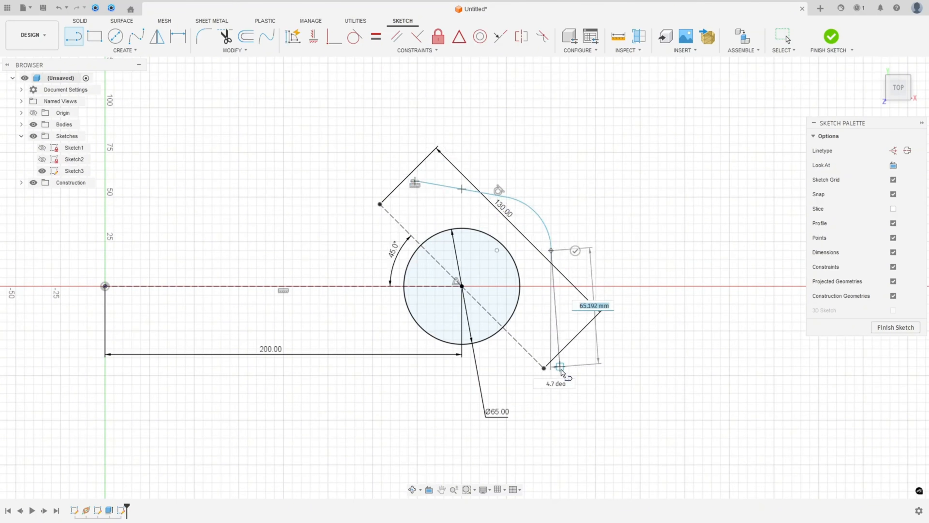
left_click(560, 377)
left_click_drag(561, 380, 524, 392)
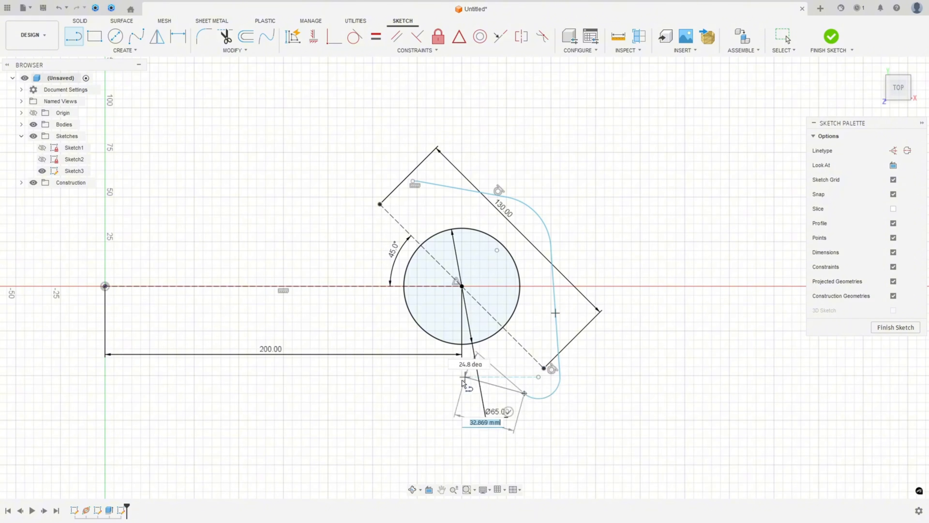
left_click(404, 361)
left_click_drag(404, 362, 372, 321)
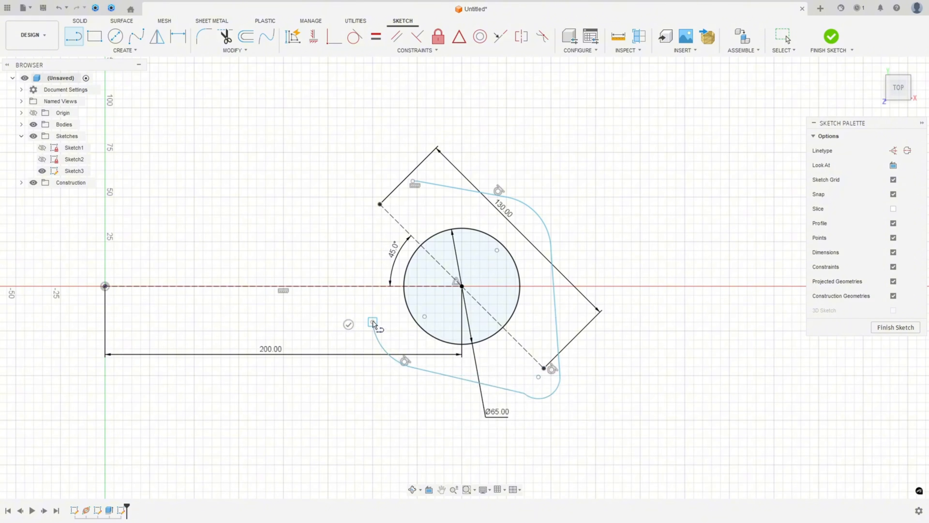
left_click(361, 196)
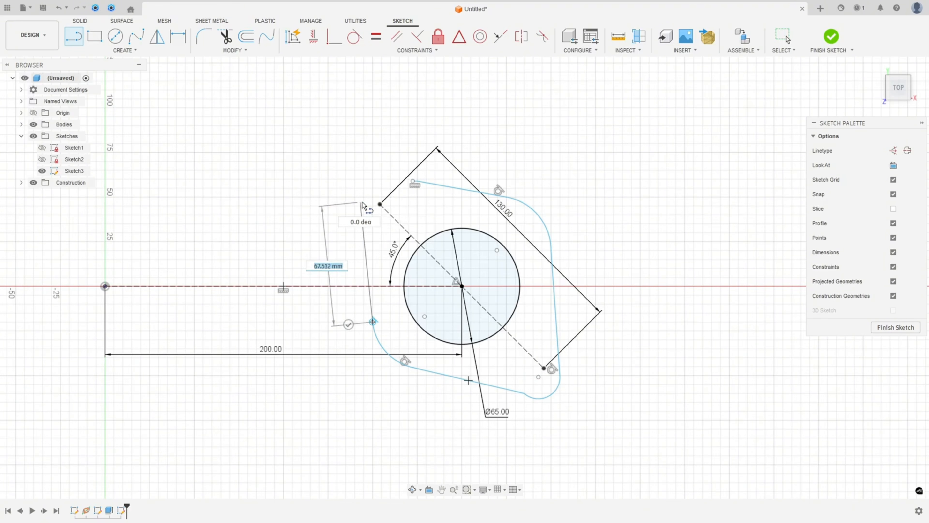
left_click_drag(361, 196, 412, 180)
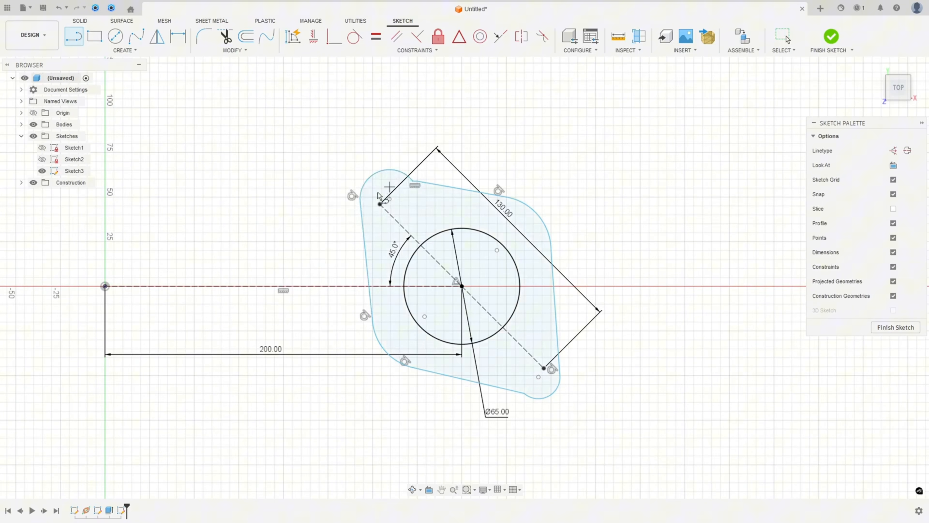
Step: Delete the short horizontal segment near the outline's upper corner arc and make the two open end points coincident
left_click(354, 37)
scroll(431, 183, "up", 8)
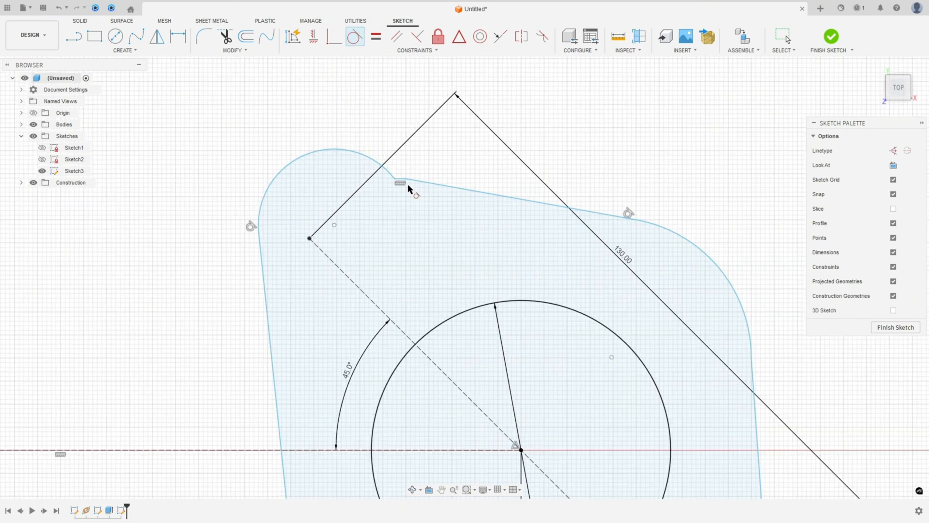
left_click(392, 175)
key("Delete")
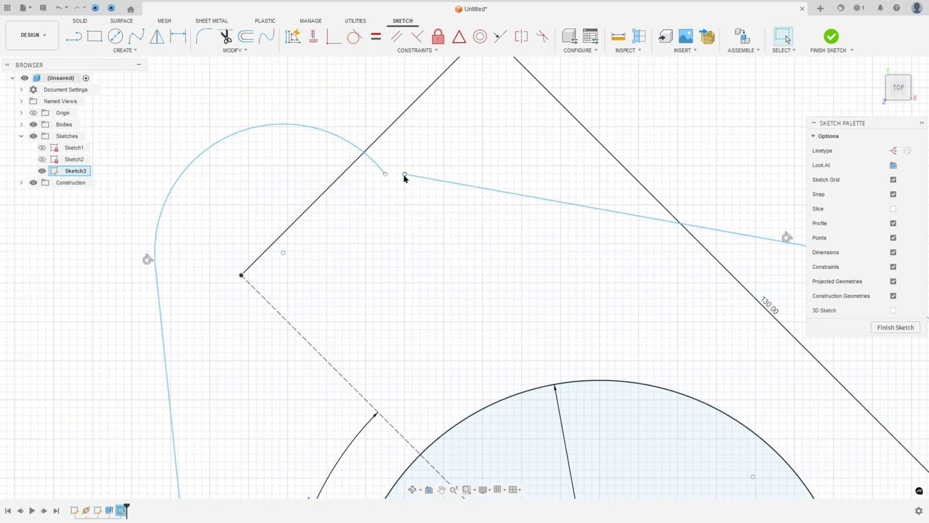
left_click(335, 37)
left_click(404, 175)
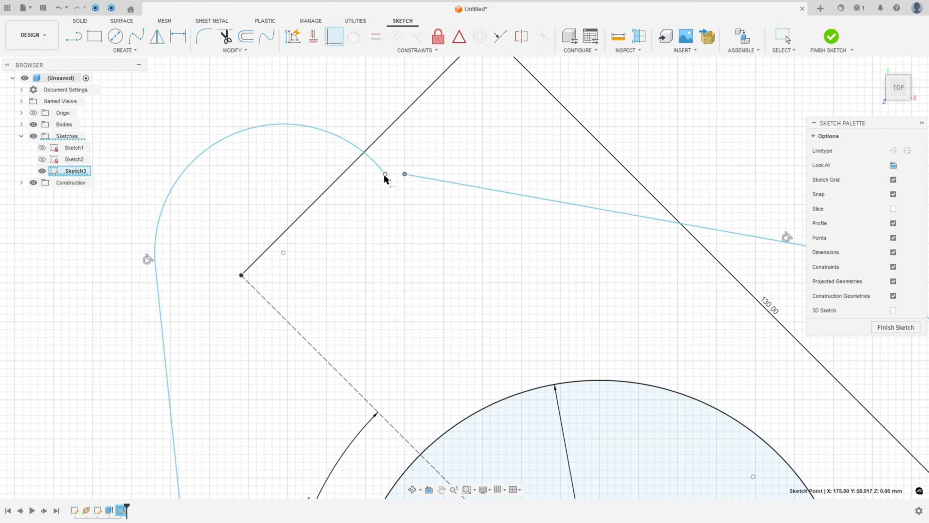
left_click(384, 174)
scroll(384, 191, "down", 3)
Step: Make the flange outline's three remaining non-tangent joints tangent: upper line to upper end arc, long side line to side arc, lower line to lower end arc
left_click(354, 37)
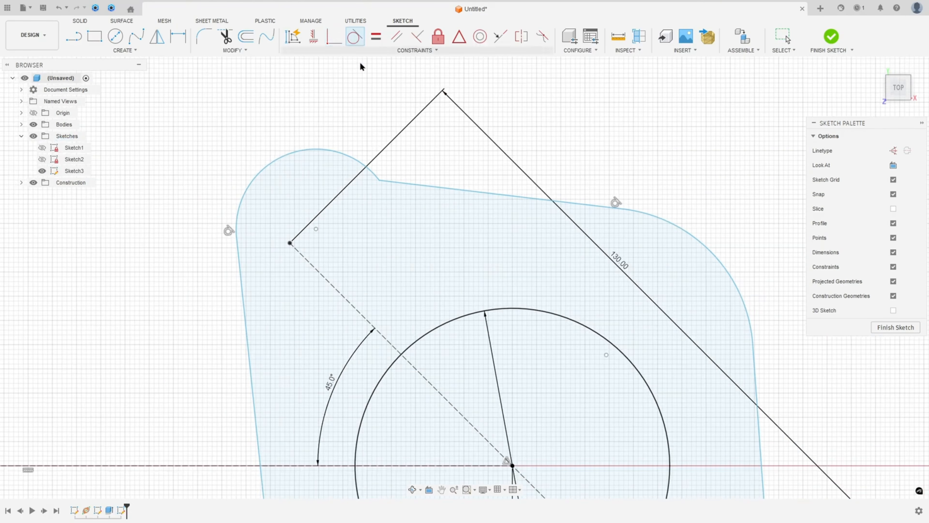
left_click(411, 184)
left_click(365, 167)
scroll(431, 257, "down", 3)
middle_click_drag(501, 302, 427, 175)
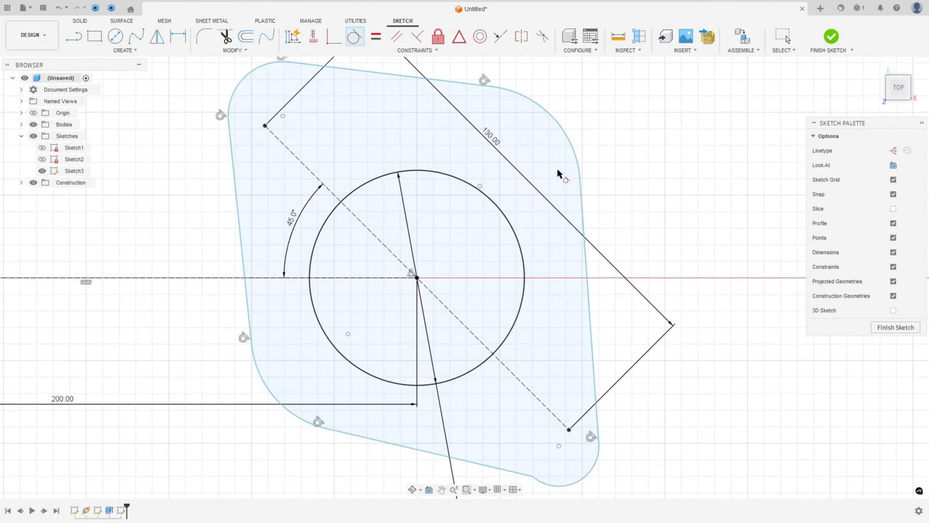
left_click(581, 220)
left_click(550, 108)
middle_click_drag(522, 470, 517, 361)
left_click(502, 358)
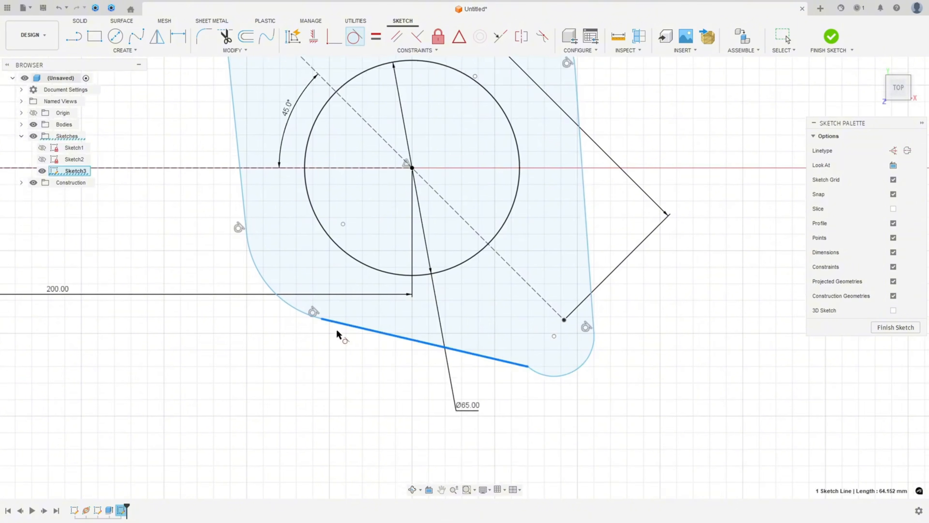
left_click(533, 367)
scroll(487, 388, "down", 2)
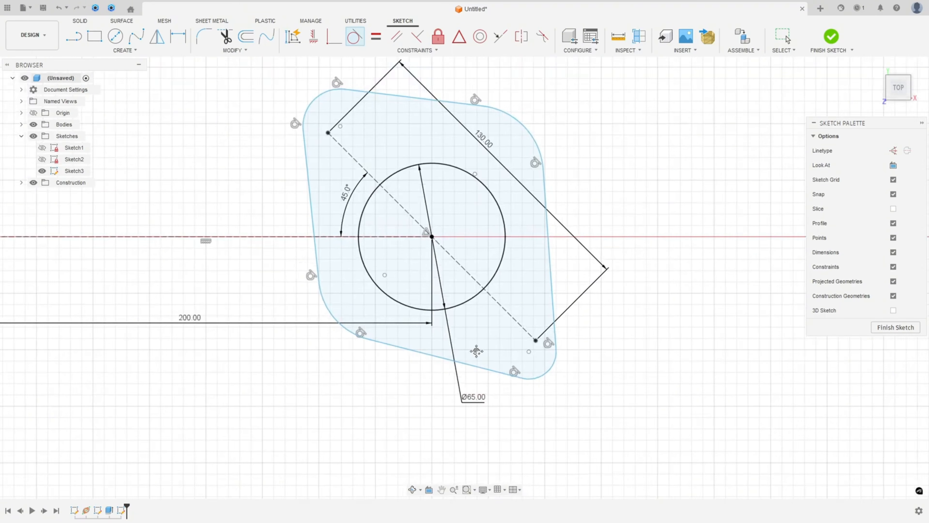
middle_click_drag(469, 341, 461, 361)
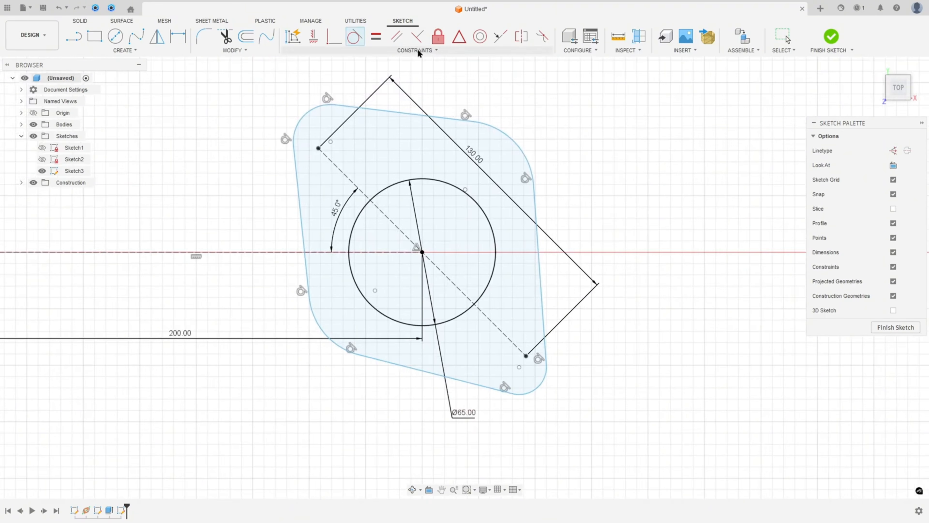
Step: Make the center points of the two small end arcs coincident with the upper and lower ends of the sloping construction line
left_click(334, 36)
scroll(332, 141, "up", 3)
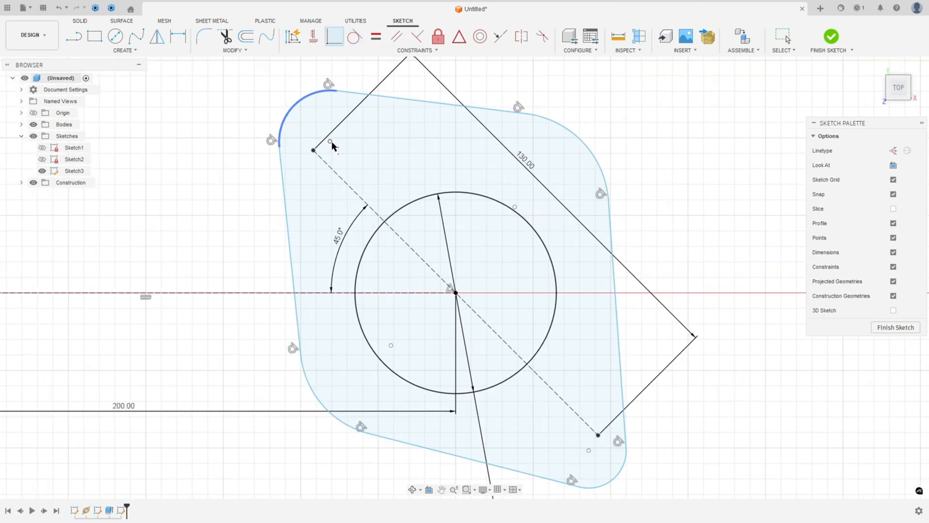
left_click(330, 141)
left_click(313, 150)
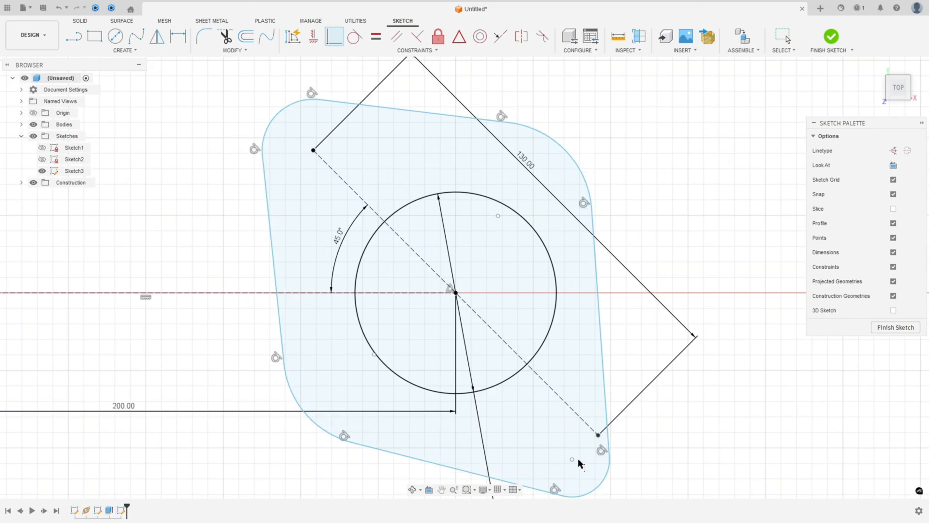
left_click(572, 458)
left_click(598, 435)
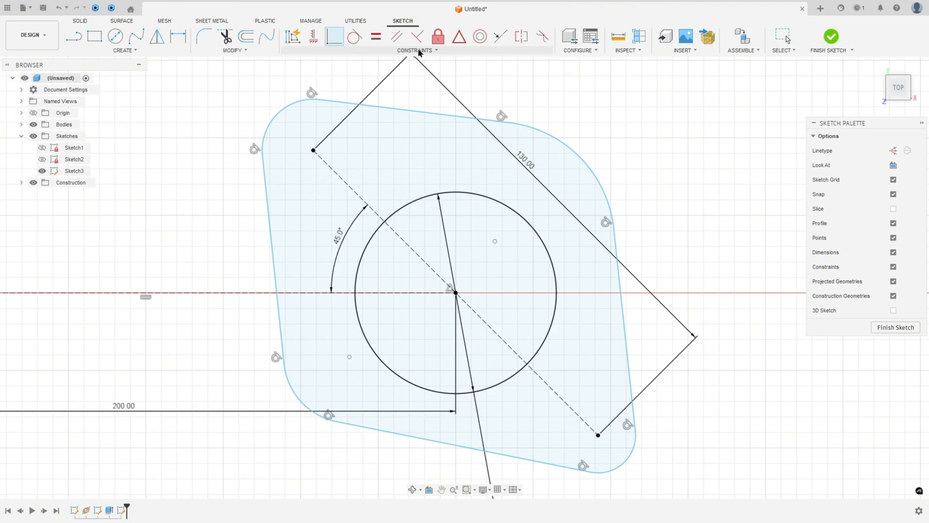
Step: Make both large side arcs of the flange outline concentric with the 65 mm circle
left_click(481, 38)
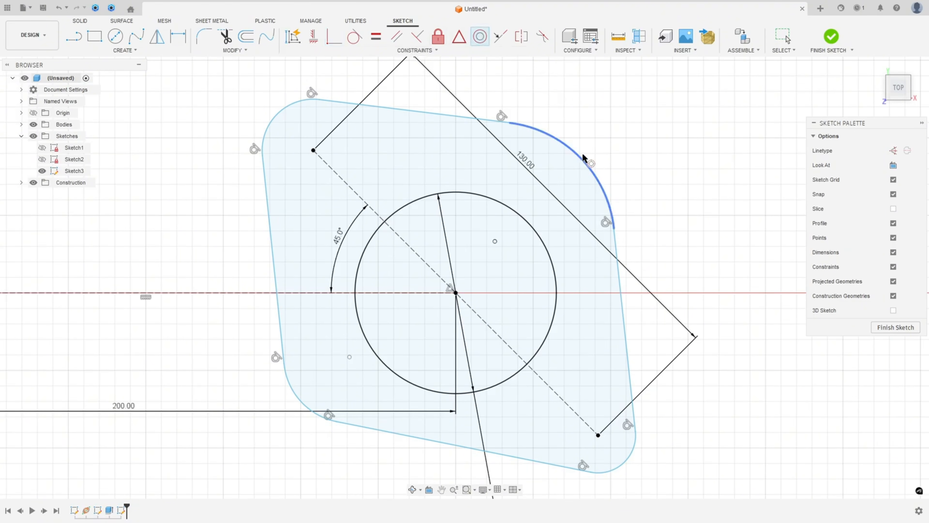
left_click(589, 167)
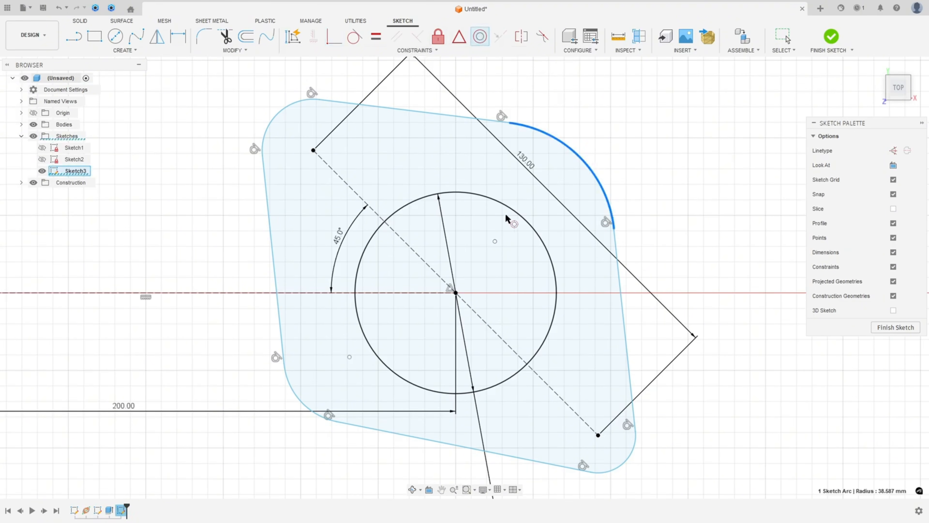
left_click(521, 217)
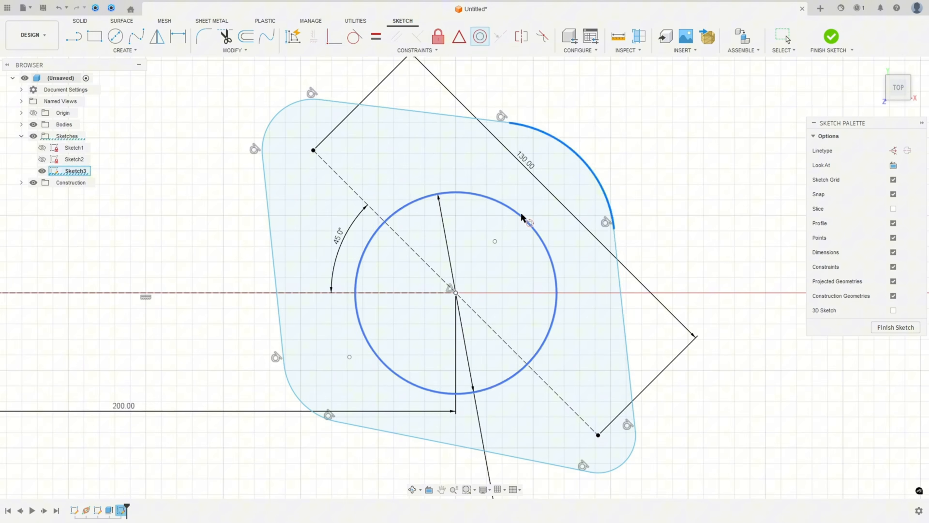
left_click(304, 405)
left_click(389, 368)
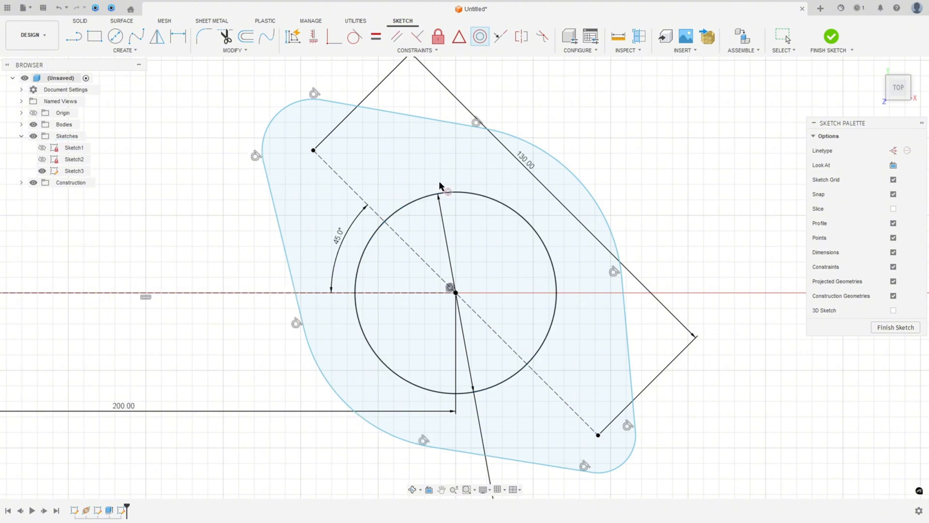
Step: Apply Equal constraints between the two small end arcs and between the two large side arcs of the flange outline
left_click(375, 37)
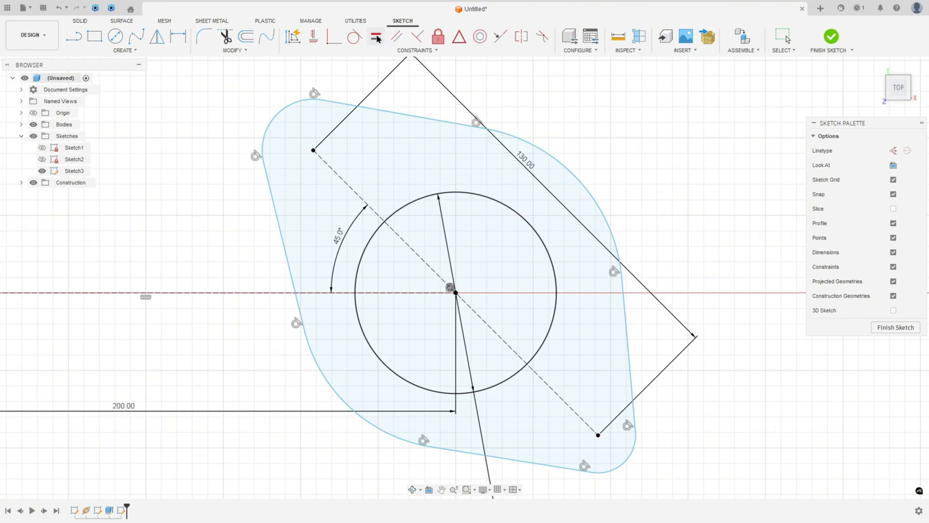
left_click(291, 110)
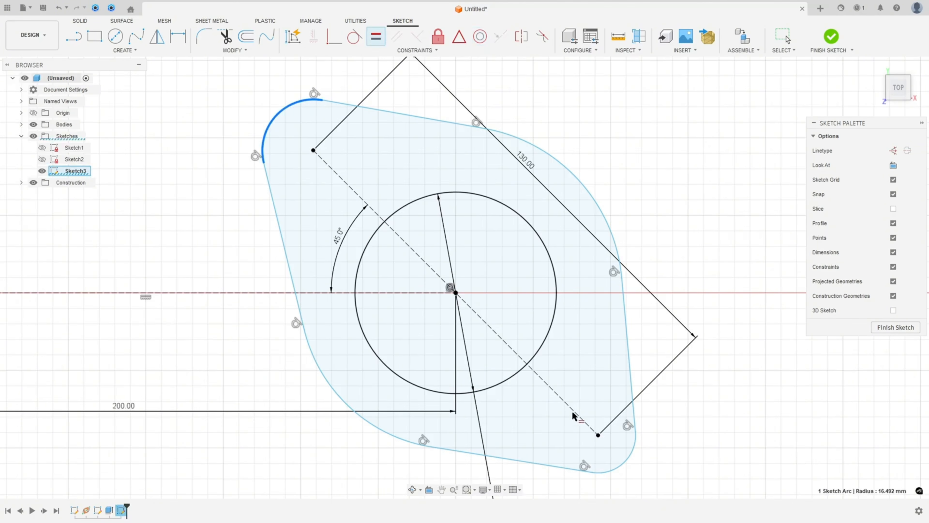
left_click(623, 463)
left_click(549, 186)
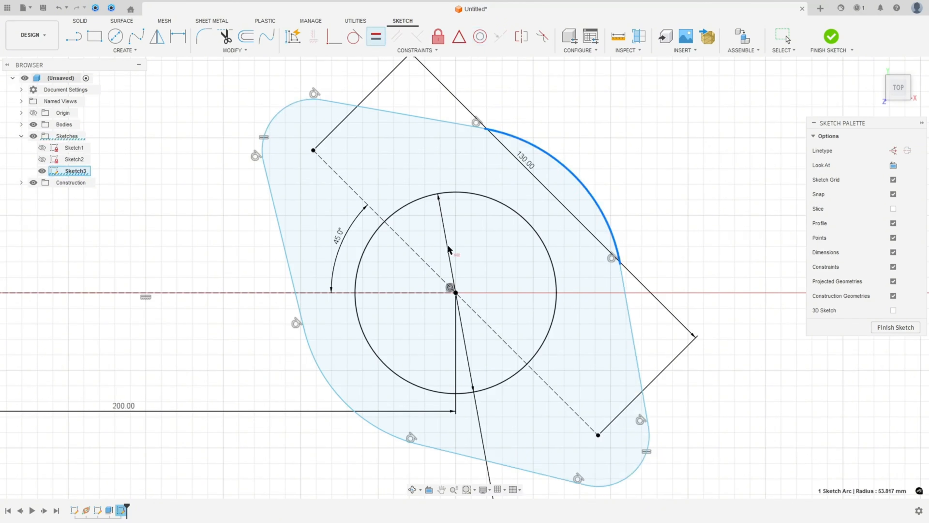
left_click(349, 412)
scroll(316, 424, "down", 4)
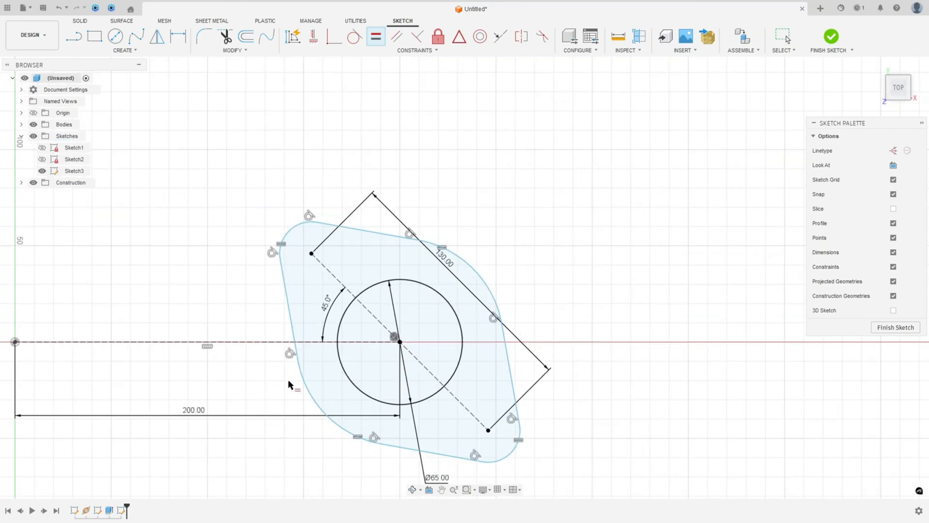
middle_click_drag(289, 382, 382, 329)
Step: Dimension the flange's lower end arc with a radius of 15 mm
left_click(179, 38)
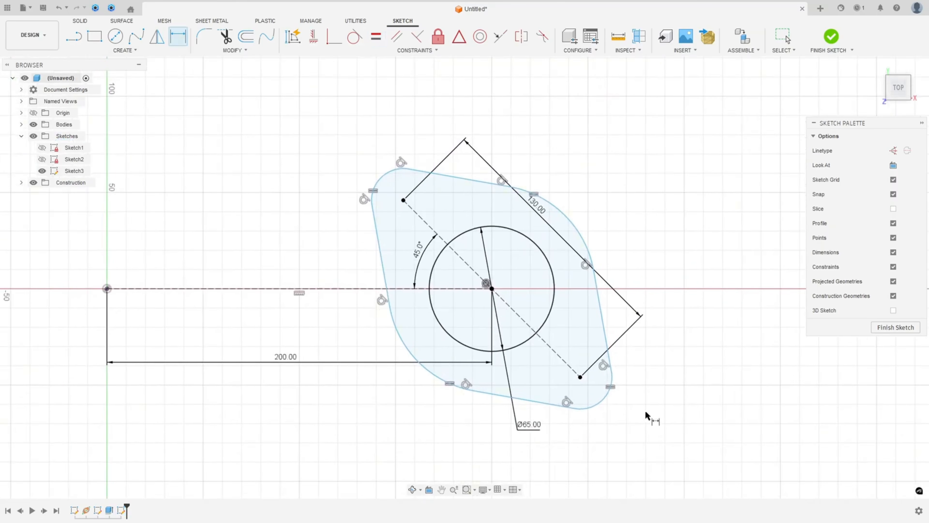
left_click(608, 399)
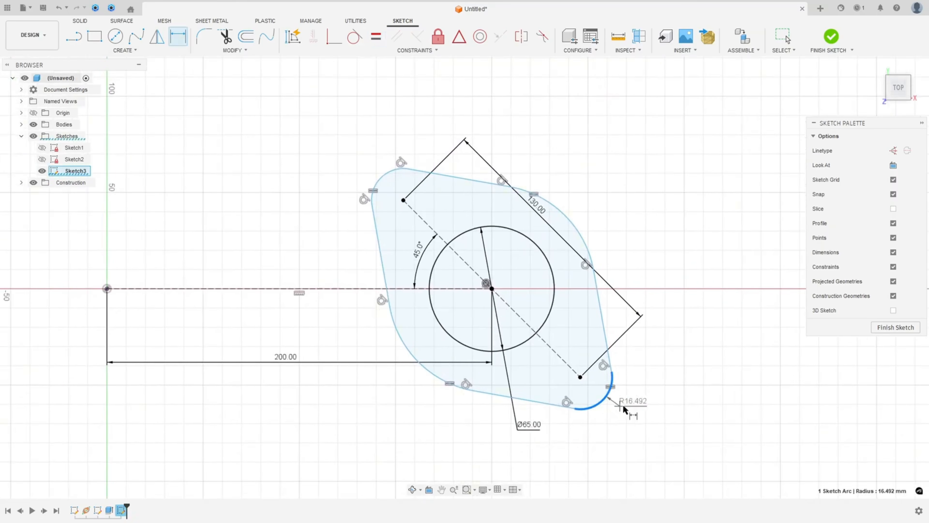
left_click(679, 400)
type("15")
key("Return")
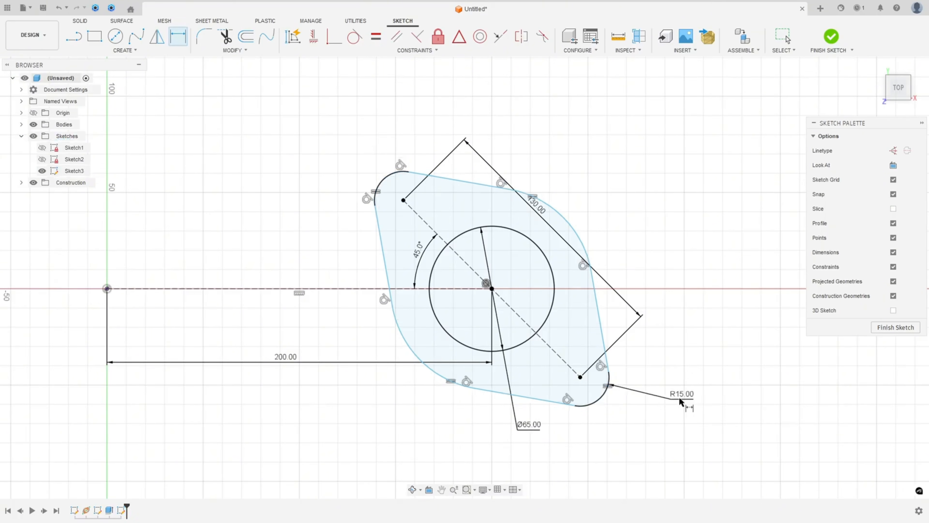
Step: Dimension the flange's upper side arc with a radius of 50 mm and move the 130 mm dimension farther away from the outline
left_click(573, 226)
left_click(625, 197)
type("50")
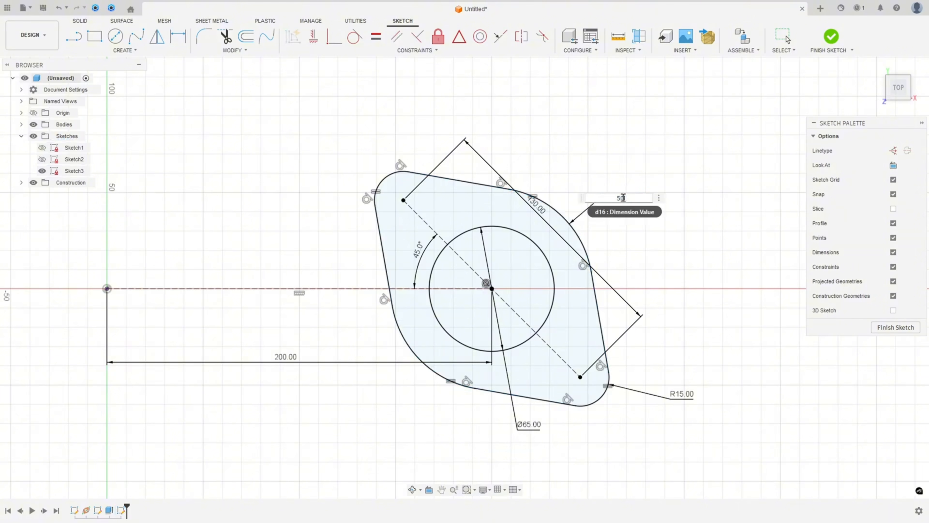
key("Return")
key("Escape")
left_click_drag(538, 215, 637, 164)
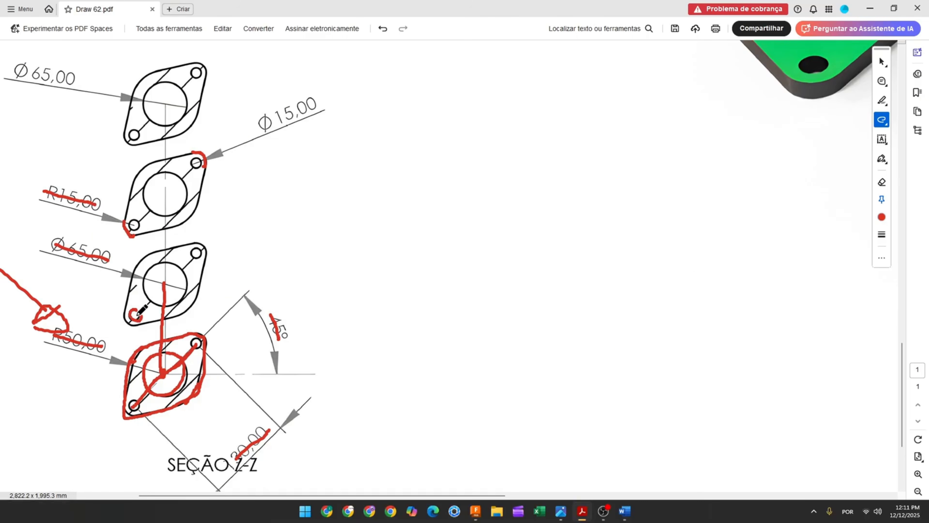
Step: Switch to the PDF drawing and mark the flange's two bolt holes and the Ø15 dimension in red
mouse_move(202, 254)
left_mouse_down()
mouse_move(197, 244)
mouse_move(204, 256)
left_mouse_up()
left_click_drag(261, 128, 323, 104)
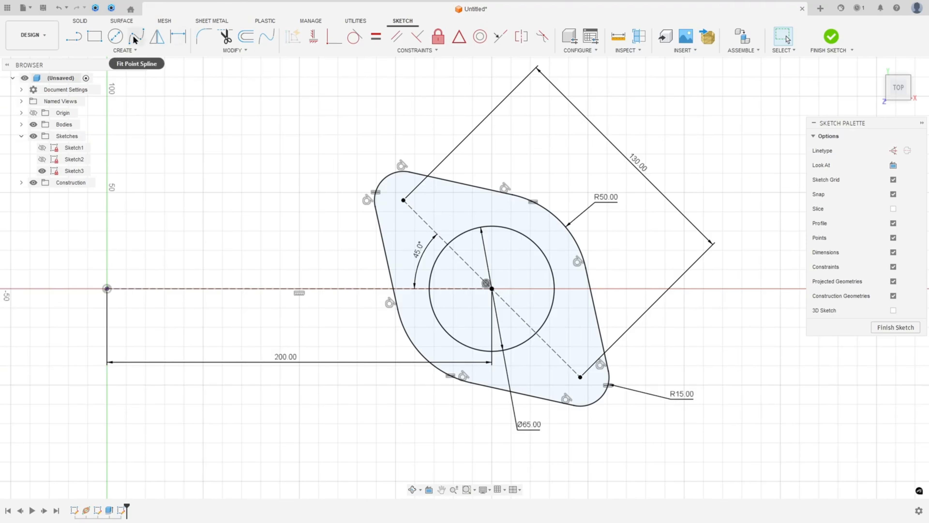
Step: Back in Fusion, draw a 15 mm diameter circle centered on the sloping line's upper end and a second, undimensioned circle on its lower end
left_click(115, 36)
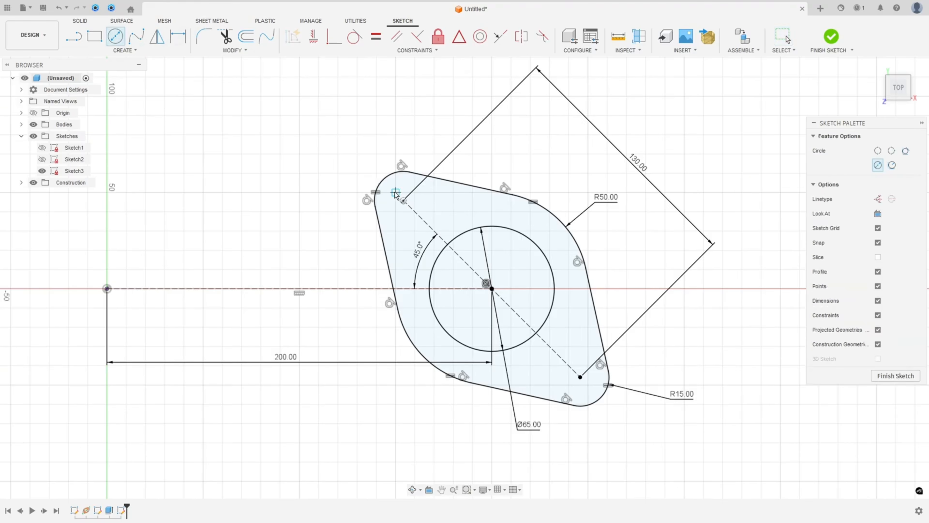
left_click(403, 200)
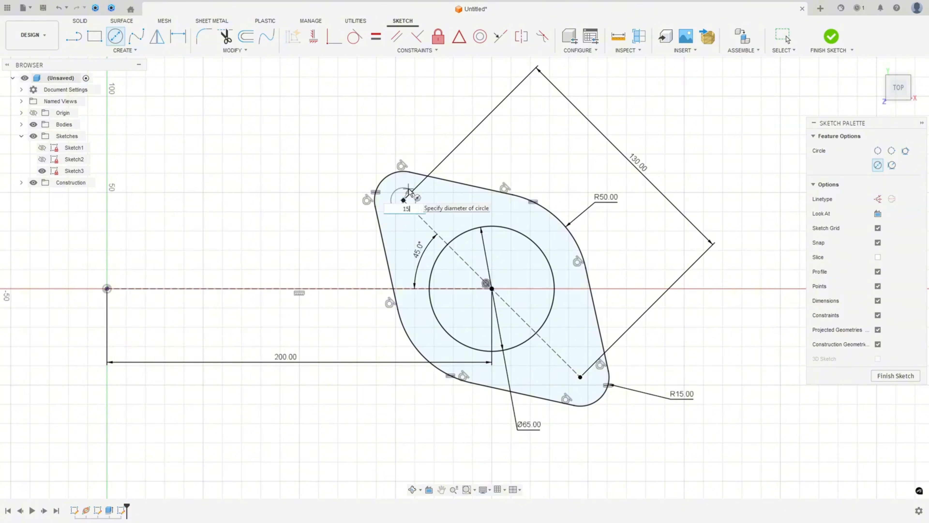
key("Return")
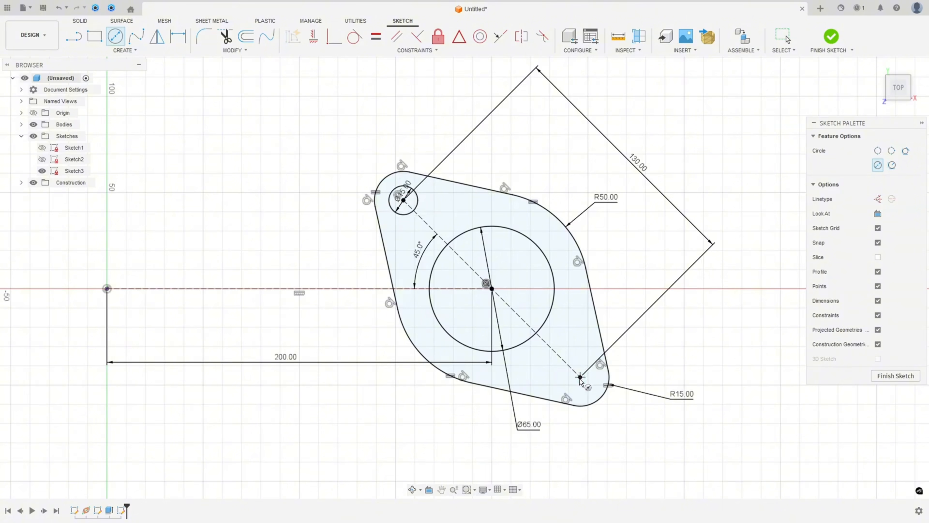
left_click(580, 377)
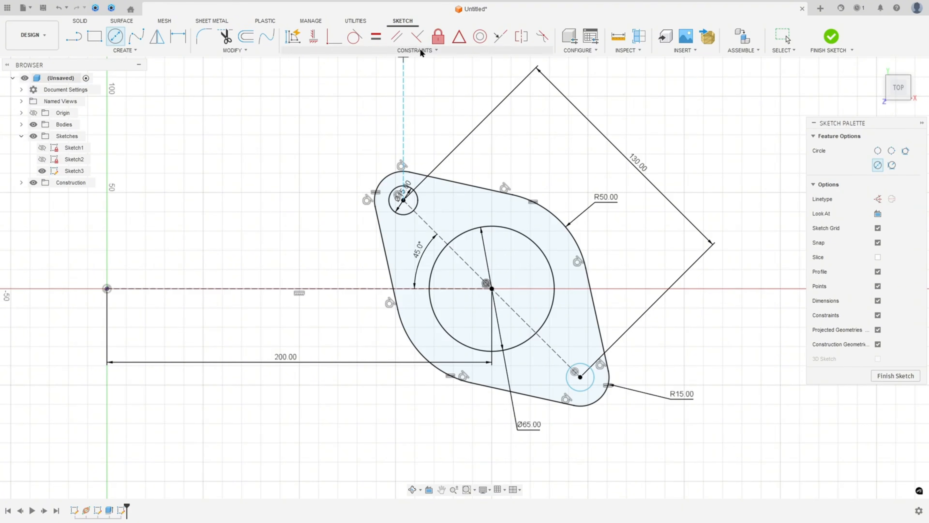
Step: Make the two bolt-hole circles equal and move the Ø15 dimension outside the flange outline
left_click(376, 36)
left_click(389, 198)
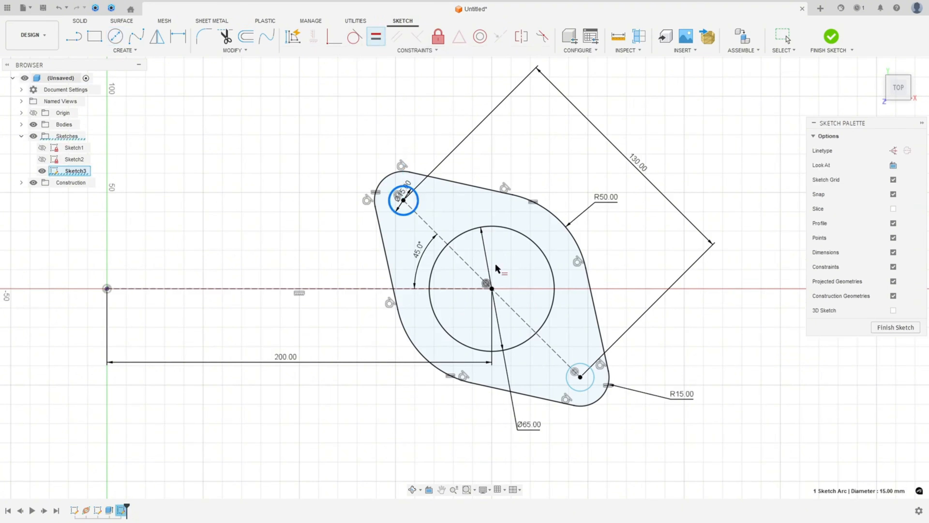
left_click(590, 369)
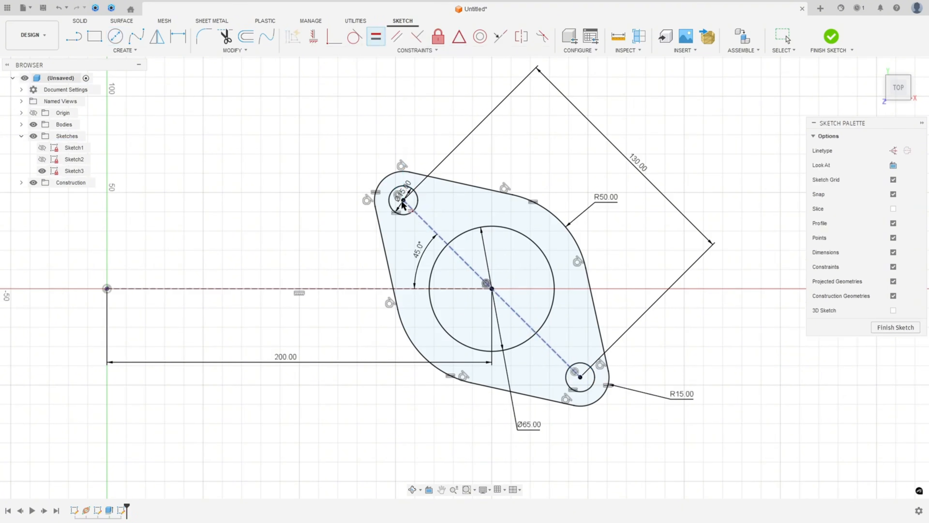
key("Escape")
left_click(410, 184)
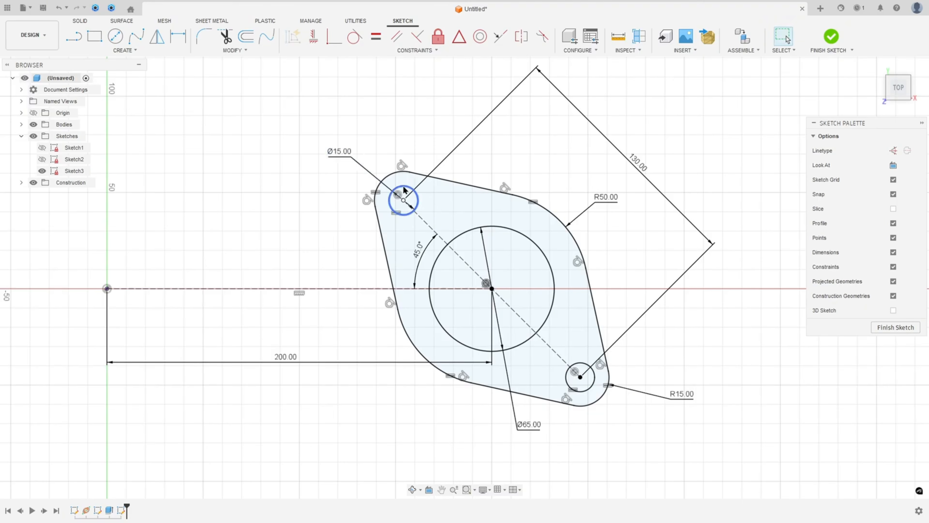
Step: Finish the inlet flange sketch
scroll(405, 193, "down", 5)
middle_click_drag(420, 214, 503, 317)
scroll(503, 317, "down", 1)
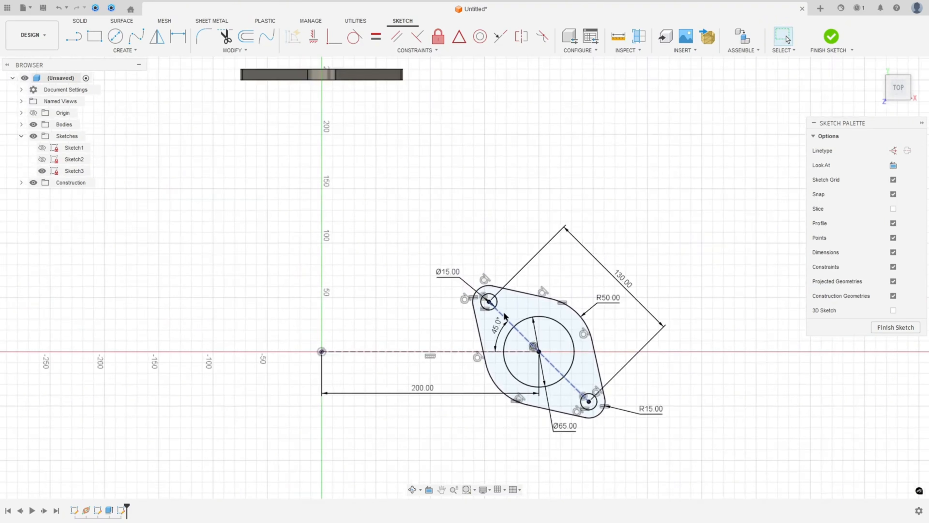
scroll(581, 335, "up", 3)
mouse_move(581, 332)
middle_mouse_down()
mouse_move(581, 308)
mouse_move(545, 306)
mouse_move(541, 269)
middle_mouse_up()
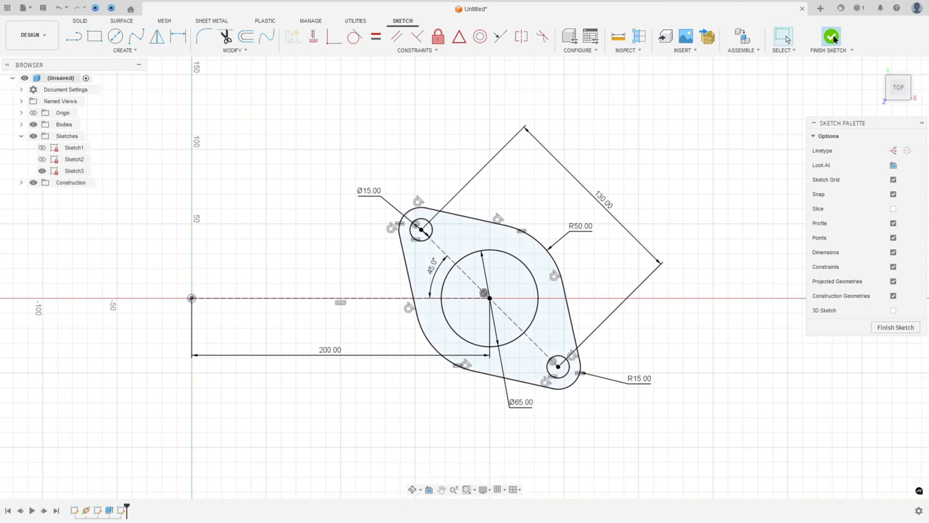
left_click(841, 42)
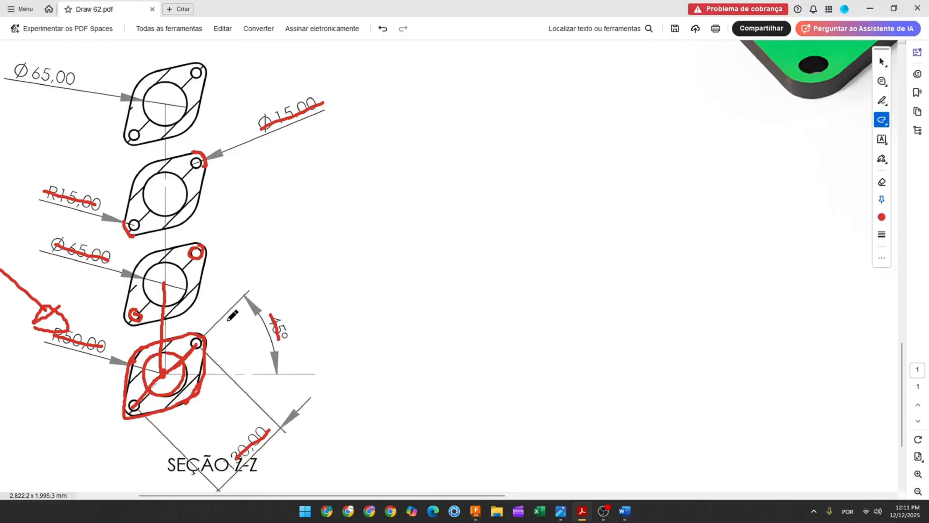
Step: Switch to Fusion and extrude the inlet flange profile -10 mm as a new body, leaving the bore and bolt holes open
scroll(234, 312, "down", 2, "ctrl")
scroll(236, 310, "up", 1, "ctrl")
scroll(240, 305, "up", 2)
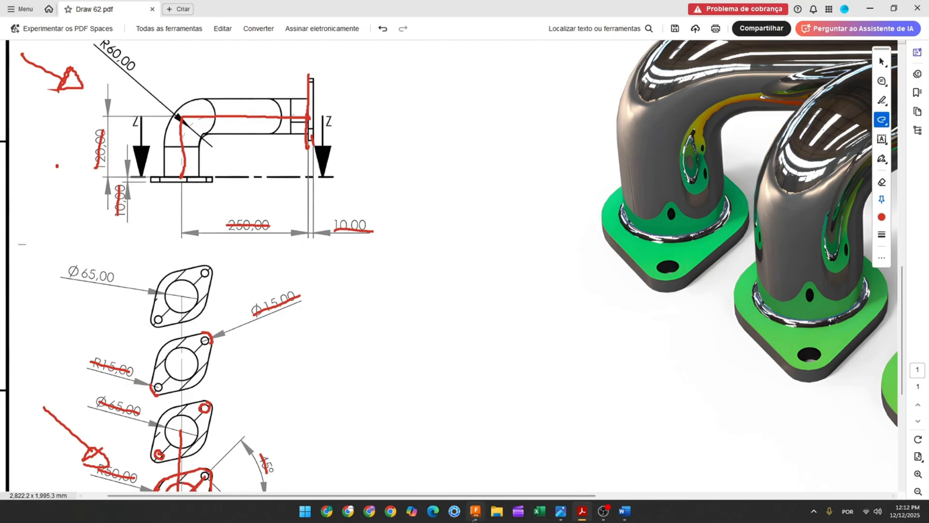
left_click(475, 511)
left_click(95, 37)
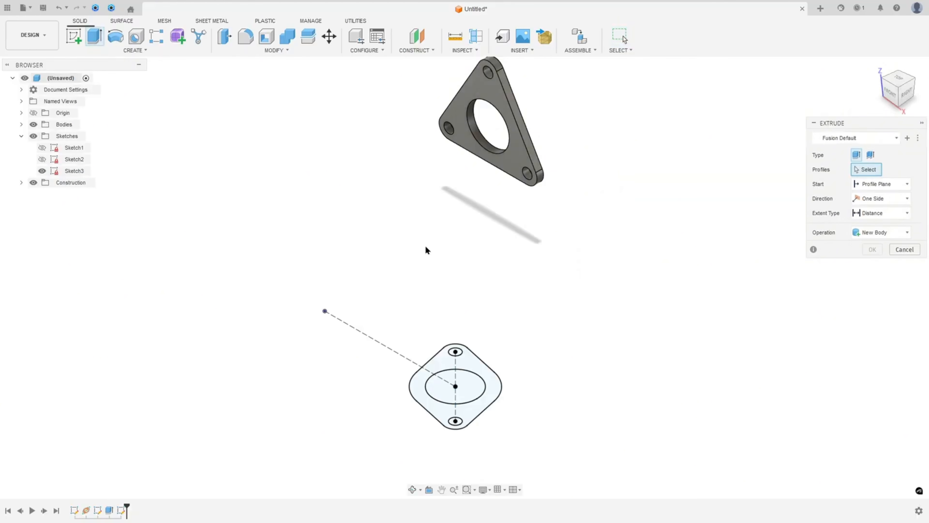
left_click(440, 360)
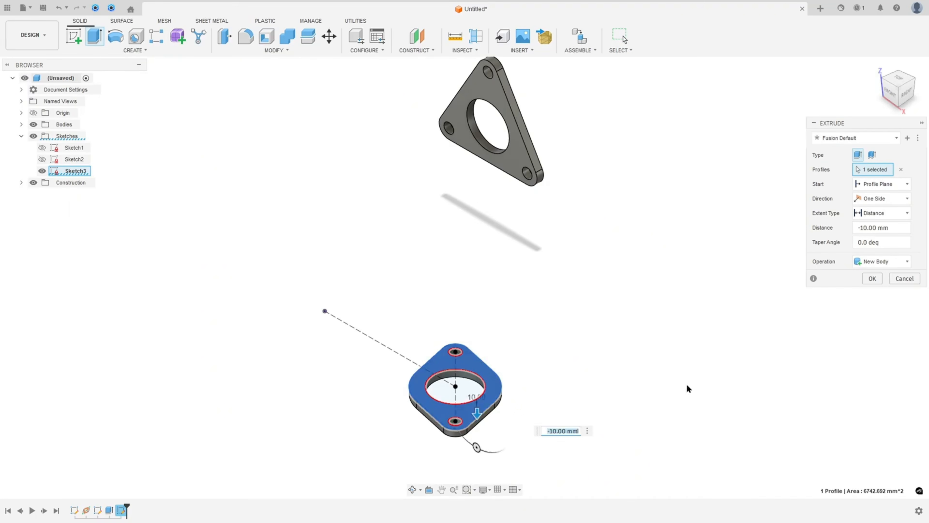
left_click(872, 279)
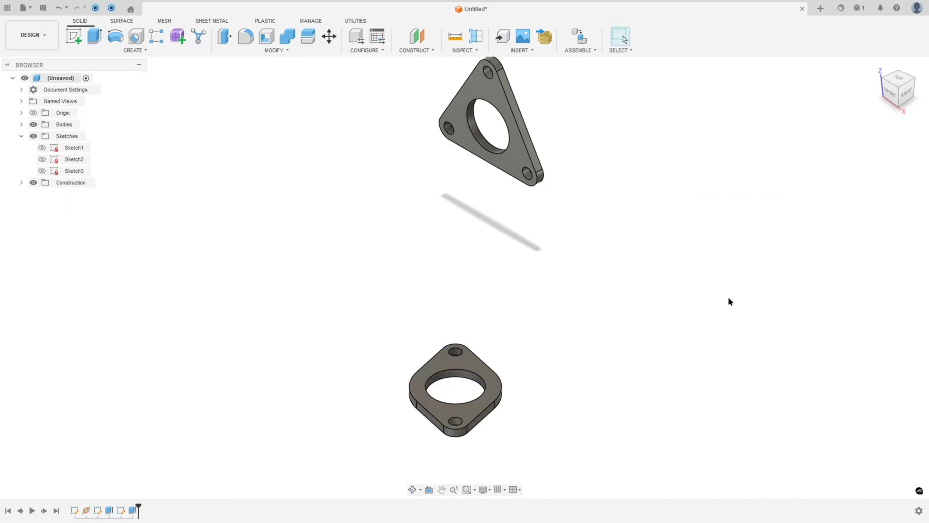
middle_click_drag(729, 297, 704, 293, "shift")
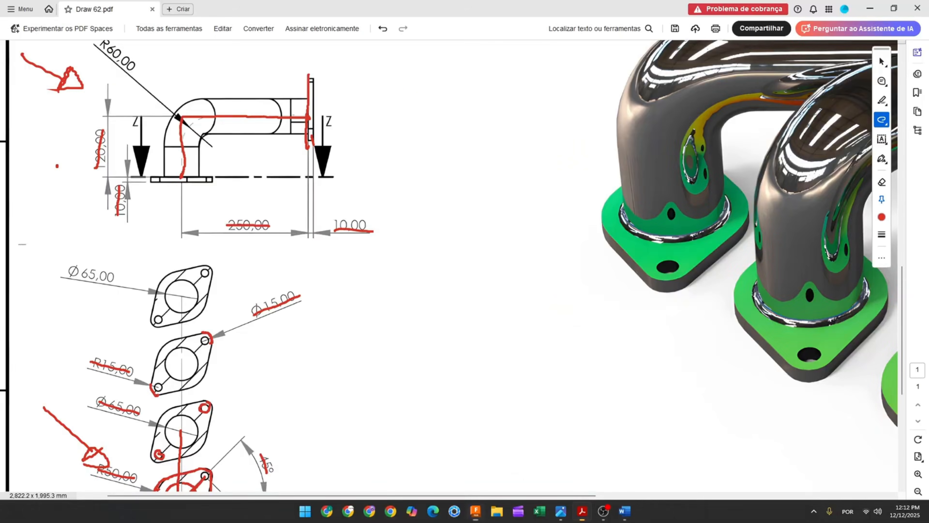
Step: Switch to the PDF drawing and mark the other three inlet flanges and the 400 dimension in red
scroll(99, 339, "up", 1)
scroll(99, 339, "down", 4)
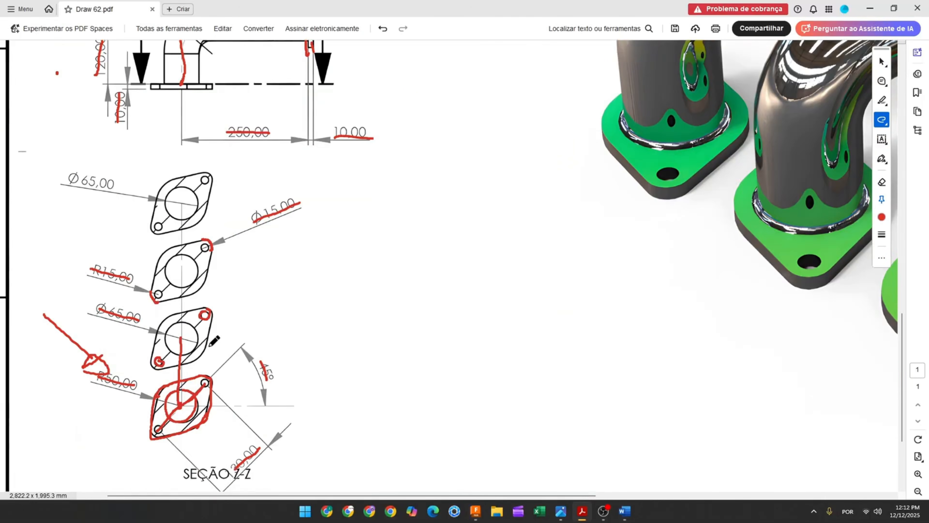
left_click_drag(210, 323, 215, 331)
left_click_drag(222, 258, 210, 262)
mouse_move(214, 200)
left_mouse_down()
mouse_move(200, 208)
mouse_move(213, 205)
left_mouse_up()
scroll(198, 233, "up", 10)
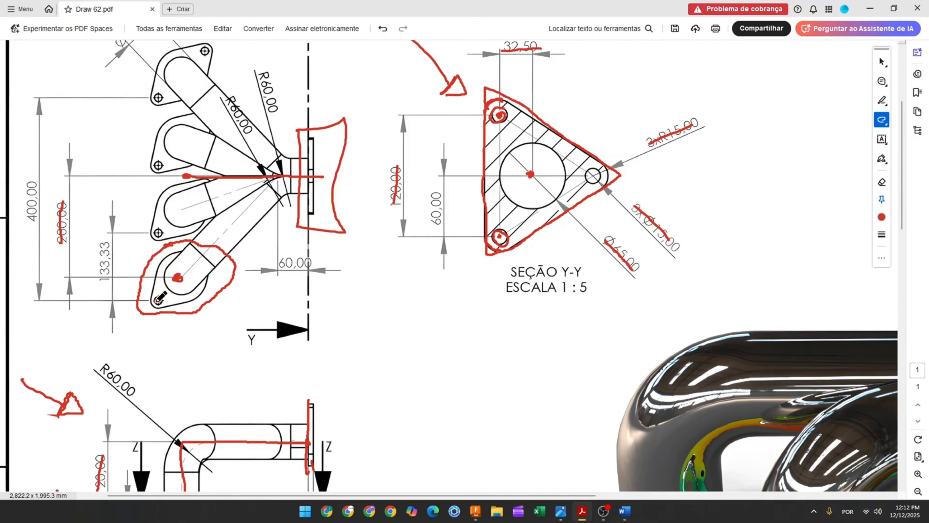
scroll(161, 236, "up", 1)
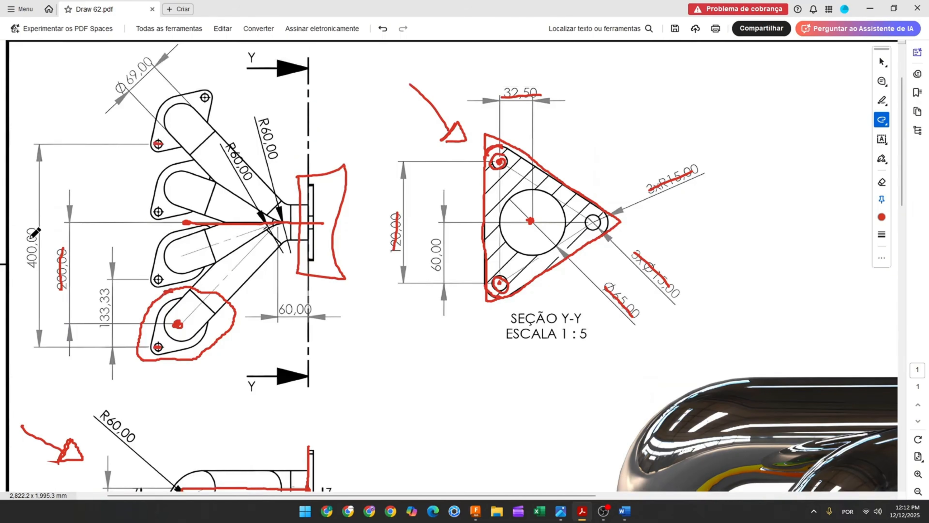
left_click_drag(31, 228, 33, 270)
Step: Back in Fusion, set up a rectangular pattern of the inlet flange body along the X axis with quantity 4 and -100 mm spacing
left_click(474, 515)
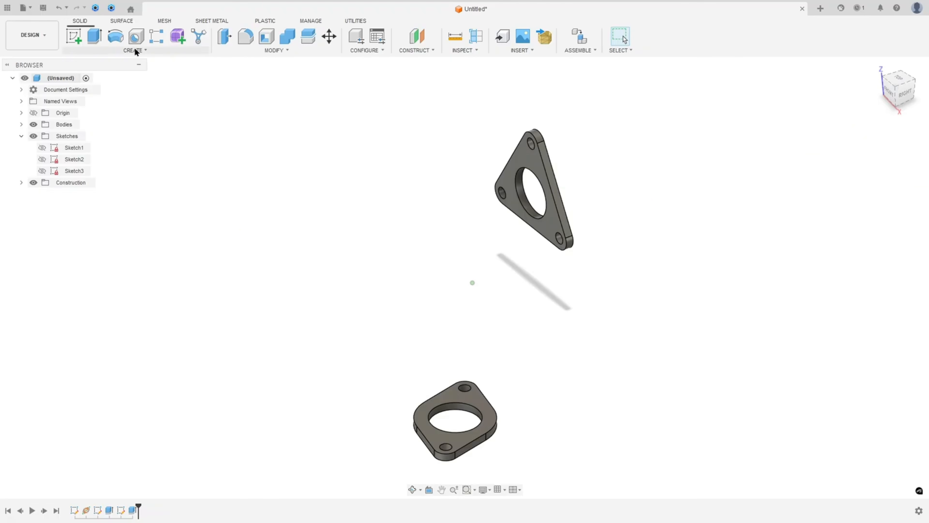
left_click(156, 39)
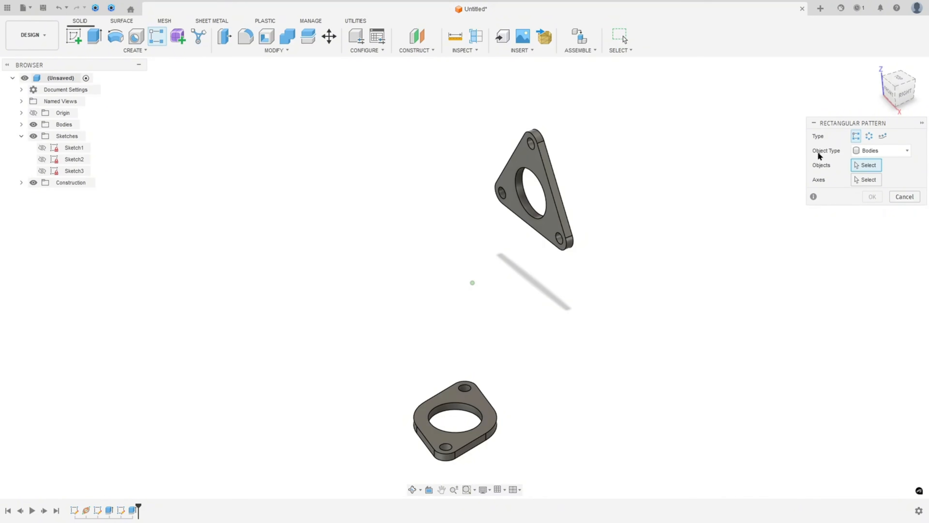
left_click(481, 389)
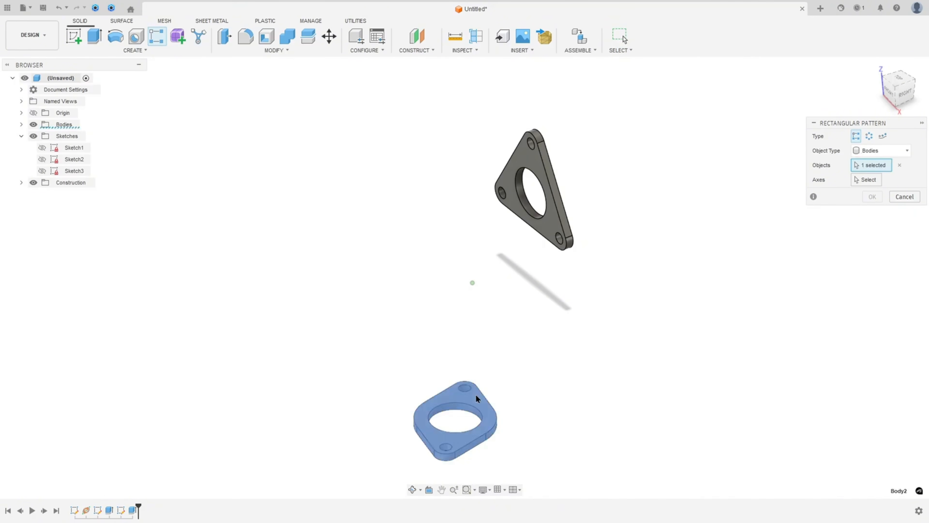
left_click(864, 180)
left_click(361, 326)
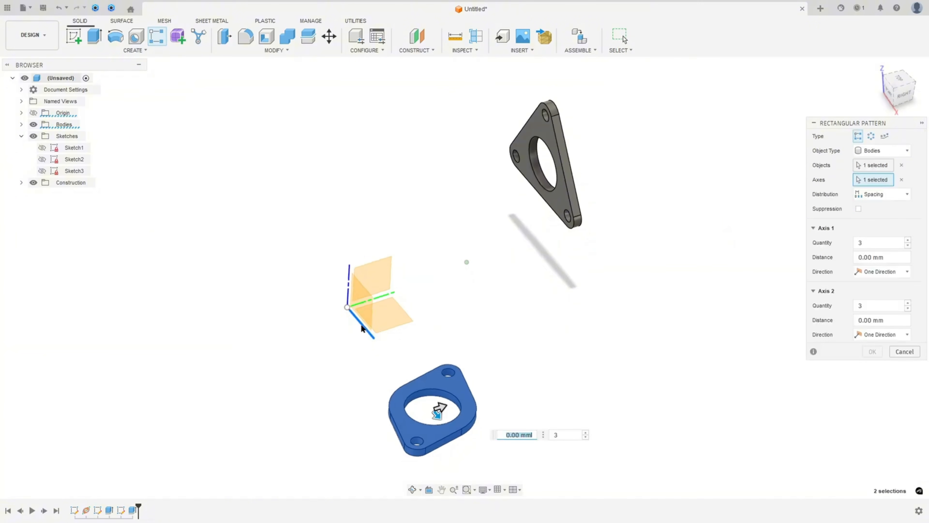
key("Tab")
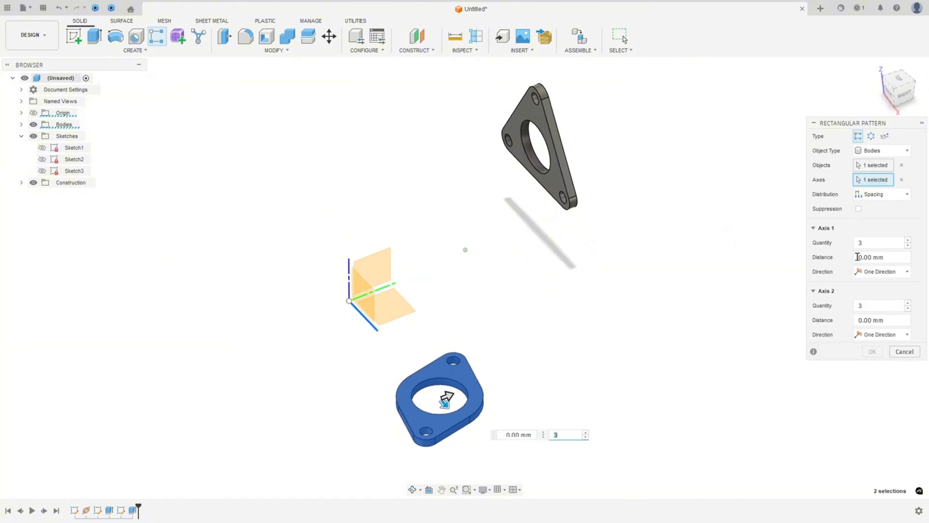
left_click(860, 243)
type("4")
left_click_drag(444, 405, 396, 358)
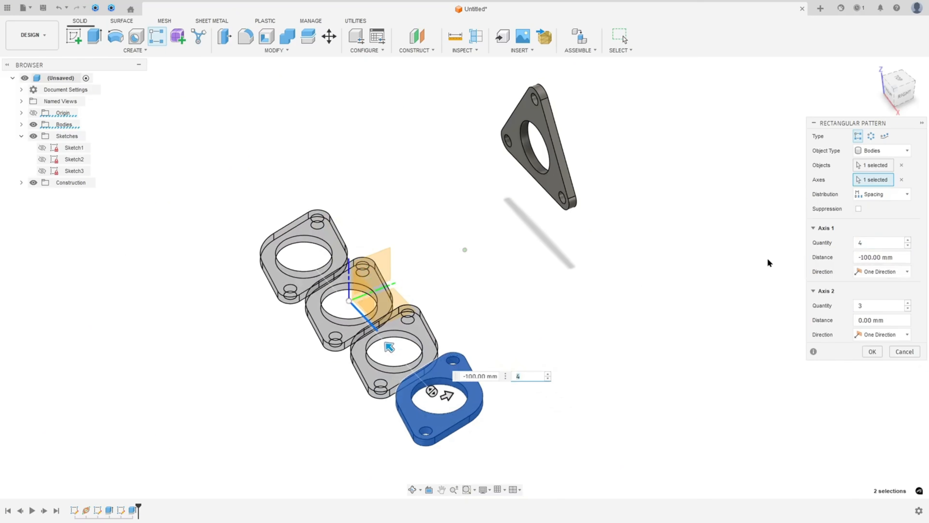
Step: Set the flange pattern's distribution to Extent with a total distance of -400 mm and create it
left_click(888, 197)
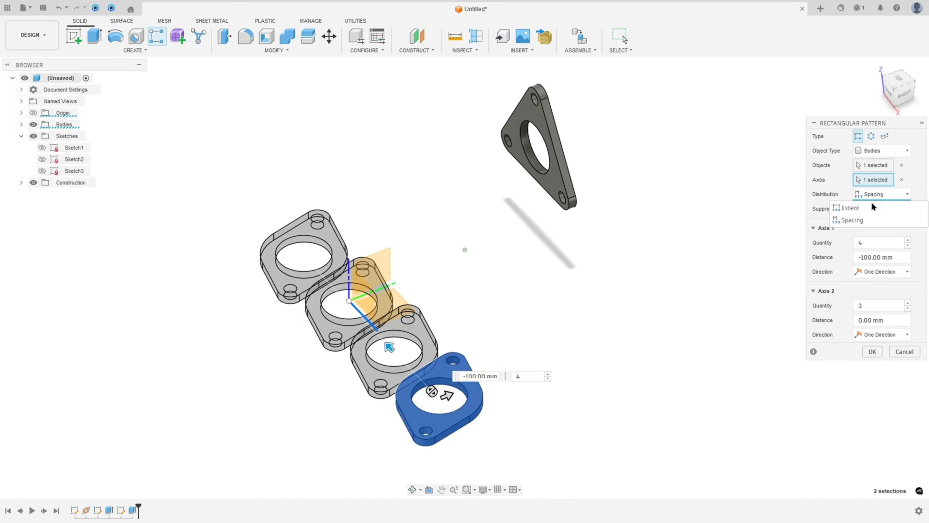
left_click(852, 208)
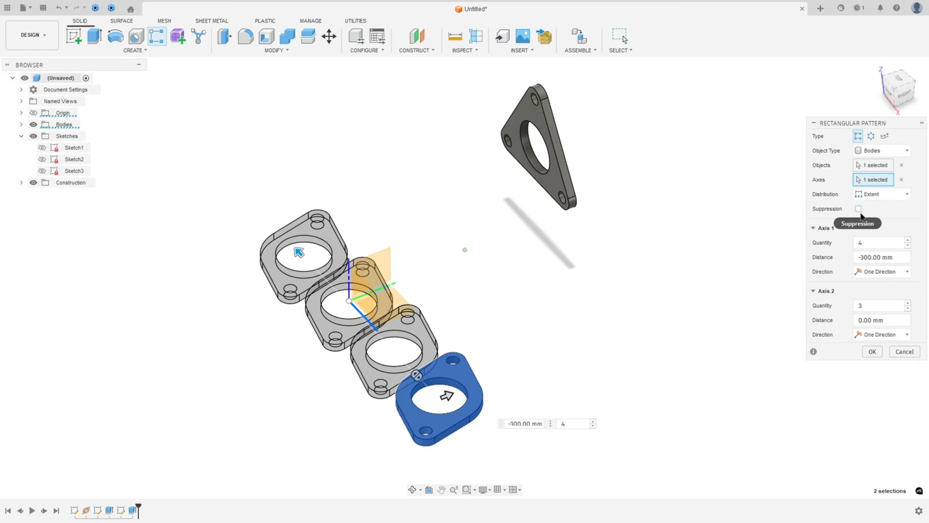
left_click(896, 259)
type("-")
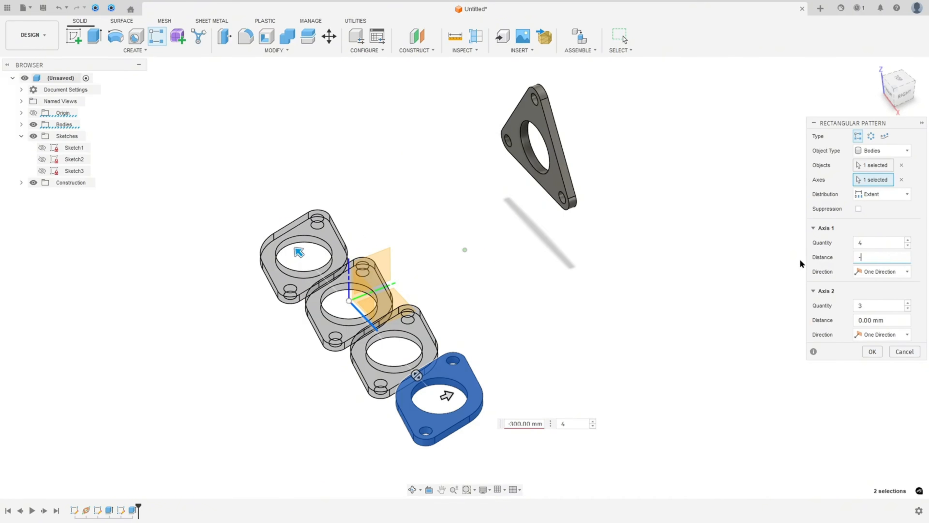
type("400")
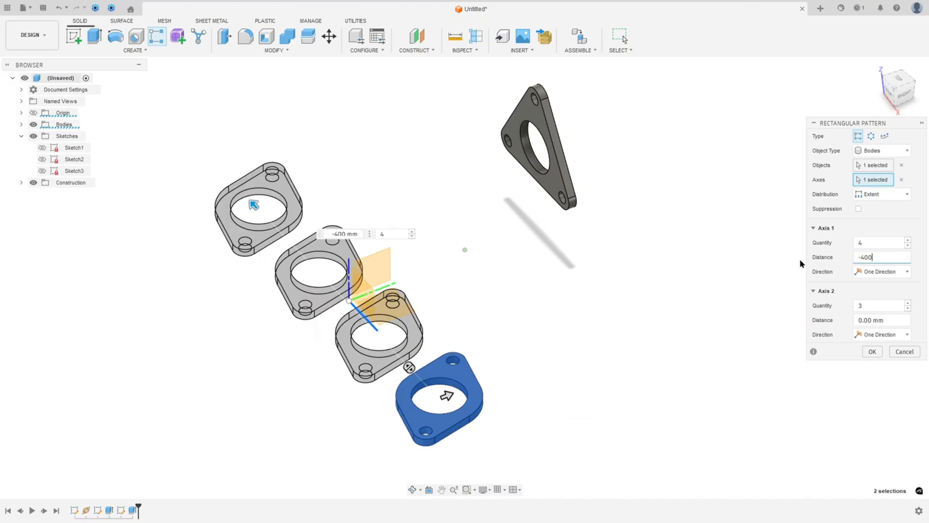
left_click(871, 352)
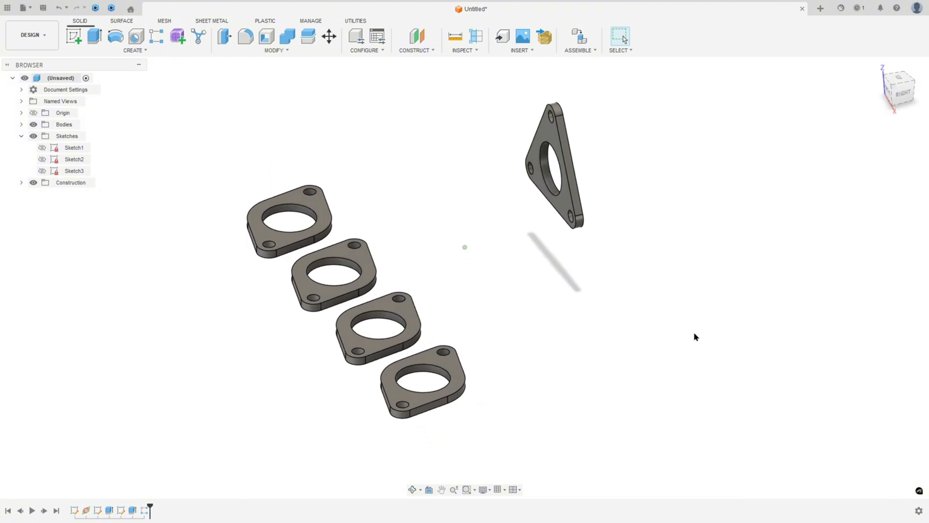
Step: Measure the center distance between the bores of the first and last inlet flanges
left_click(455, 36)
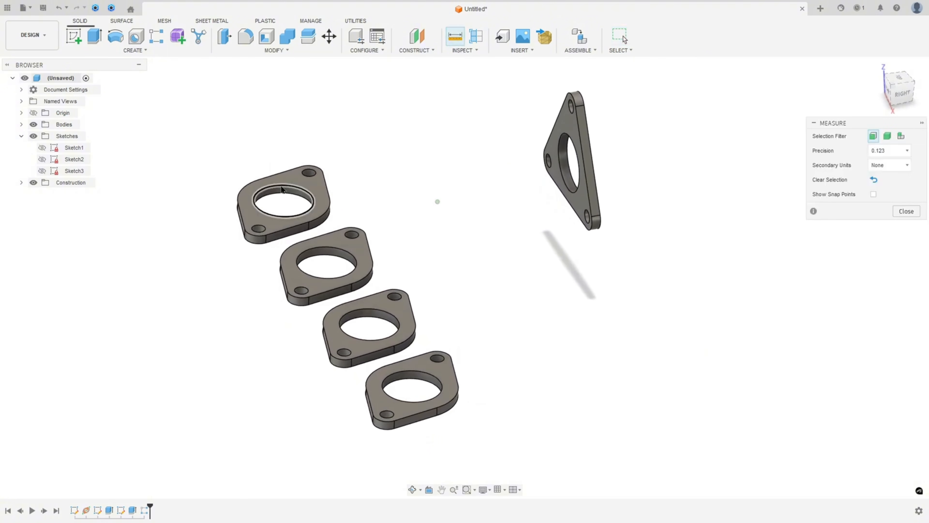
left_click(281, 189)
left_click(419, 375)
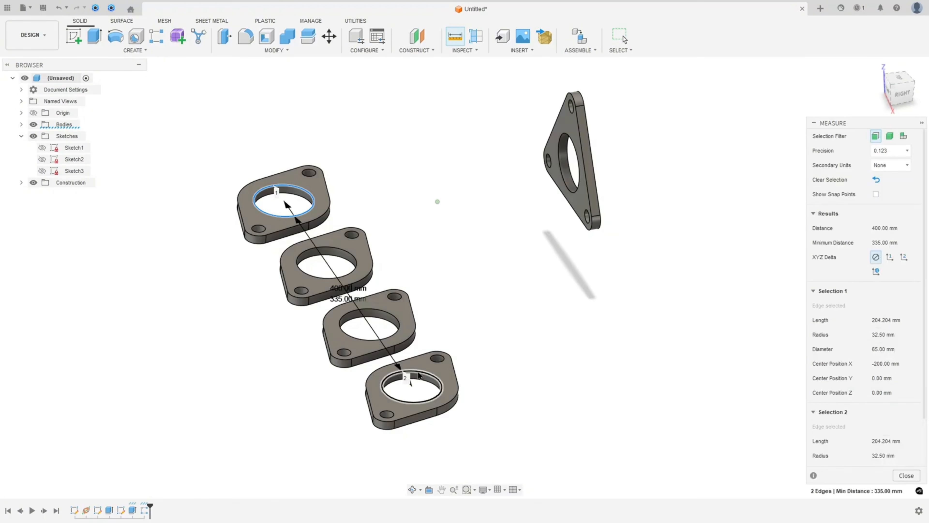
middle_click_drag(373, 312, 389, 294, "shift")
scroll(390, 295, "up", 3)
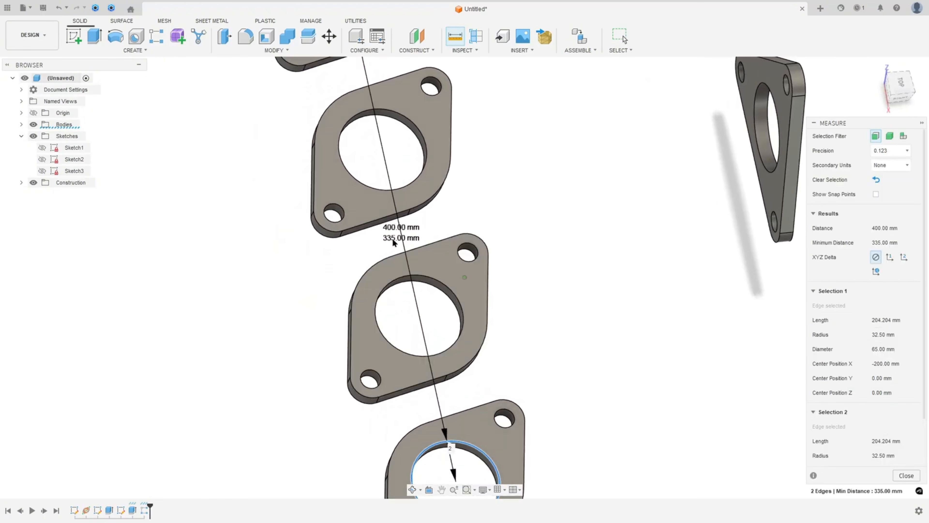
middle_click_drag(399, 235, 610, 271, "shift")
scroll(572, 271, "down", 3)
left_click(607, 268)
scroll(607, 267, "down", 3)
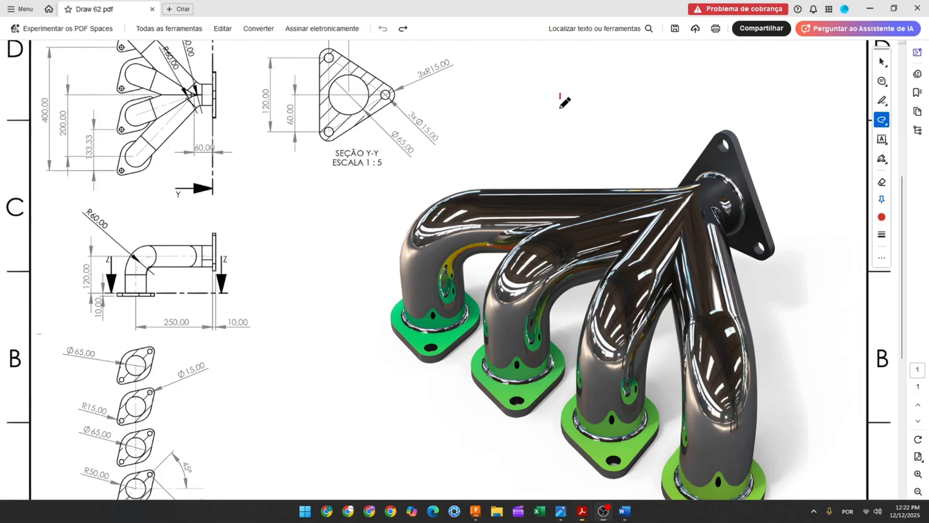
Step: In the PDF drawing, mark a manifold pipe in the render with a red arrow and trace the pipe centerline in the side view
left_click_drag(560, 107, 544, 156)
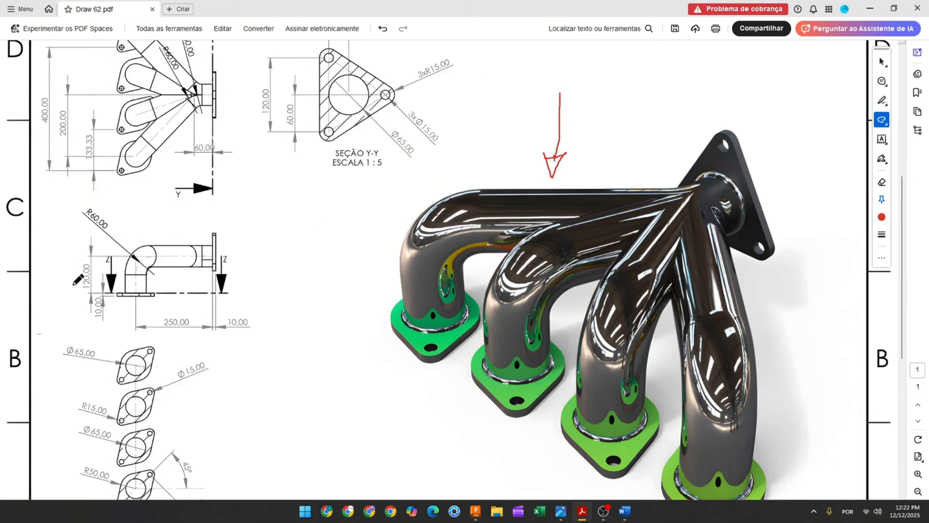
scroll(75, 282, "up", 3, "ctrl")
mouse_move(212, 310)
left_mouse_down()
mouse_move(222, 236)
mouse_move(267, 221)
mouse_move(377, 222)
left_mouse_up()
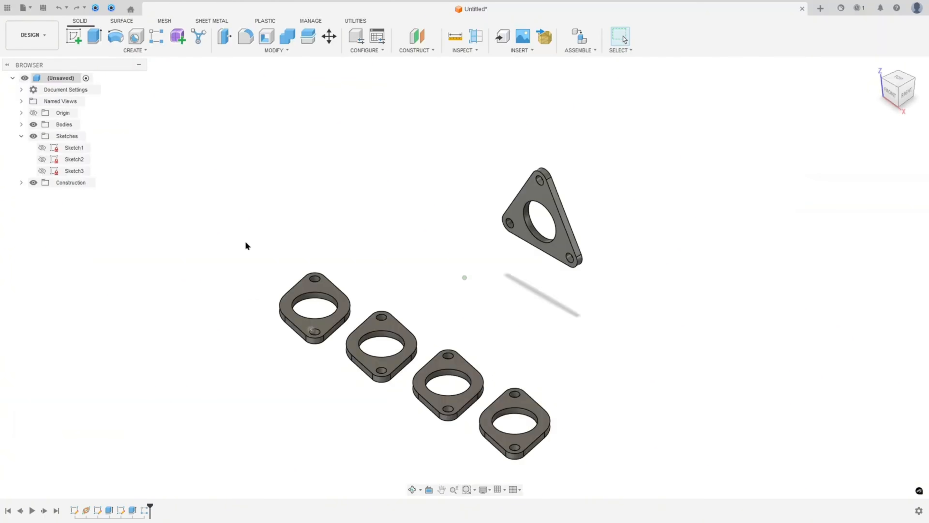
Step: Back in Fusion, start a sketch on the YZ plane and include the bore edge of the original inlet flange as 3D geometry
left_click(75, 36)
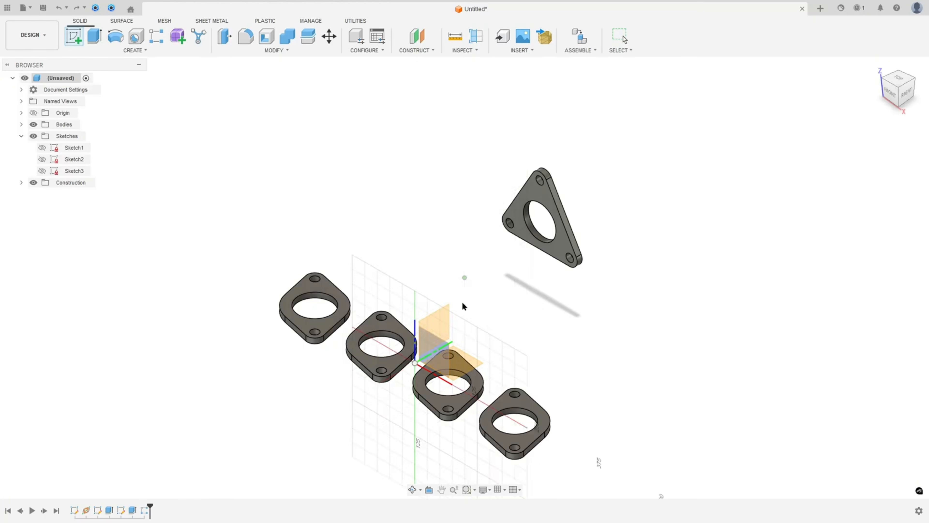
left_click(448, 326)
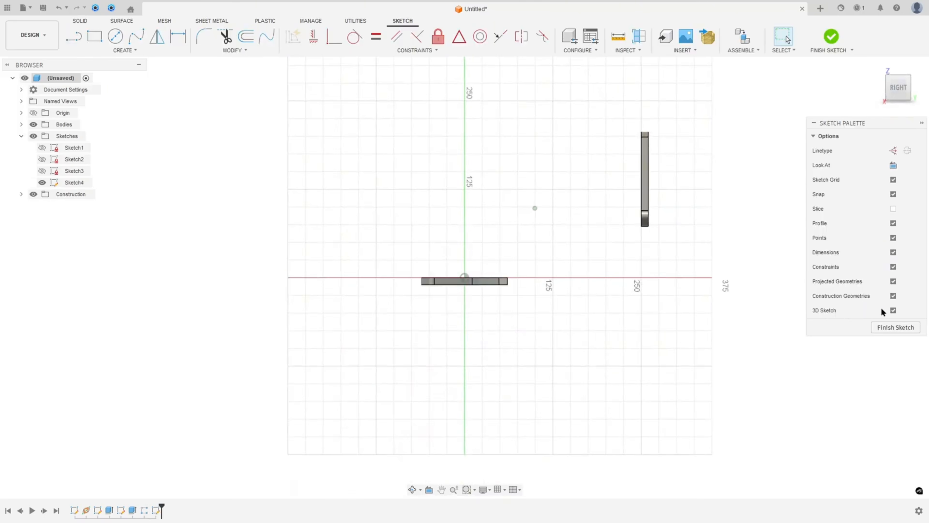
left_click(120, 52)
mouse_move(115, 198)
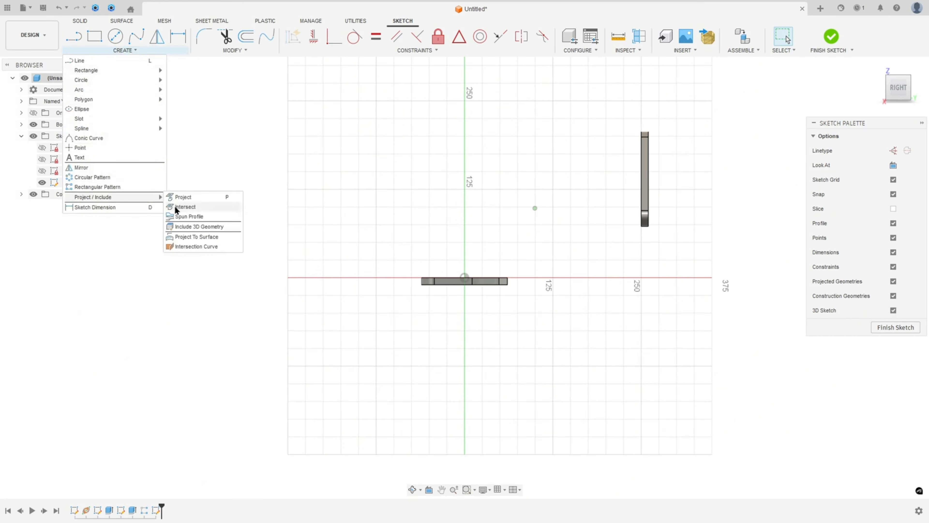
left_click(200, 227)
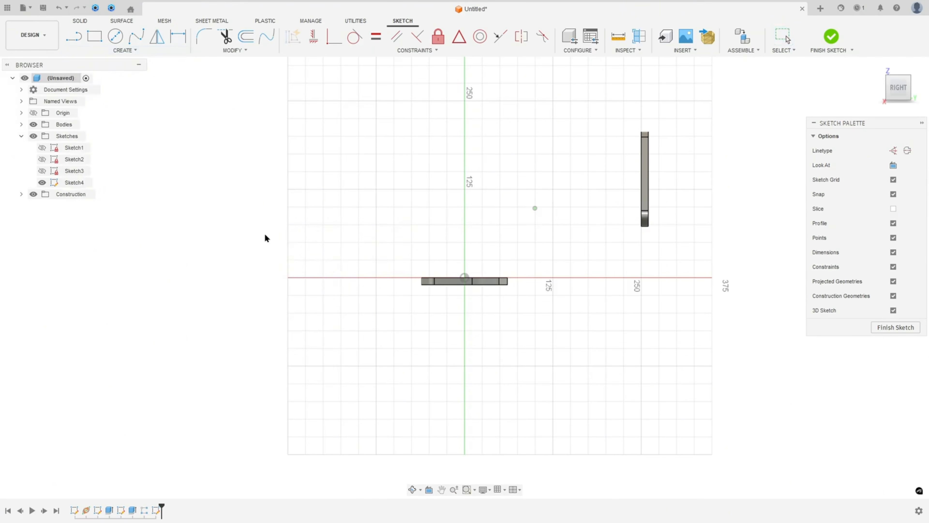
middle_click_drag(353, 193, 362, 212, "shift")
scroll(495, 305, "up", 5)
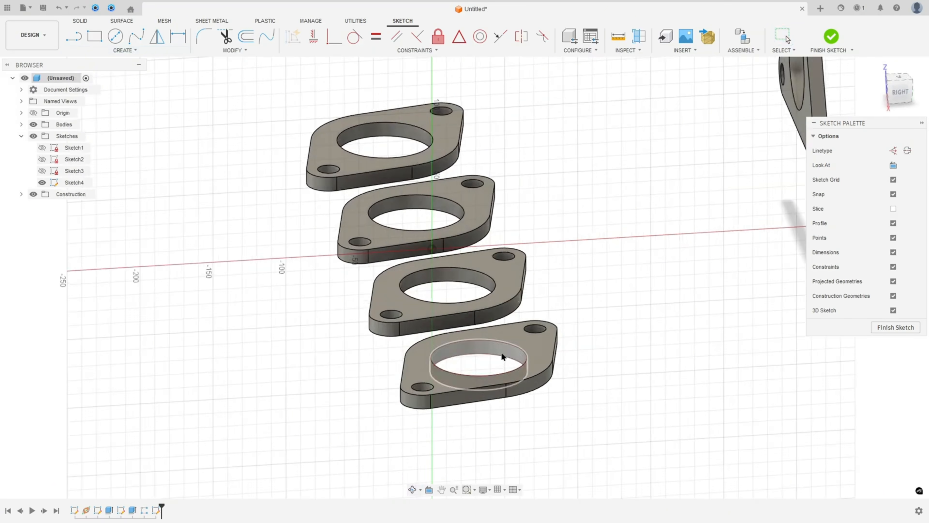
left_click(501, 357)
scroll(550, 357, "down", 3)
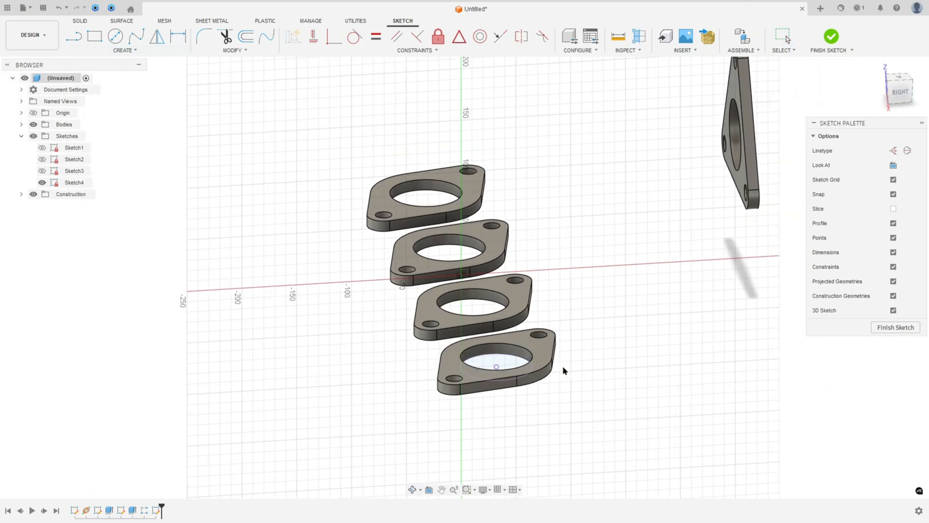
middle_click_drag(696, 278, 695, 277, "shift")
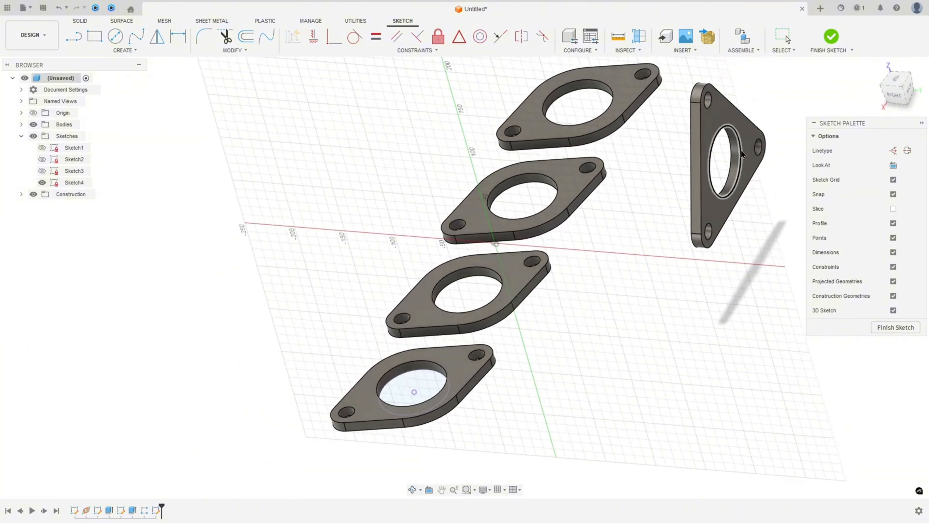
left_click_drag(569, 340, 606, 317)
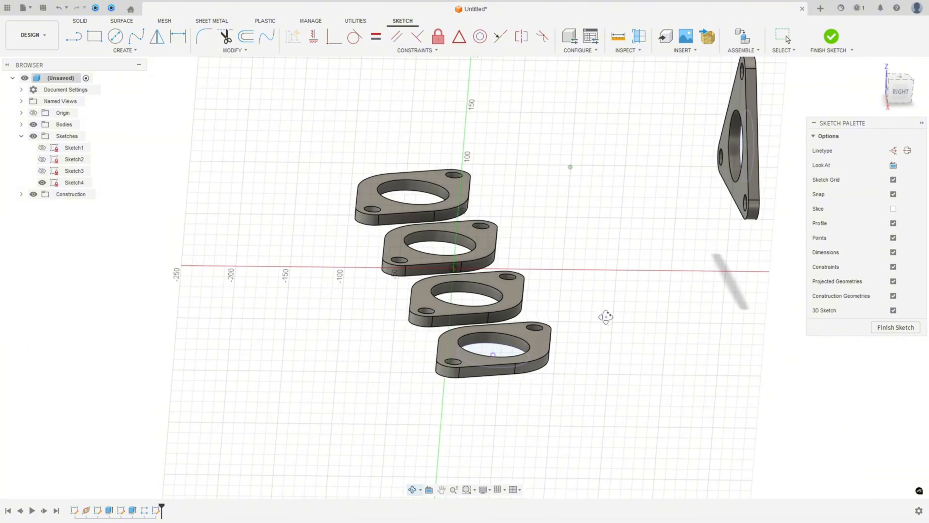
middle_click_drag(606, 316, 610, 314, "shift")
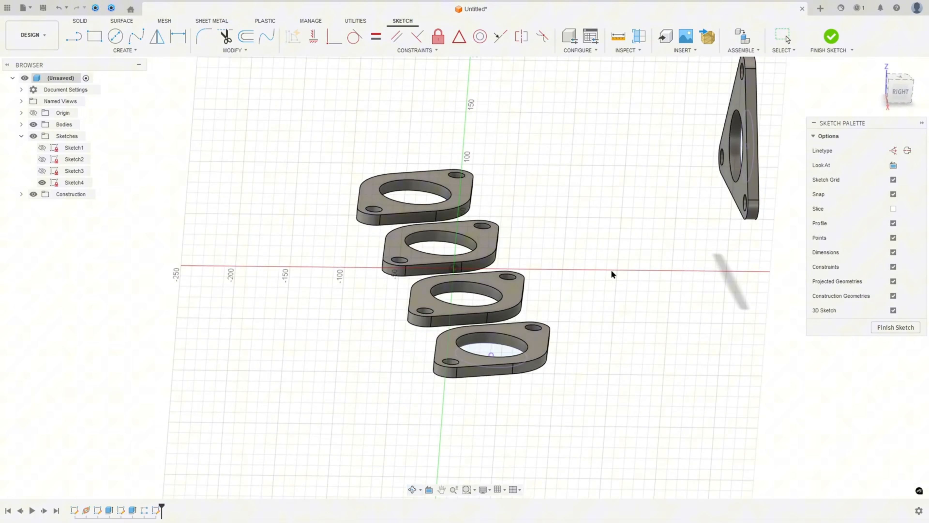
Step: In the Draw 62 PDF, trace the pipe's vertical leg in red in the side view and write its combined 130 length beside it
left_click(74, 36)
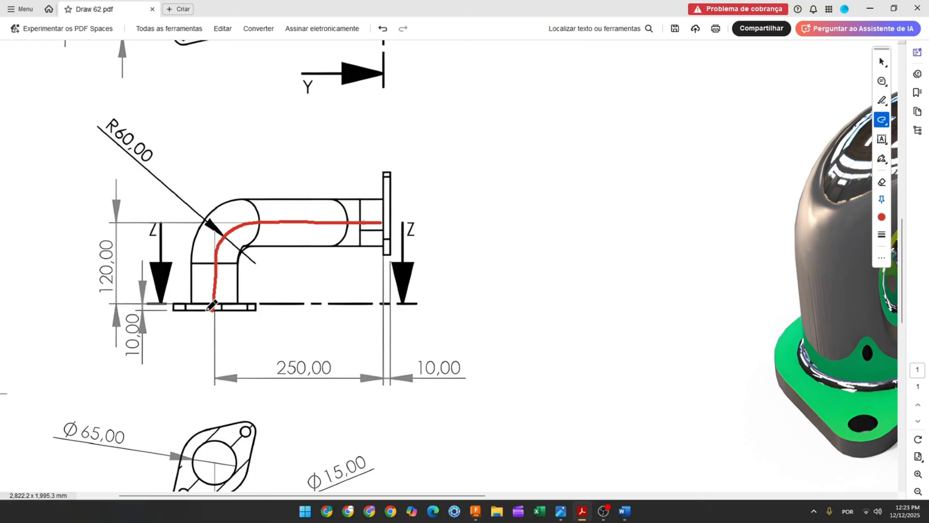
left_click_drag(215, 308, 216, 234)
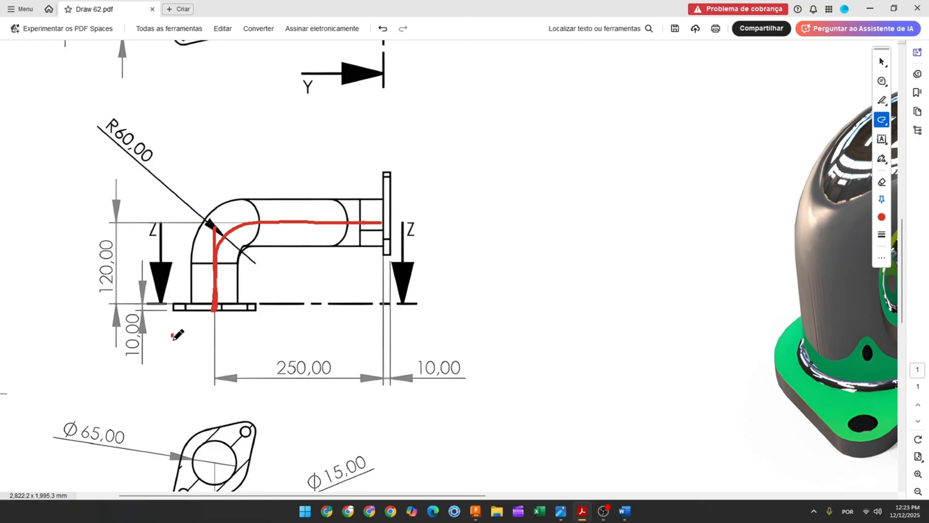
mouse_move(172, 336)
left_mouse_down()
mouse_move(177, 353)
mouse_move(218, 349)
left_mouse_up()
scroll(368, 255, "up", 1)
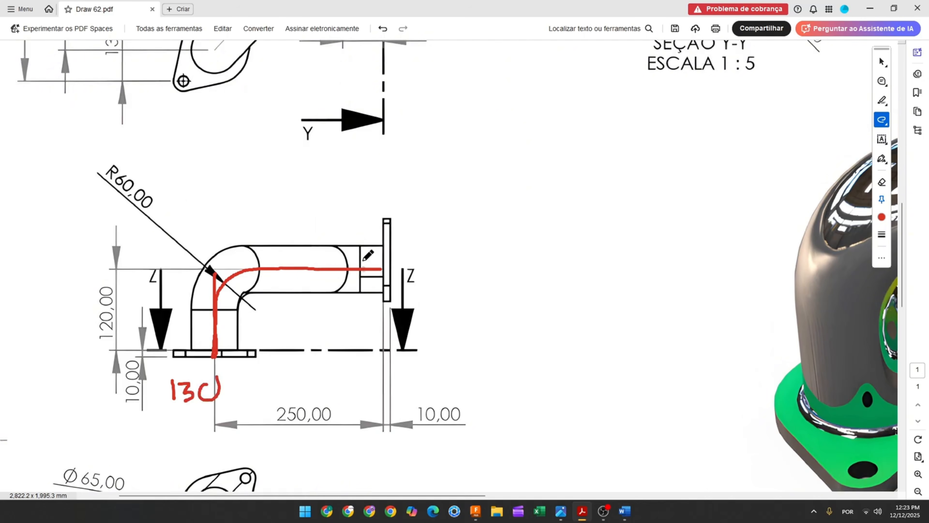
Step: In the top view, trace the outlet run, note its 70 length, and trace the diagonal centerline to the lowest inlet flange
scroll(365, 258, "up", 5)
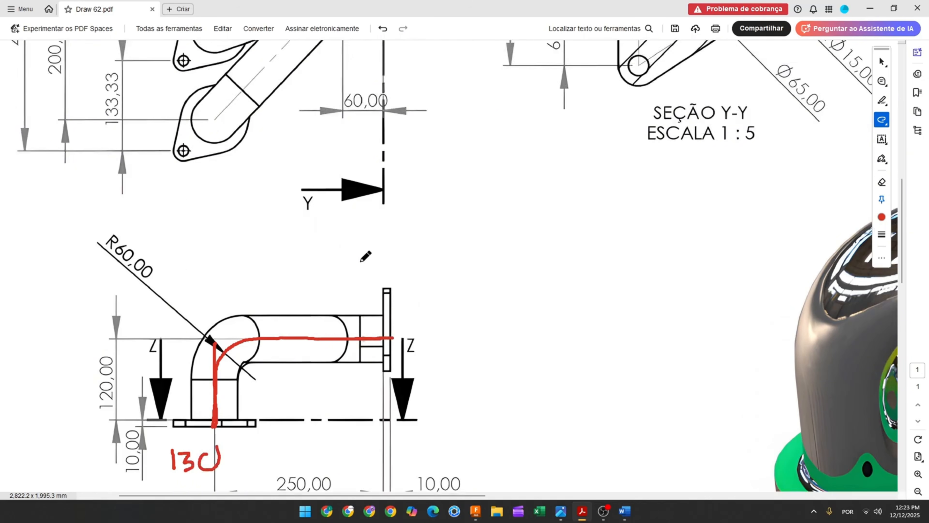
left_click_drag(377, 147, 341, 147)
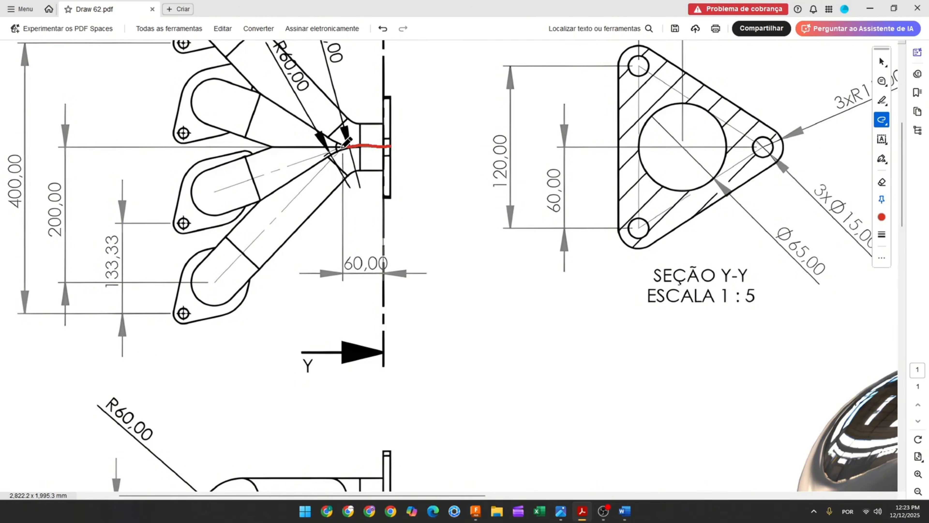
mouse_move(404, 189)
left_mouse_down()
mouse_move(410, 203)
mouse_move(423, 193)
left_mouse_up()
left_click_drag(344, 264, 373, 264)
left_click_drag(381, 197, 382, 210)
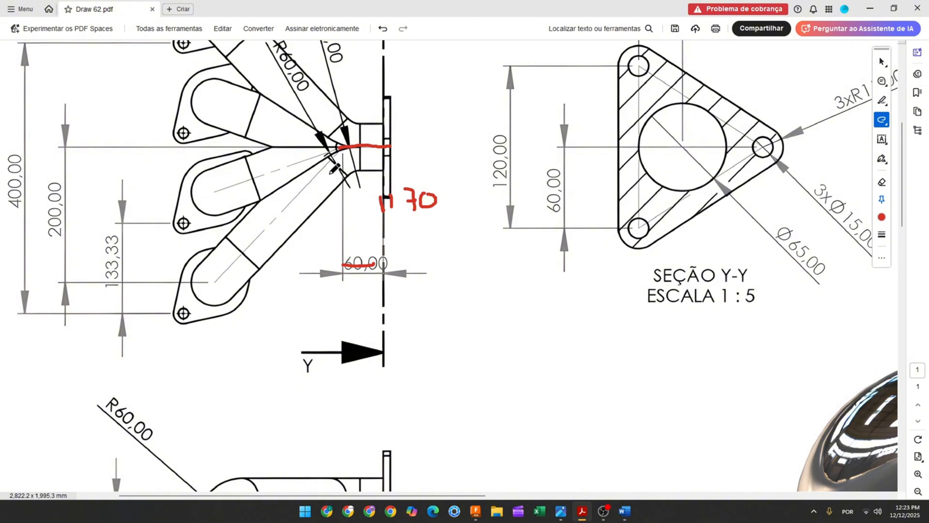
mouse_move(336, 145)
left_mouse_down()
mouse_move(323, 172)
mouse_move(216, 281)
left_mouse_up()
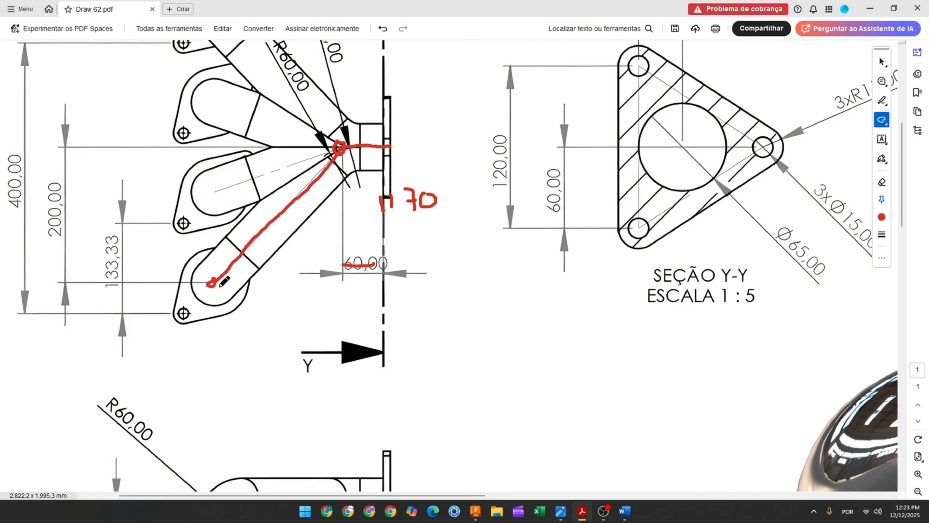
scroll(251, 307, "down", 3)
Step: Back in Fusion, hide the bodies and draw a 70 mm line from the outlet bore center straight toward the inlet side
left_click(475, 510)
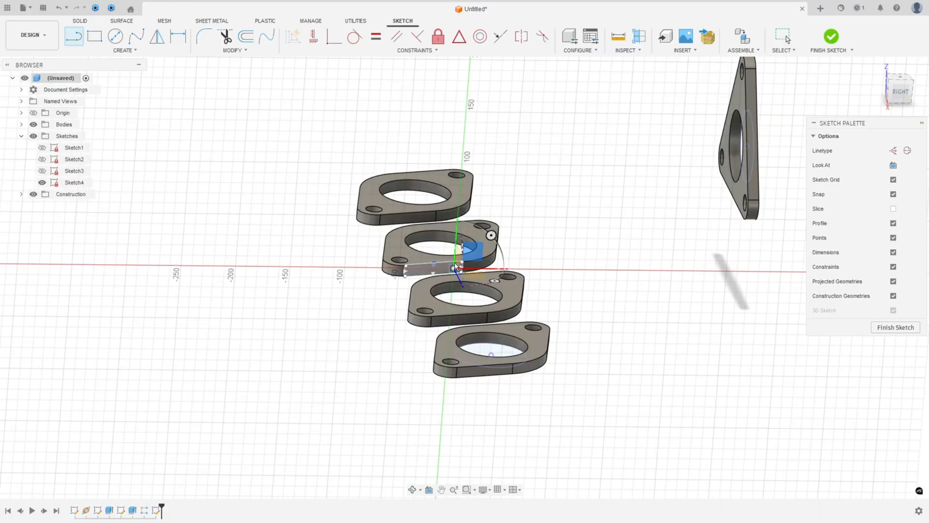
mouse_move(602, 171)
middle_mouse_down()
mouse_move(609, 165)
mouse_move(593, 179)
middle_mouse_up()
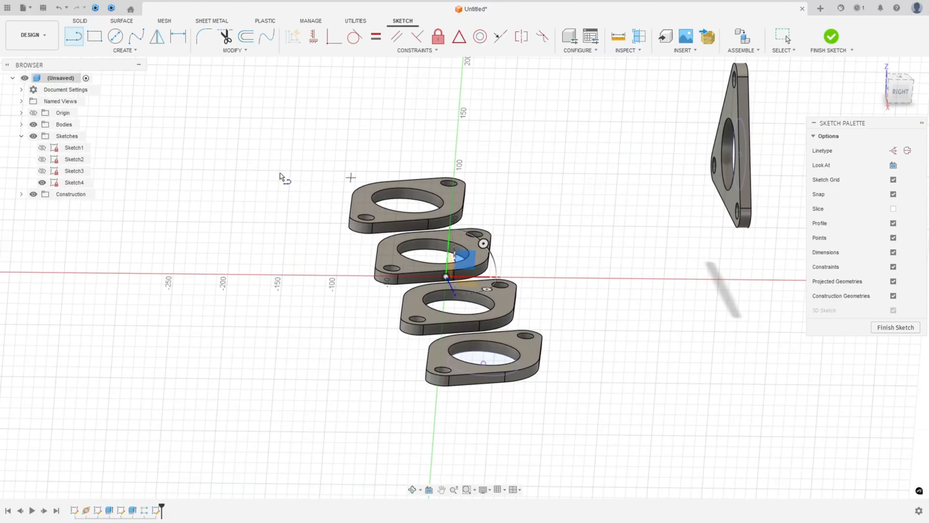
left_click(33, 124)
mouse_move(654, 222)
middle_mouse_down("shift")
mouse_move(694, 173)
mouse_move(681, 203)
mouse_move(660, 189)
middle_mouse_up("shift")
scroll(691, 170, "up", 3)
left_click(666, 149)
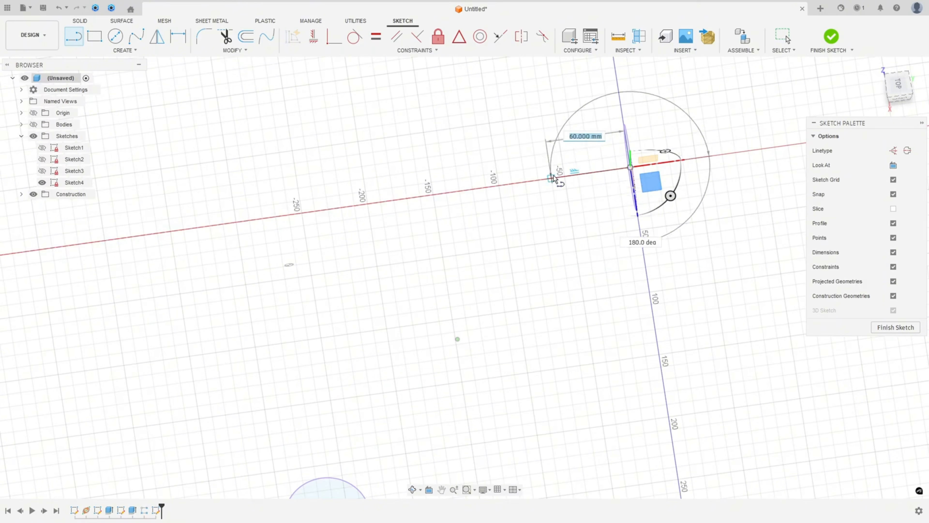
type("70")
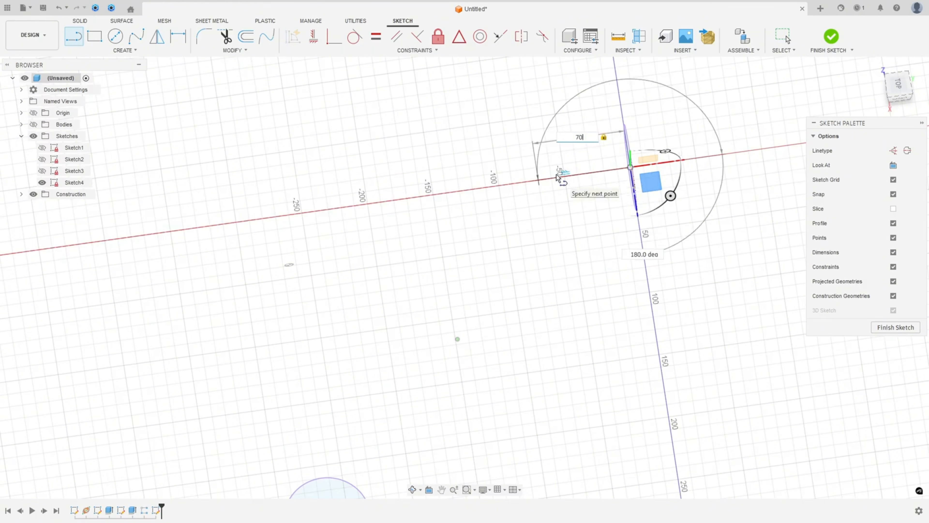
key("Return")
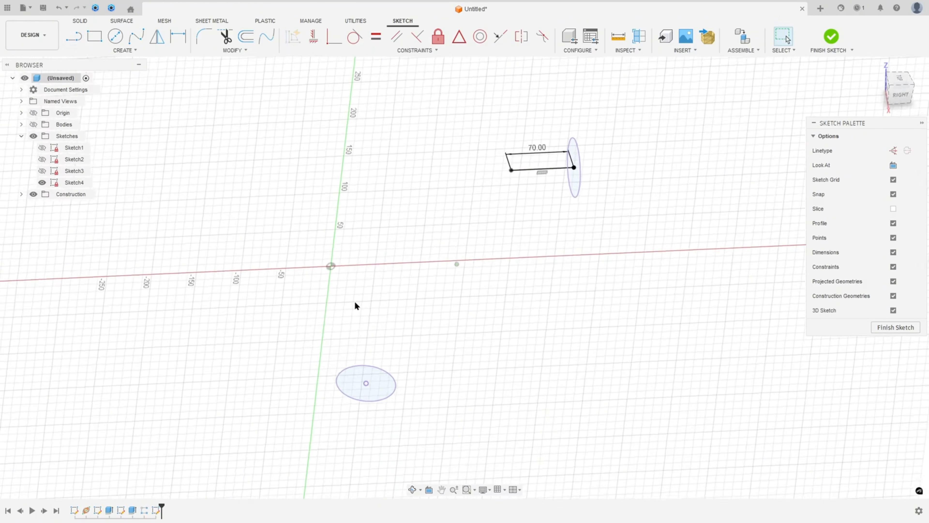
Step: Draw a 130 mm vertical line upward from the center of the inlet flange bore
key("l")
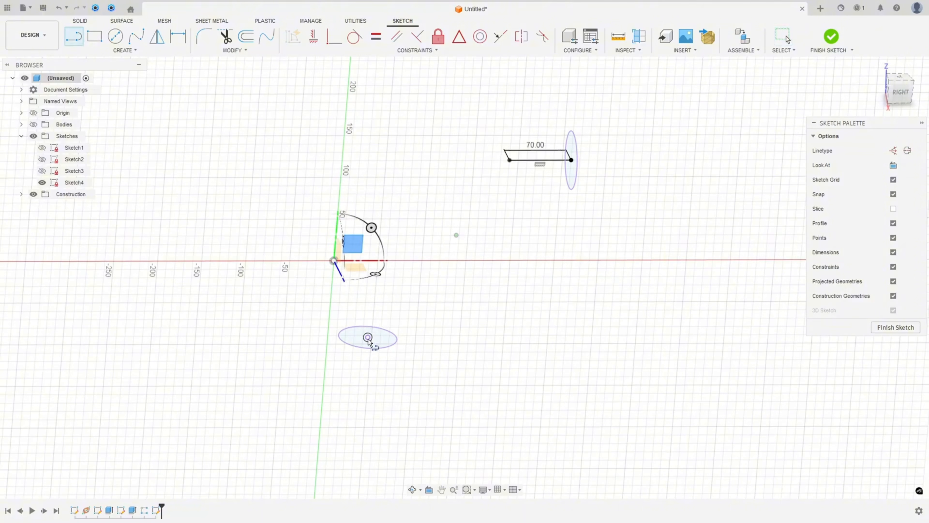
middle_click_drag(369, 338, 390, 308, "shift")
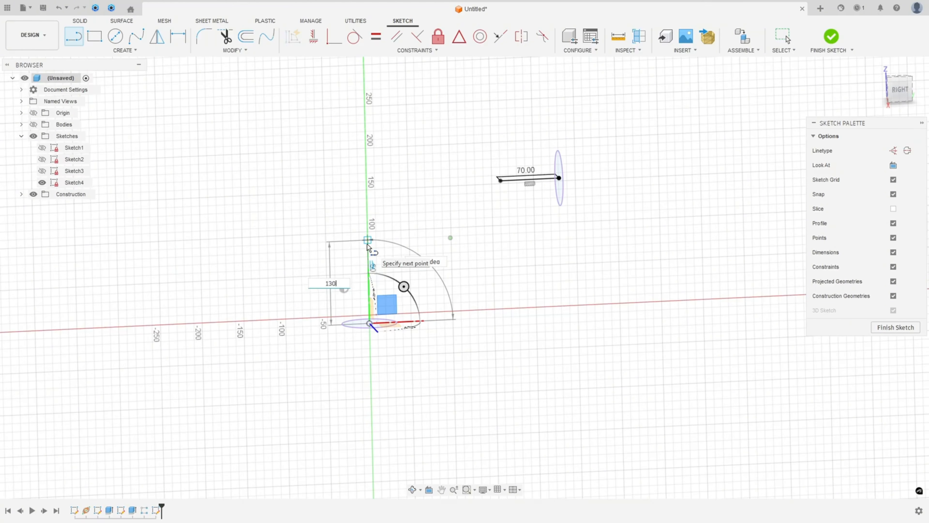
key("Return")
key("Escape")
Step: Connect the top end of the 130 mm line to the free end of the 70 mm line with a straight line
middle_click_drag(367, 245, 176, 135, "shift")
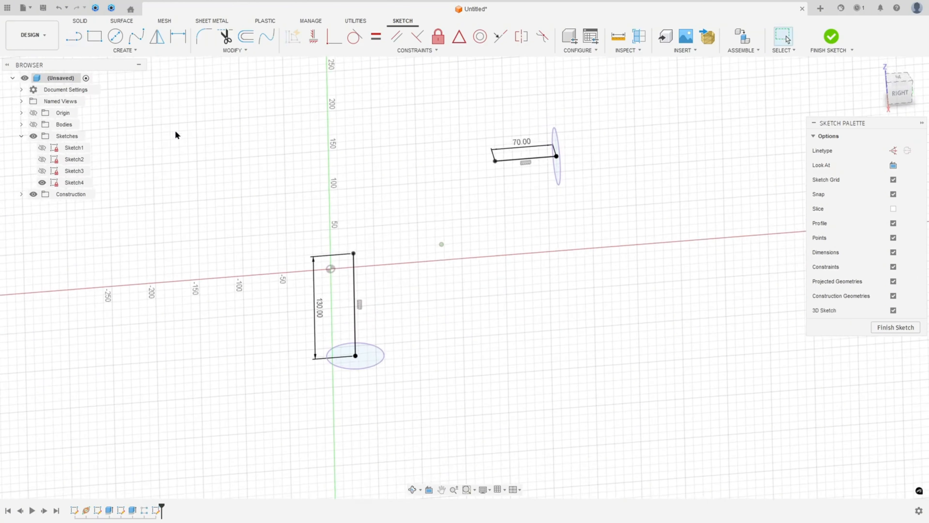
left_click(76, 40)
left_click(353, 253)
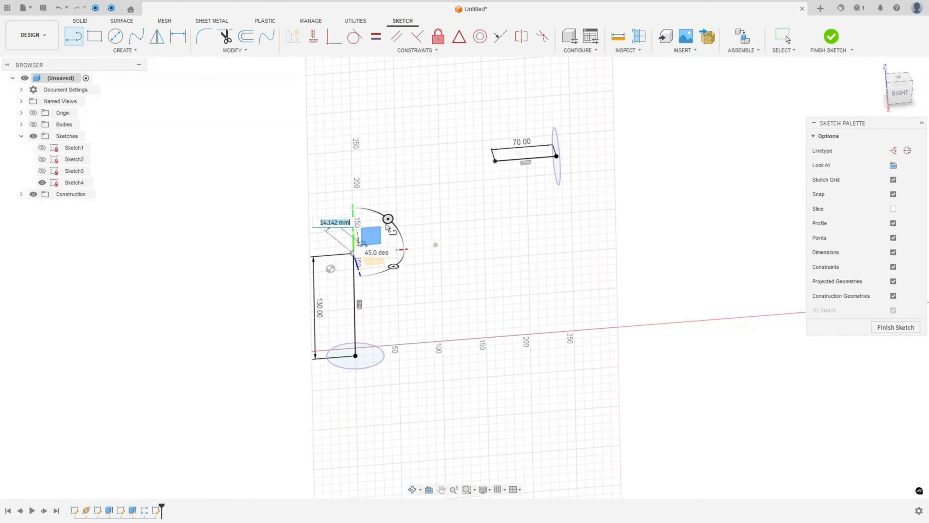
left_click(495, 161)
middle_click_drag(462, 240, 400, 257, "shift")
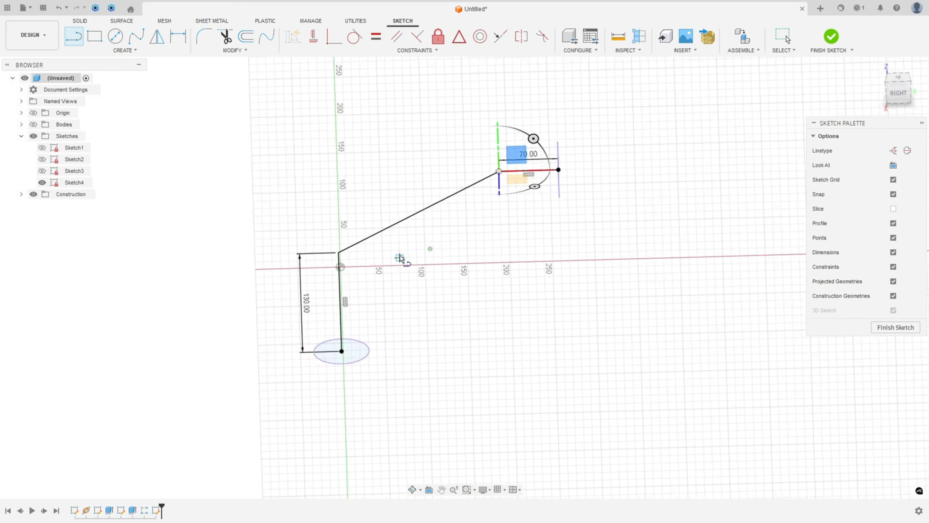
key("Escape")
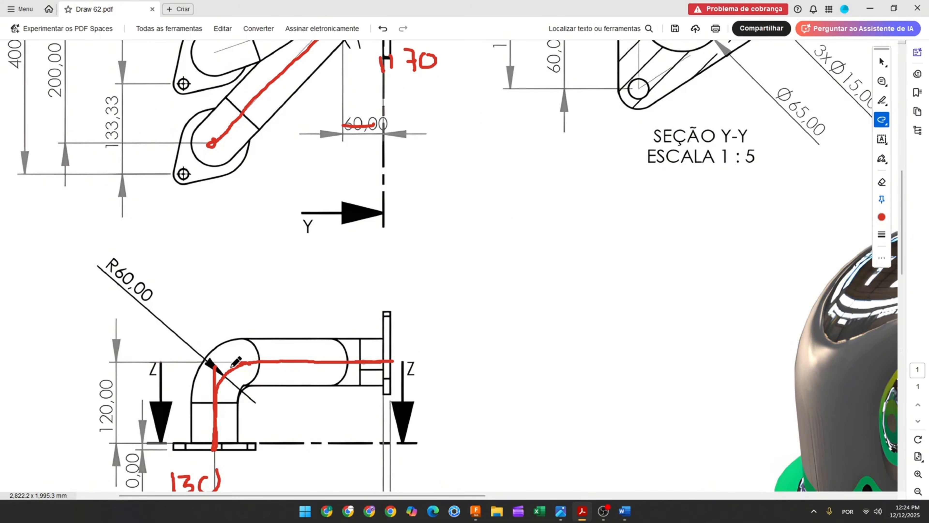
Step: In the PDF drawing, mark in red the R60 bend radius callouts in the side view and the top view
left_click_drag(108, 257, 148, 293)
scroll(259, 307, "up", 3)
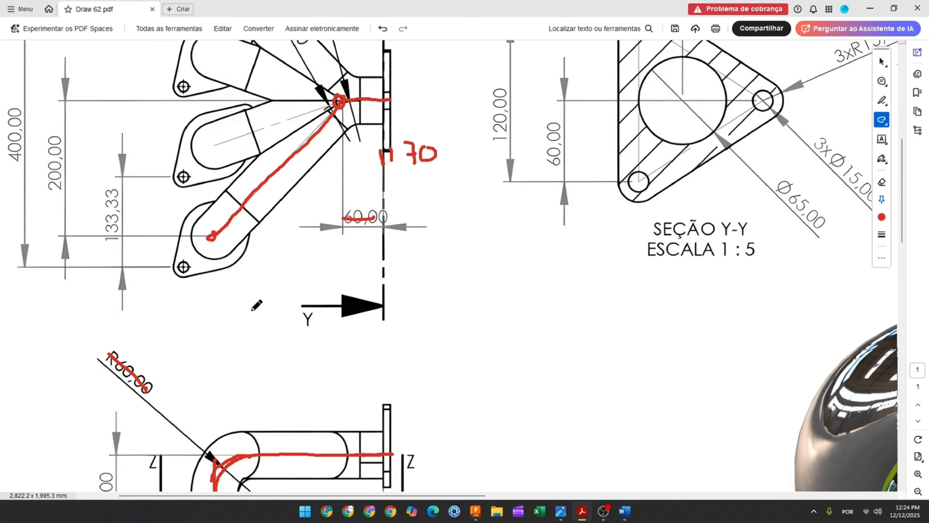
scroll(340, 148, "up", 2)
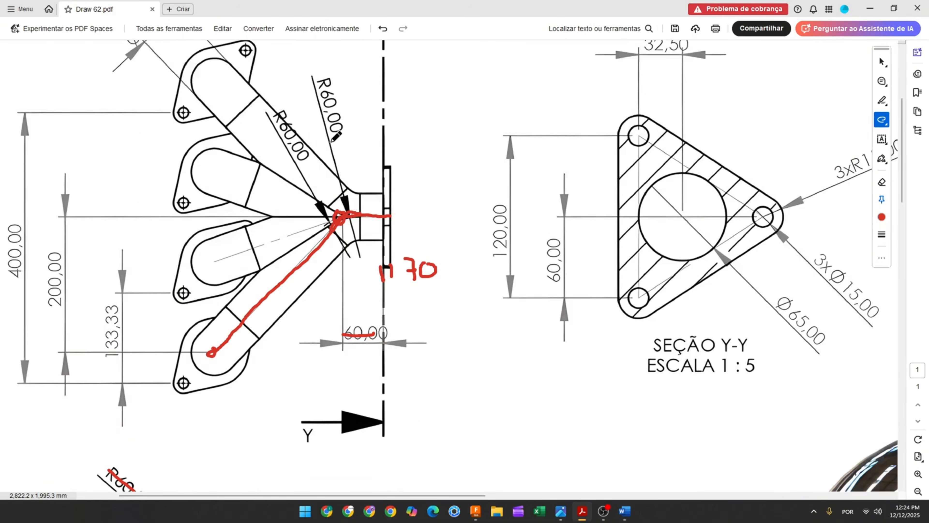
scroll(387, 274, "down", 2)
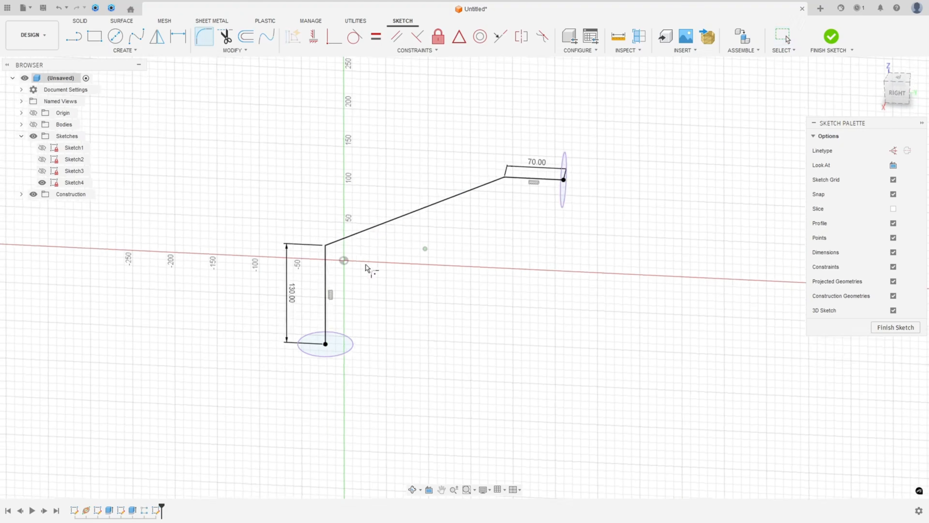
Step: In Fusion, fillet both corners of the centerline path with a 60 mm radius and finish the sketch
left_click(330, 228)
left_click(307, 249)
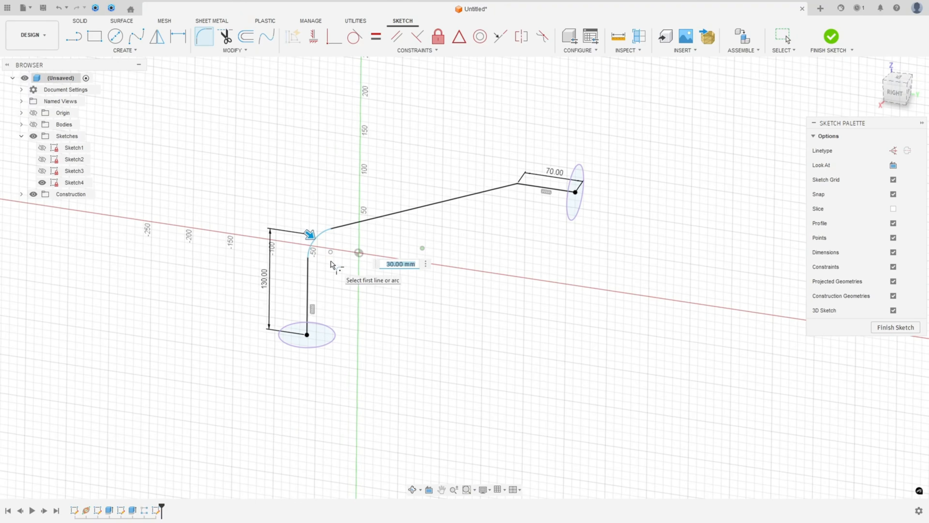
left_click(474, 206)
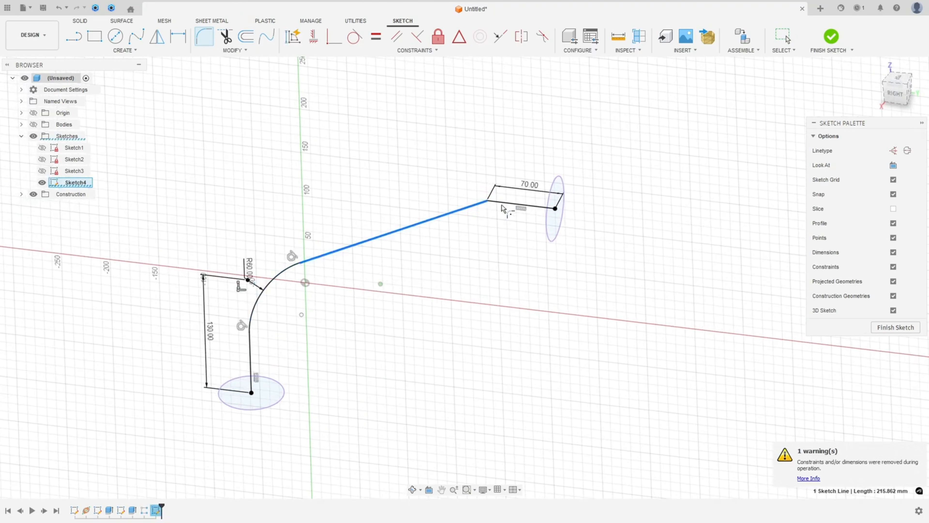
left_click(504, 203)
key("Return")
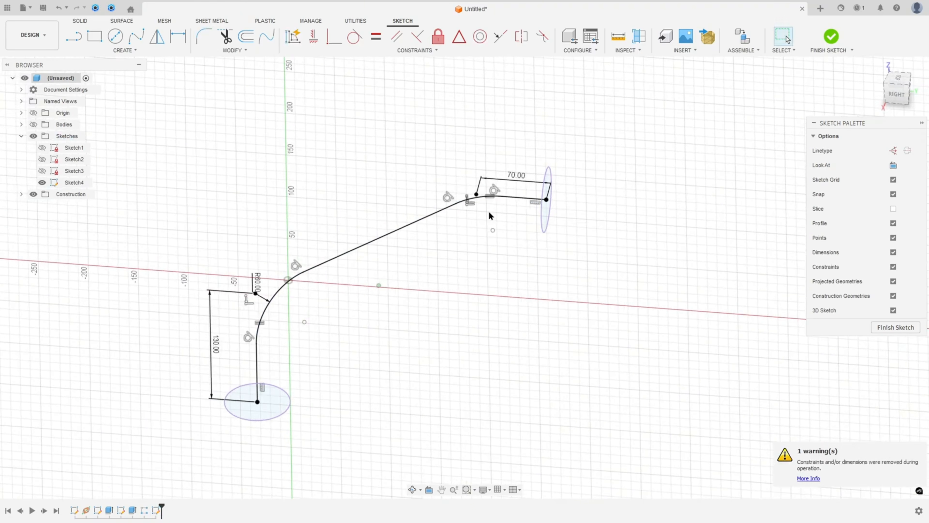
mouse_move(484, 215)
middle_mouse_down("shift")
mouse_move(445, 234)
mouse_move(455, 232)
middle_mouse_up("shift")
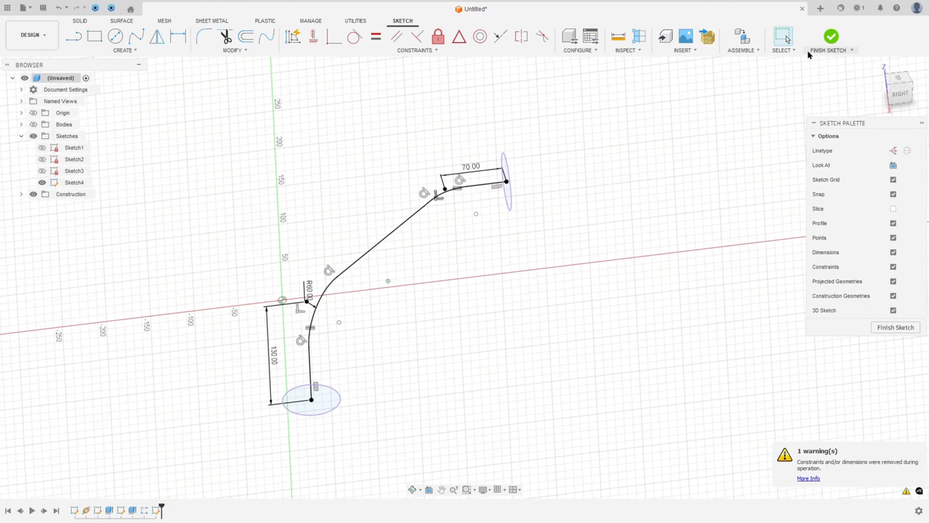
left_click(830, 37)
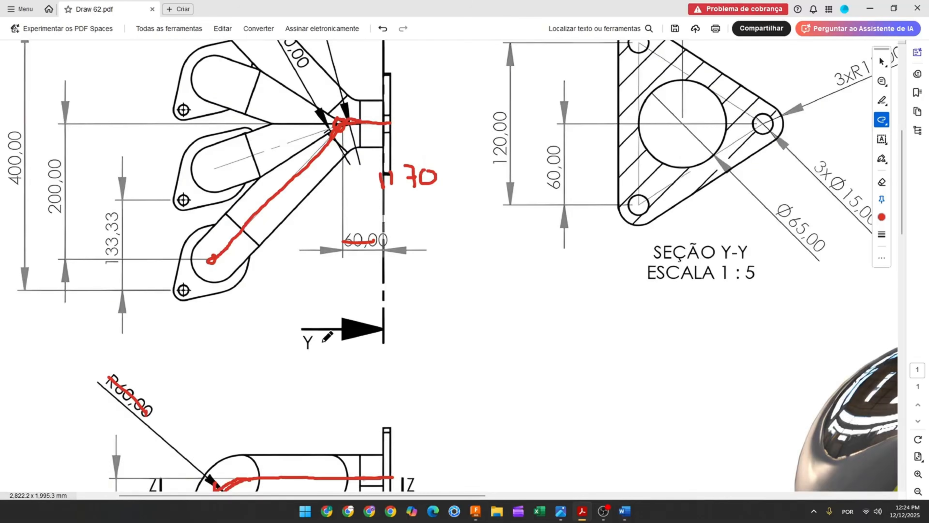
Step: Mark the Ø65 bore dimension in the PDF's Y-Y section, then in Fusion start a Pipe along the whole centerline chain
scroll(432, 366, "up", 4)
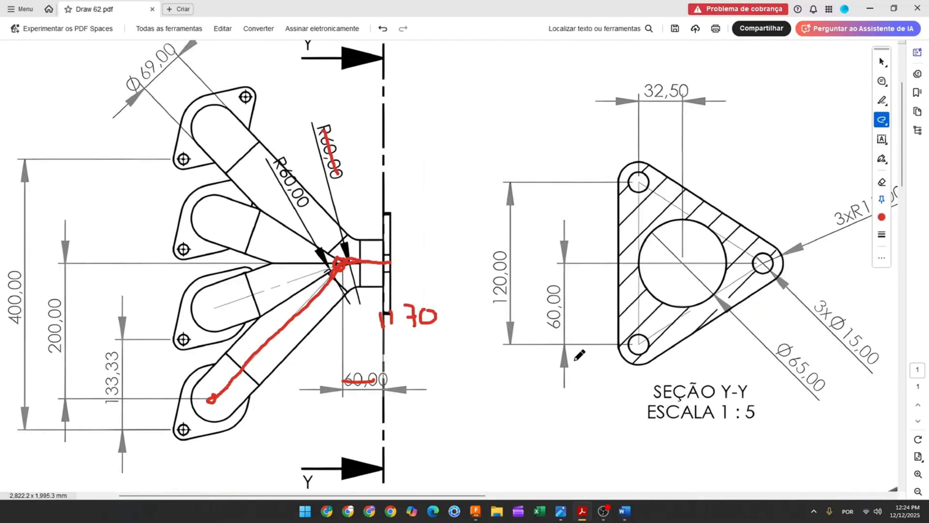
left_click_drag(776, 343, 825, 387)
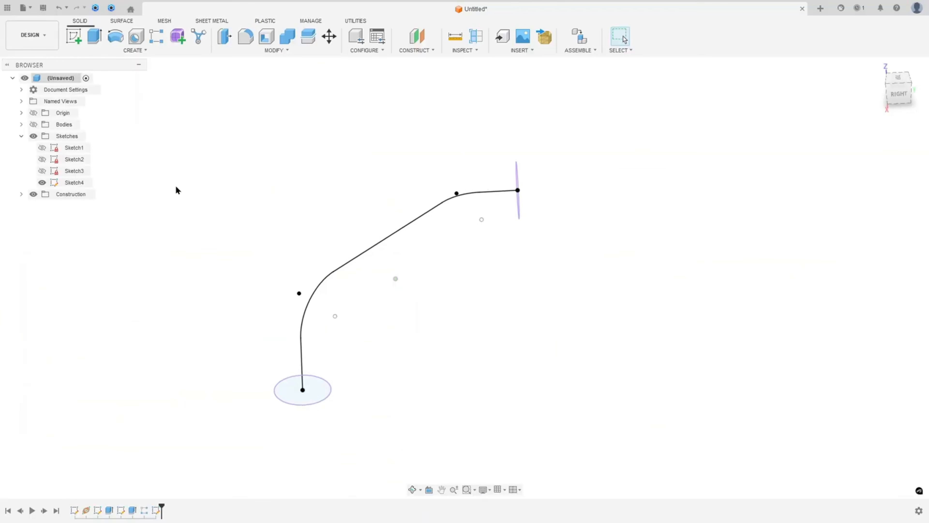
left_click(135, 51)
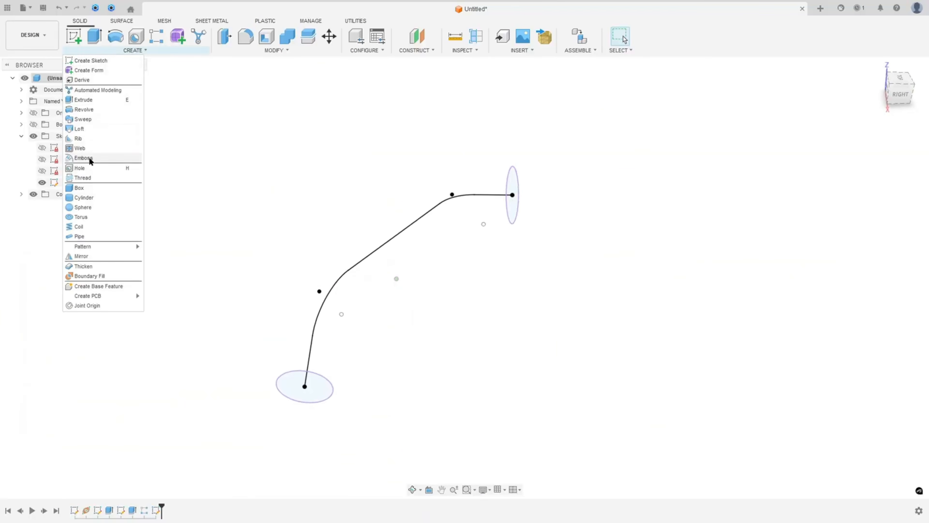
left_click(91, 238)
left_click(310, 350)
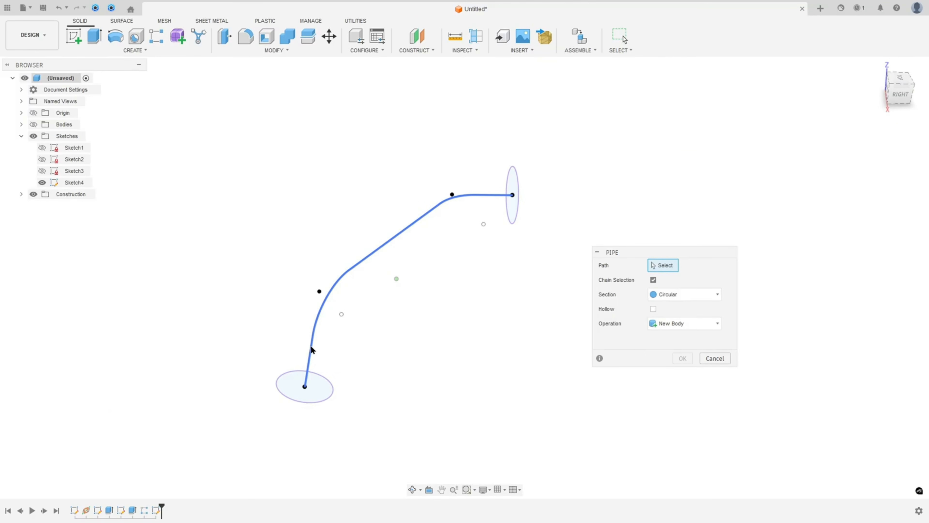
Step: Show the bodies and create the circular pipe with a section size of 65 mm as a new body
left_click(33, 125)
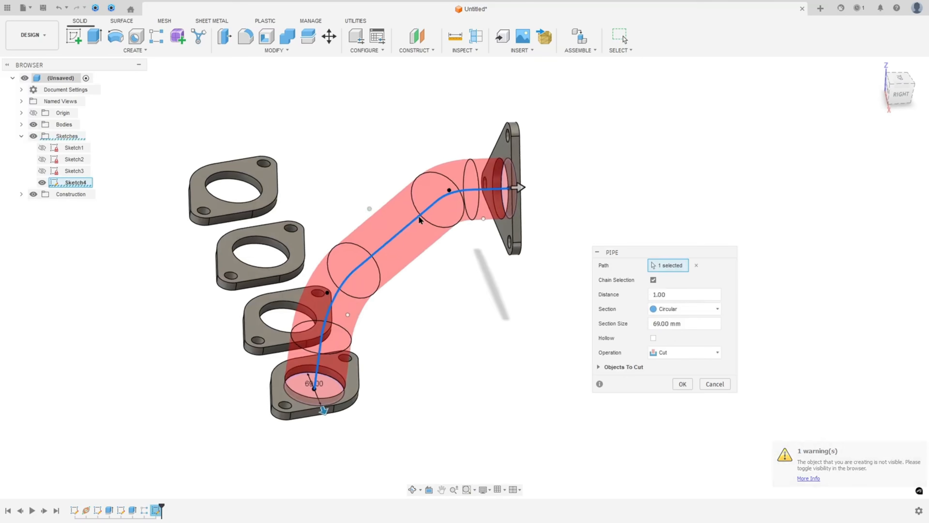
left_click_drag(688, 323, 647, 325)
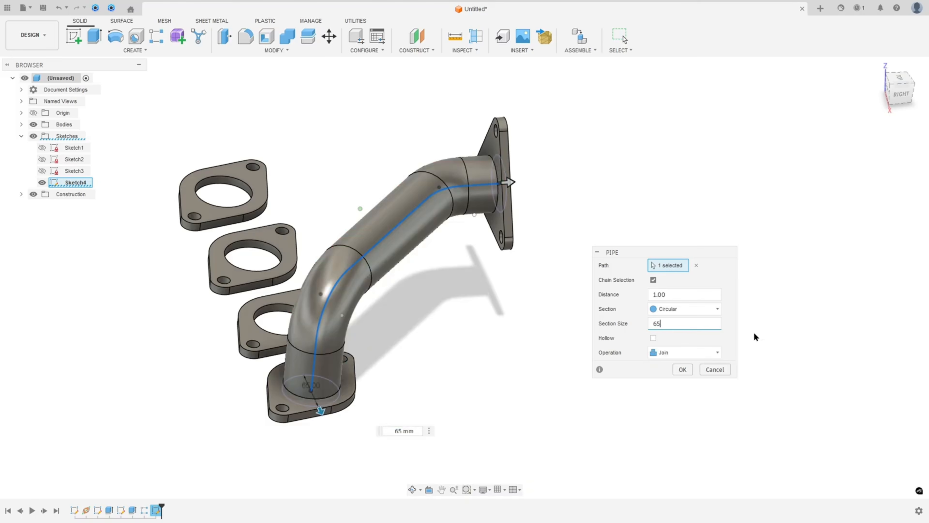
left_click(675, 357)
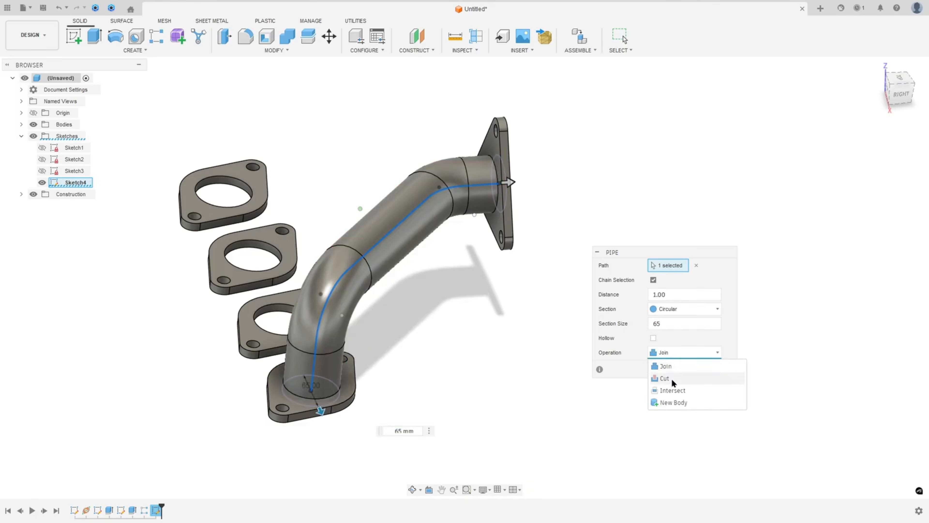
left_click(682, 406)
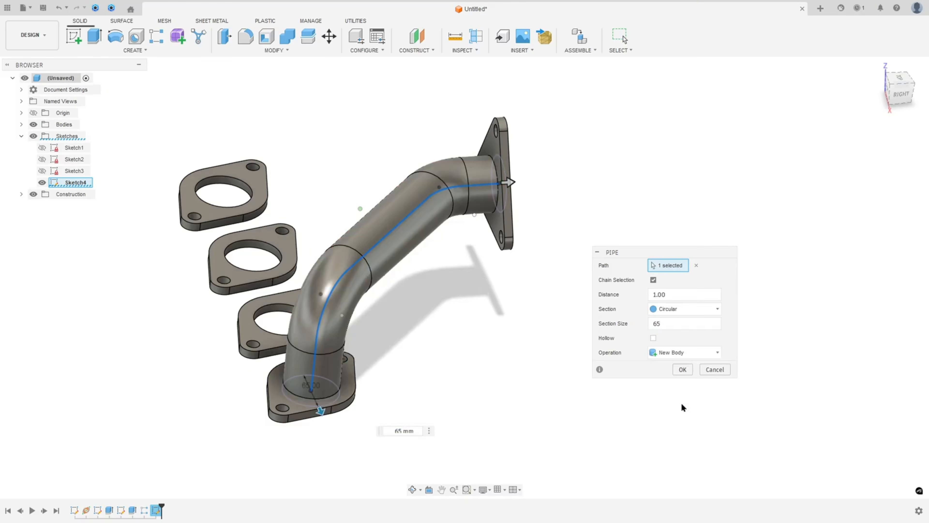
left_click(680, 371)
mouse_move(570, 332)
middle_mouse_down("shift")
mouse_move(615, 324)
mouse_move(527, 311)
middle_mouse_up("shift")
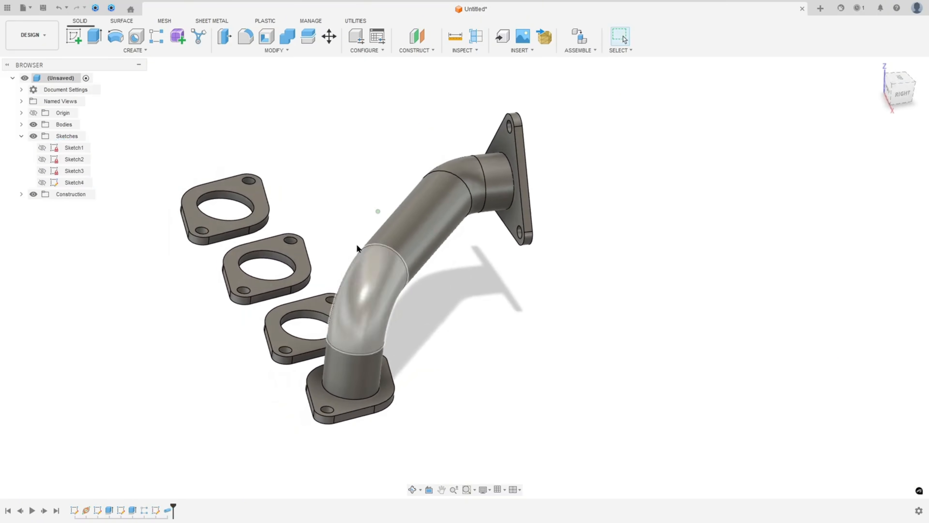
Step: Start a sketch on the YZ plane and include the bore edge of the inlet flange beside the first pipe as 3D geometry
left_click(74, 36)
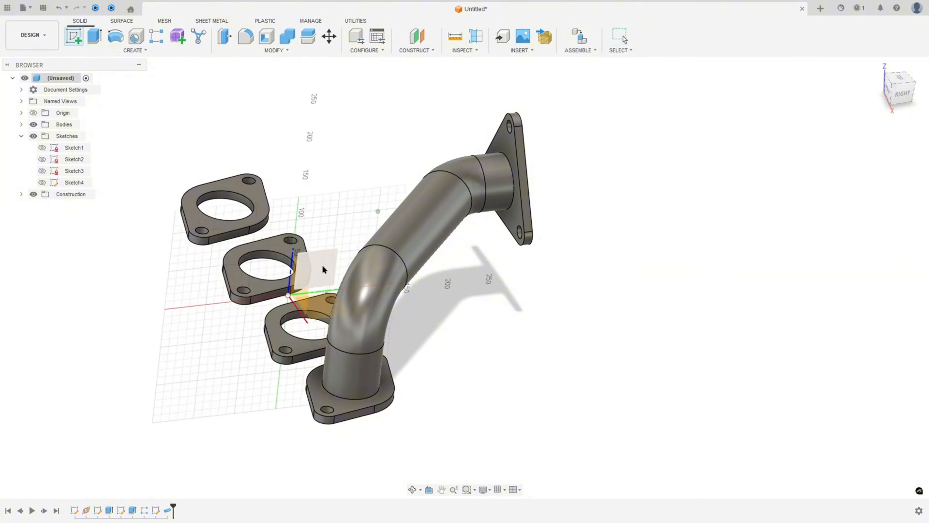
left_click(311, 271)
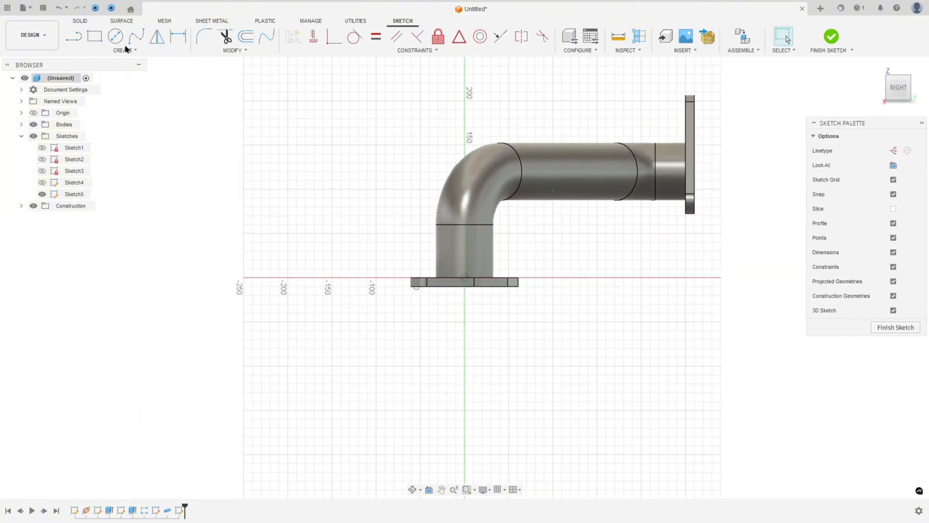
left_click(125, 50)
mouse_move(138, 199)
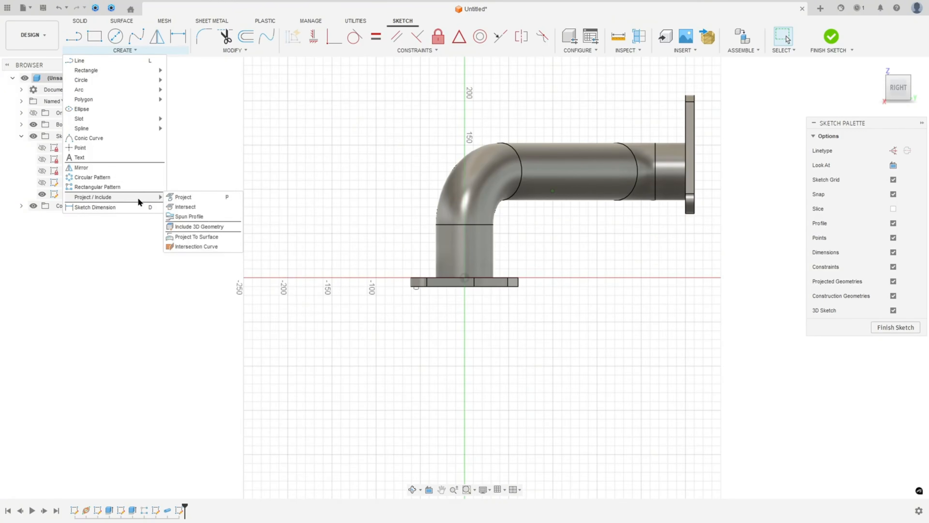
left_click(210, 226)
middle_click_drag(308, 209, 442, 256, "shift")
scroll(501, 323, "up", 5)
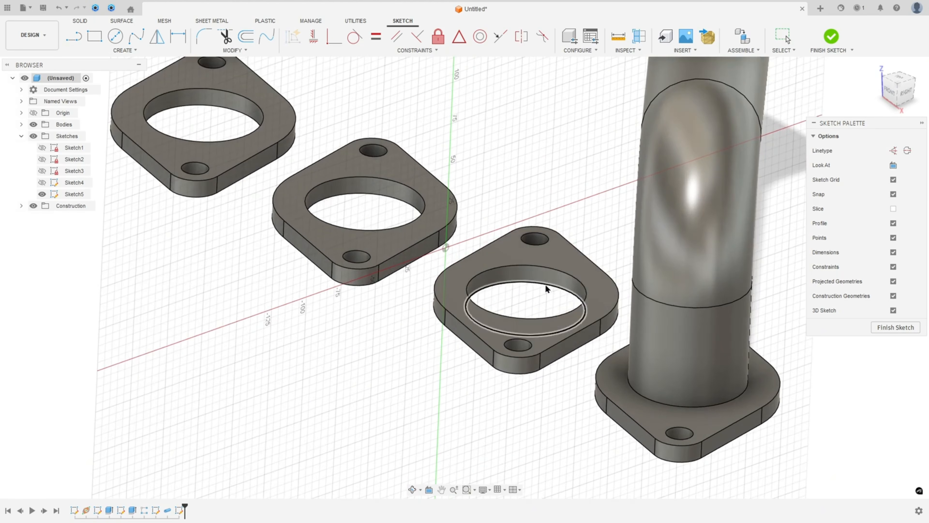
left_click(545, 284)
Step: Include the bore edge of the triangular outlet flange in the same sketch as 3D geometry
scroll(704, 244, "down", 5)
middle_click_drag(704, 244, 694, 121, "shift")
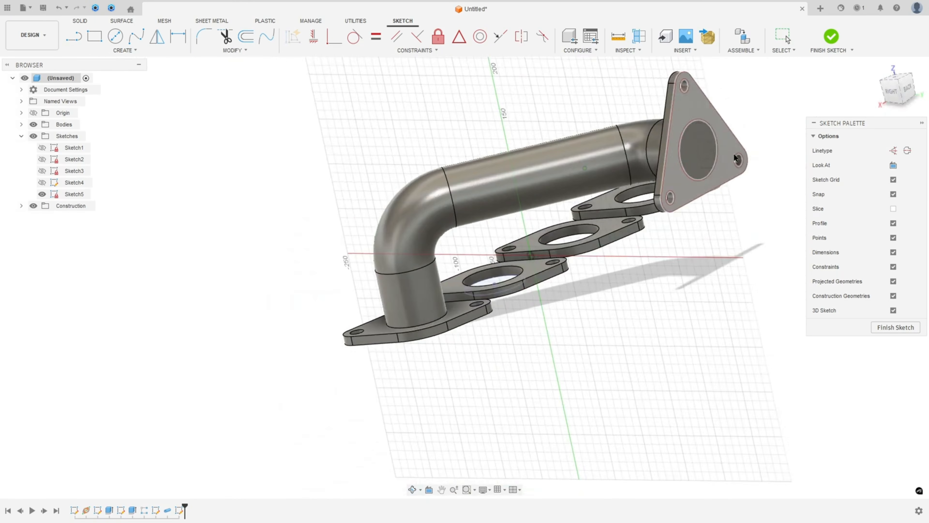
scroll(694, 117, "up", 5)
scroll(518, 380, "down", 5)
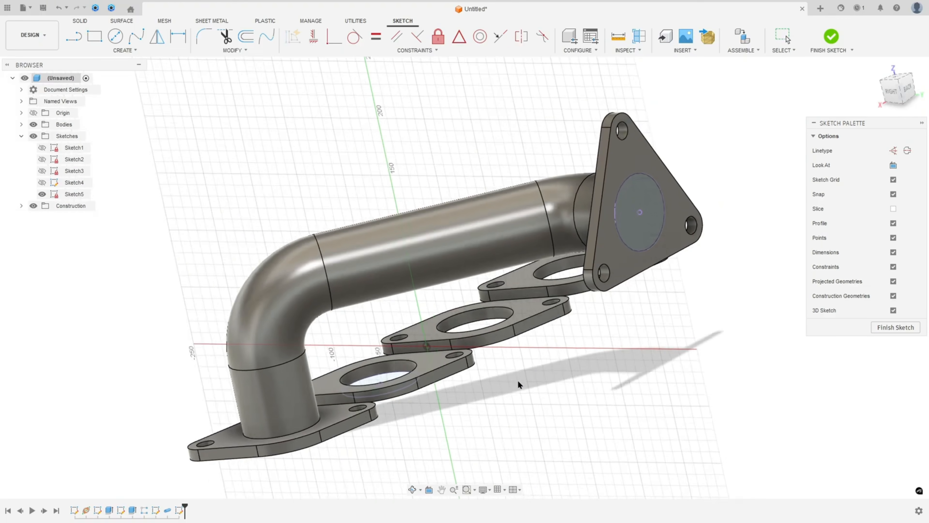
middle_click_drag(517, 379, 530, 397, "shift")
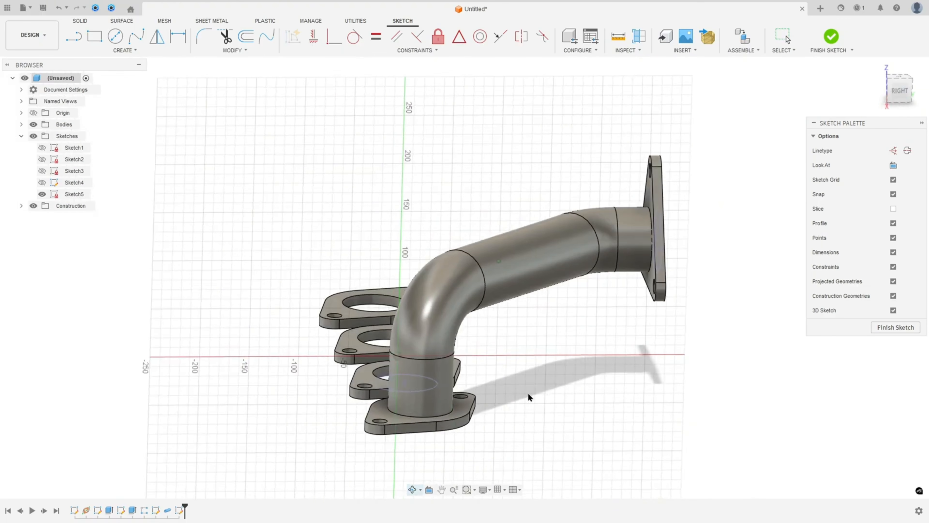
Step: Hide the bodies and draw a 70 mm line from the outlet circle's center, perpendicular to the flange towards the inlet side
left_click(33, 124)
mouse_move(274, 240)
middle_mouse_down("shift")
mouse_move(290, 233)
mouse_move(279, 244)
middle_mouse_up("shift")
left_click(73, 36)
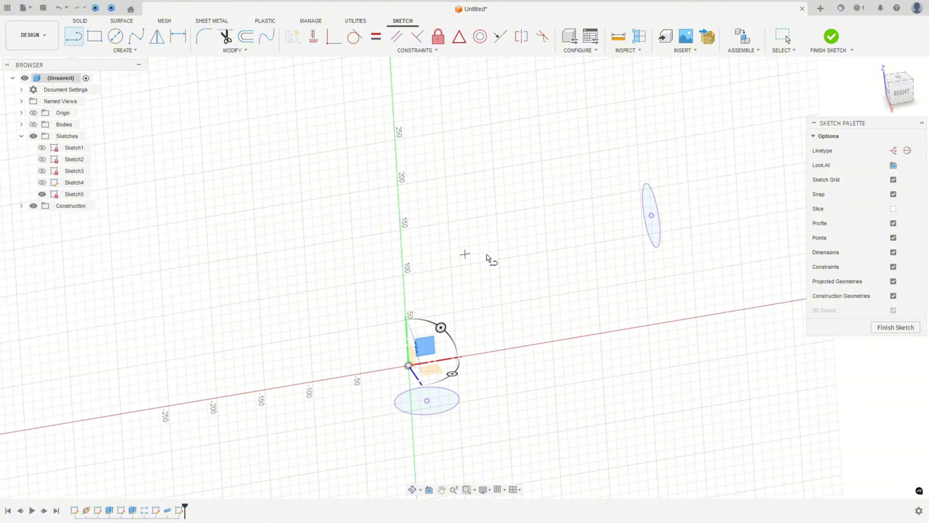
left_click(651, 215)
middle_click_drag(655, 220, 670, 256, "shift")
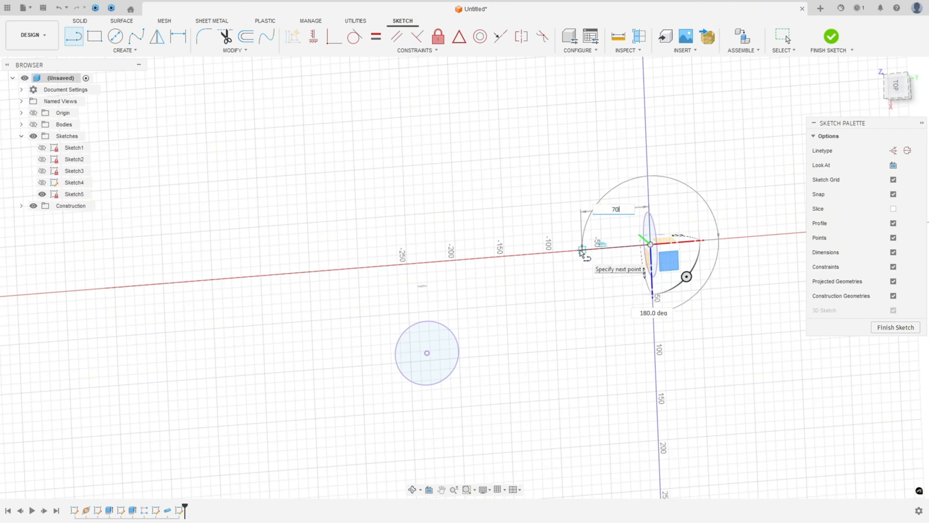
key("Return")
Step: Draw a 130 mm vertical line upward from the center of the inlet circle
middle_click_drag(498, 261, 475, 253, "shift")
key("l")
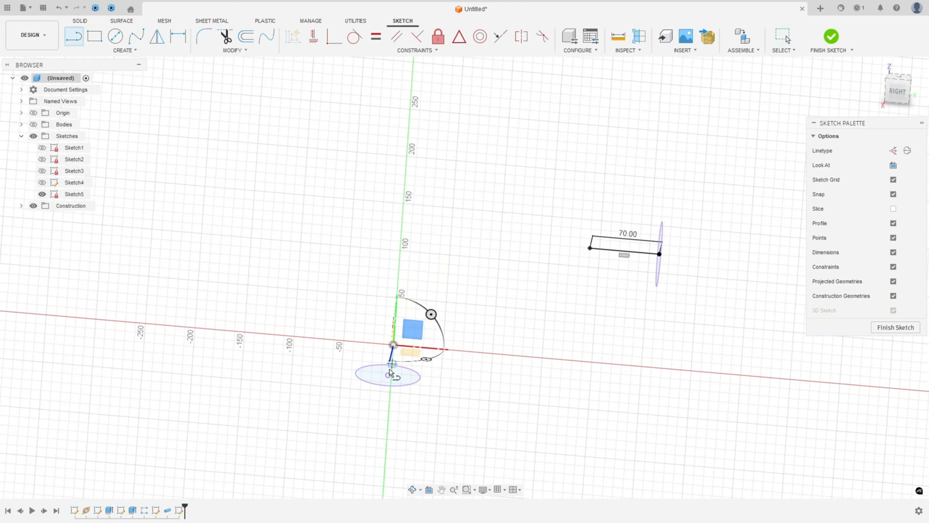
left_click(388, 374)
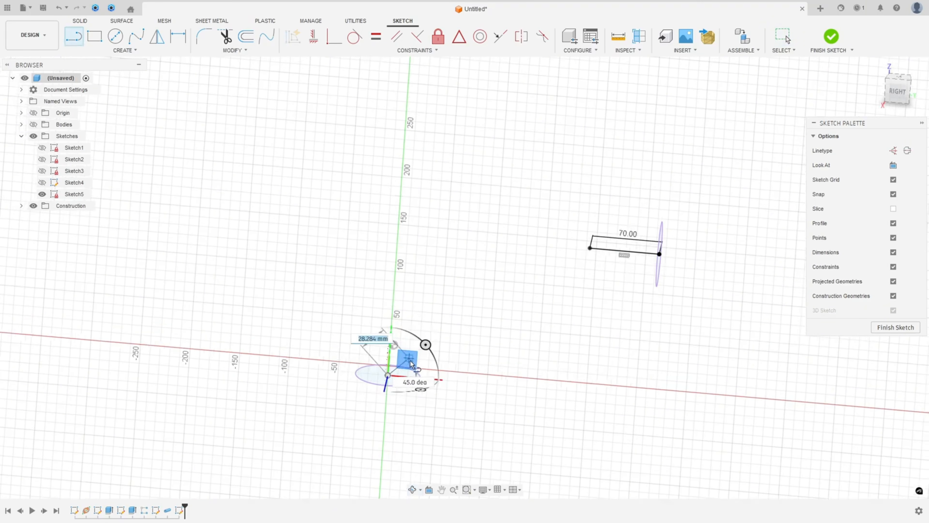
middle_click_drag(411, 342, 420, 303, "shift")
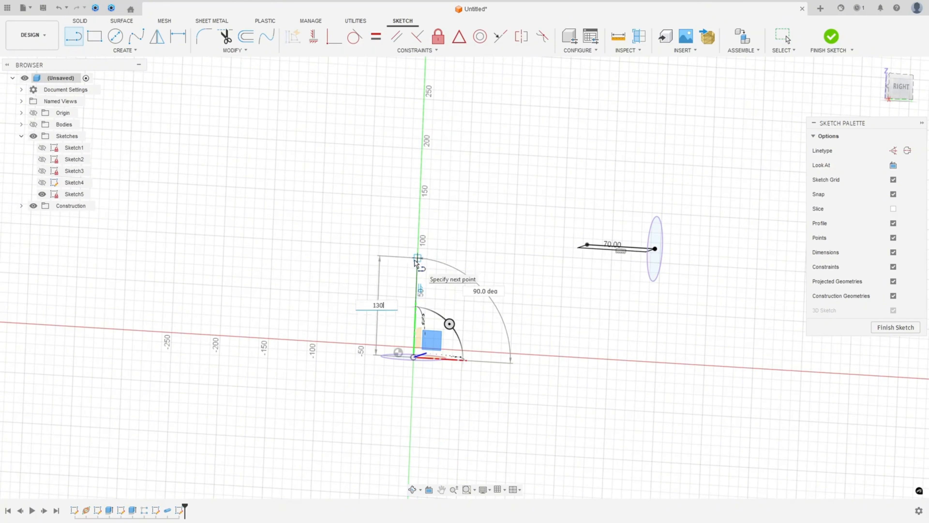
key("Return")
key("Escape")
Step: Connect the upper end of the 130 mm line to the free end of the 70 mm line with a straight line
mouse_move(376, 257)
middle_mouse_down("shift")
mouse_move(502, 209)
mouse_move(458, 231)
middle_mouse_up("shift")
key("l")
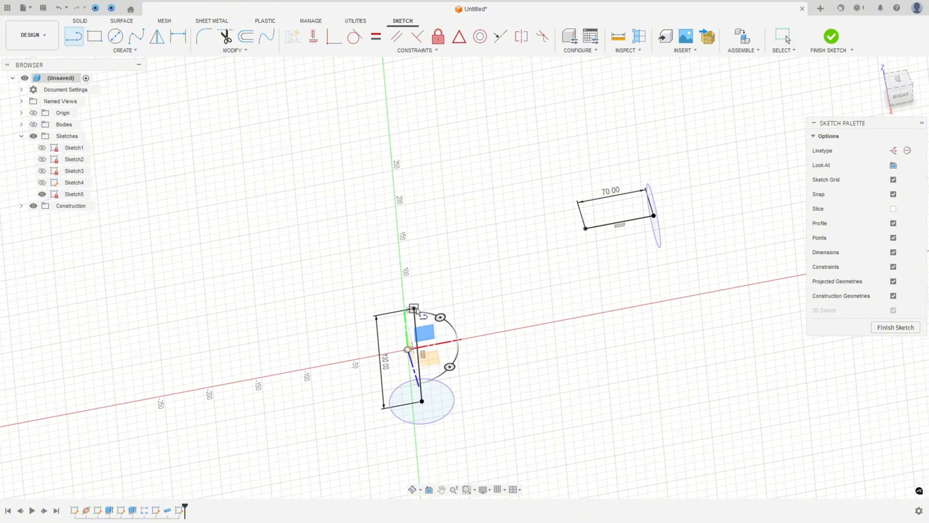
left_click(414, 309)
left_click(585, 228)
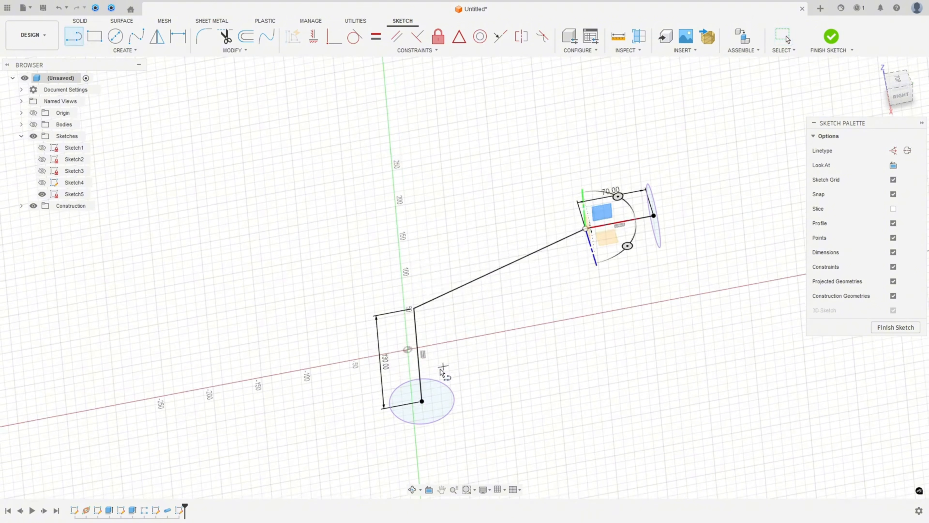
Step: Fillet both corners of the second centerline path with a 60 mm radius and finish the sketch
left_click(204, 36)
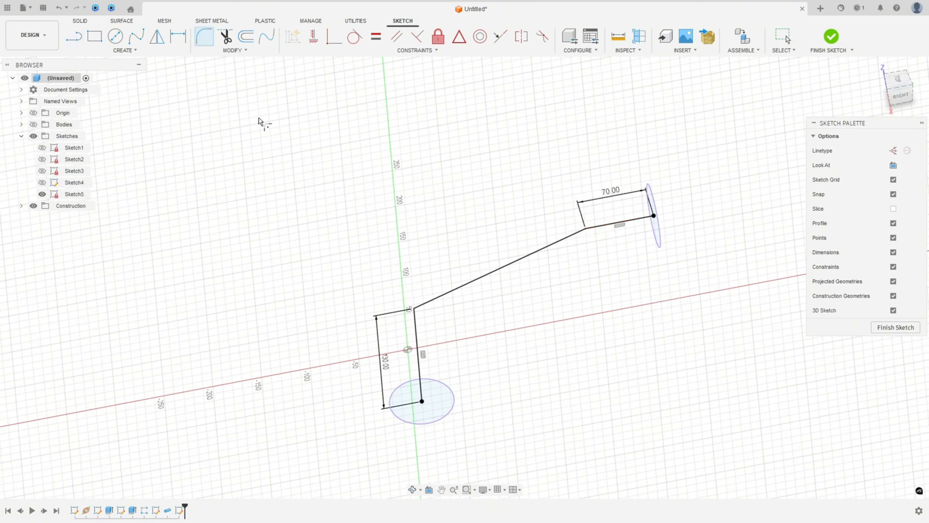
middle_click_drag(442, 335, 409, 284, "shift")
left_click(405, 275)
left_click(394, 321)
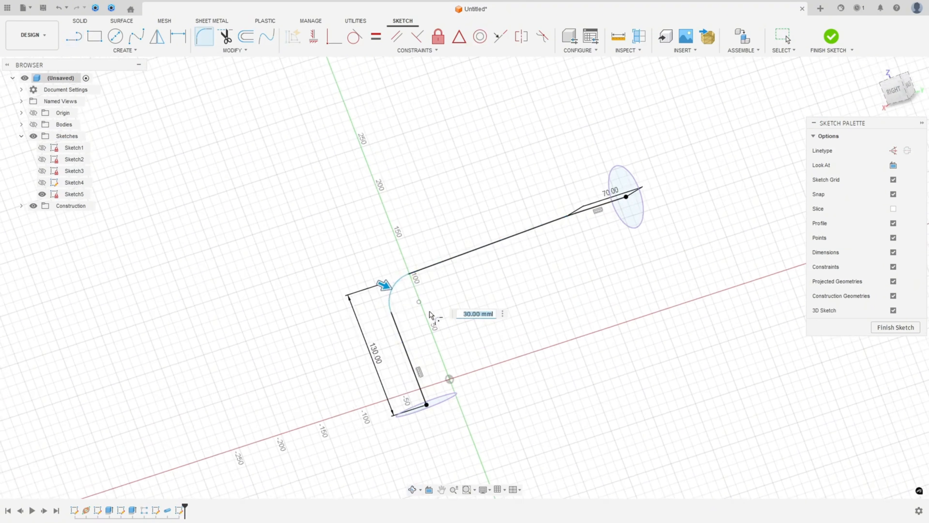
middle_click_drag(499, 261, 605, 253, "shift")
left_click(600, 239)
left_click(579, 244)
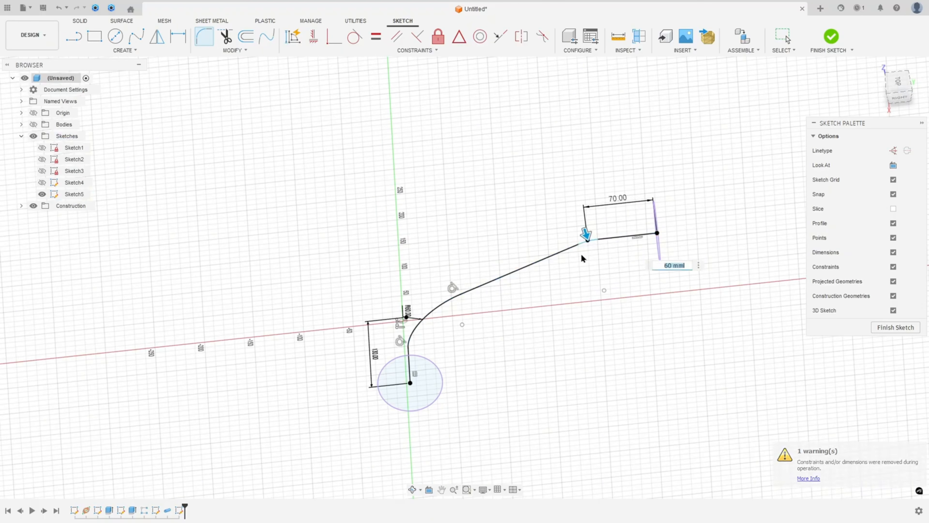
key("Return")
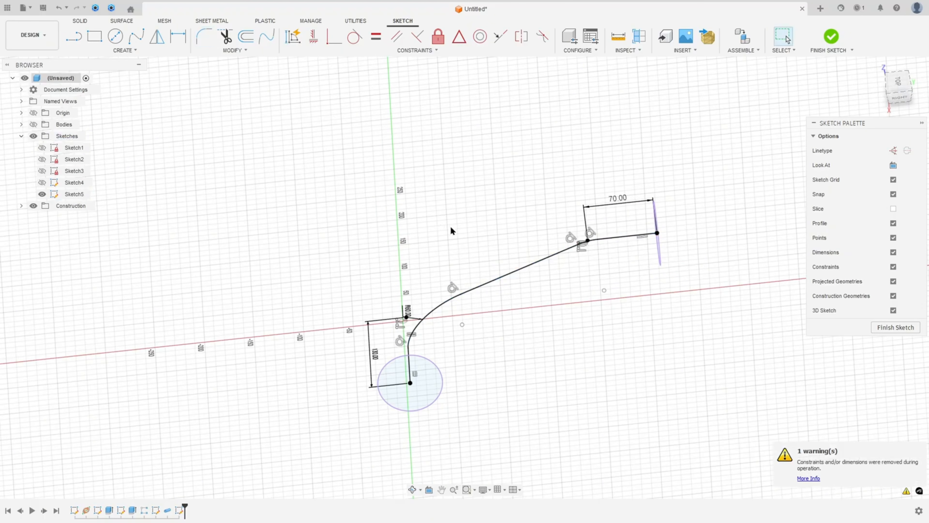
left_click(831, 38)
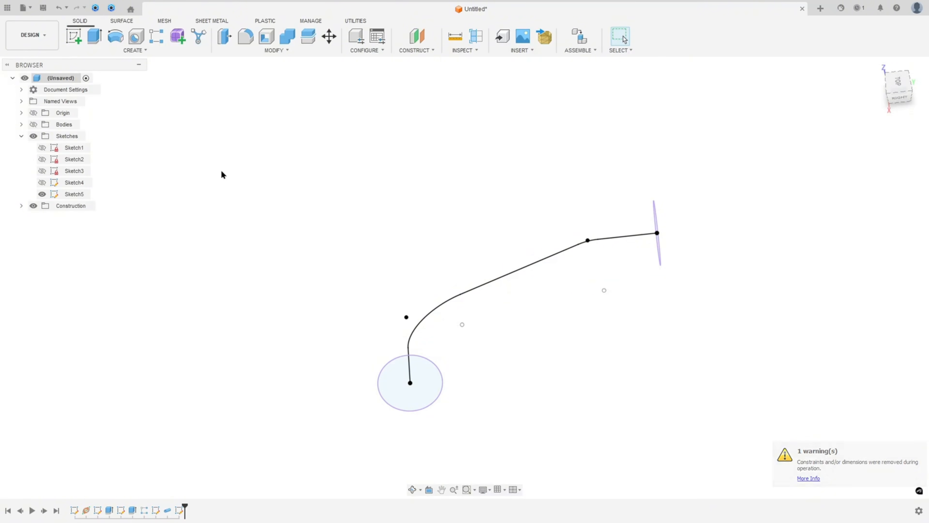
Step: Create a circular pipe with a 65 mm section along the second centerline chain as a new body, with the bodies shown again
left_click(134, 51)
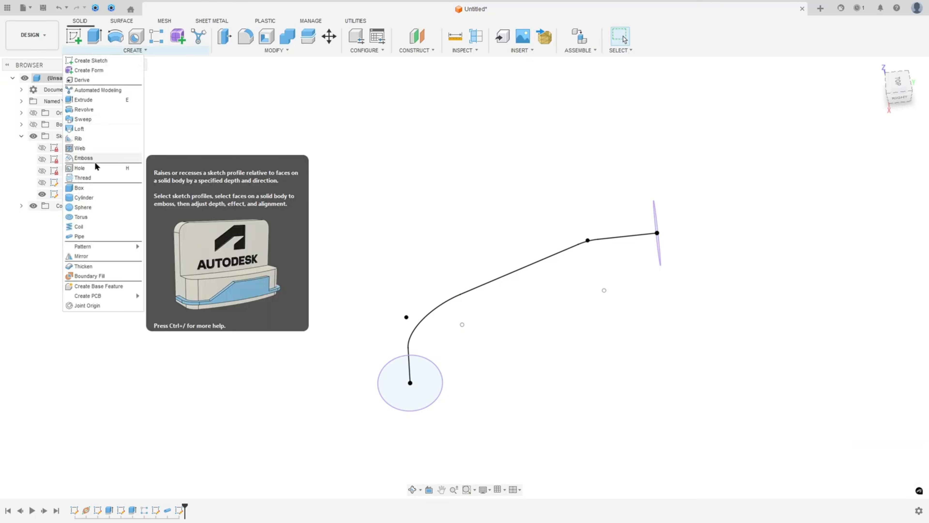
left_click(79, 237)
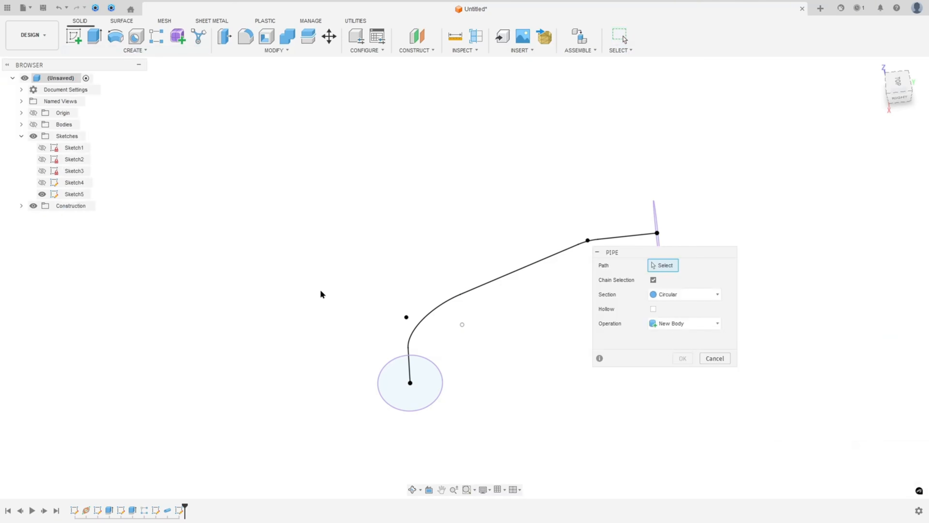
left_click(423, 325)
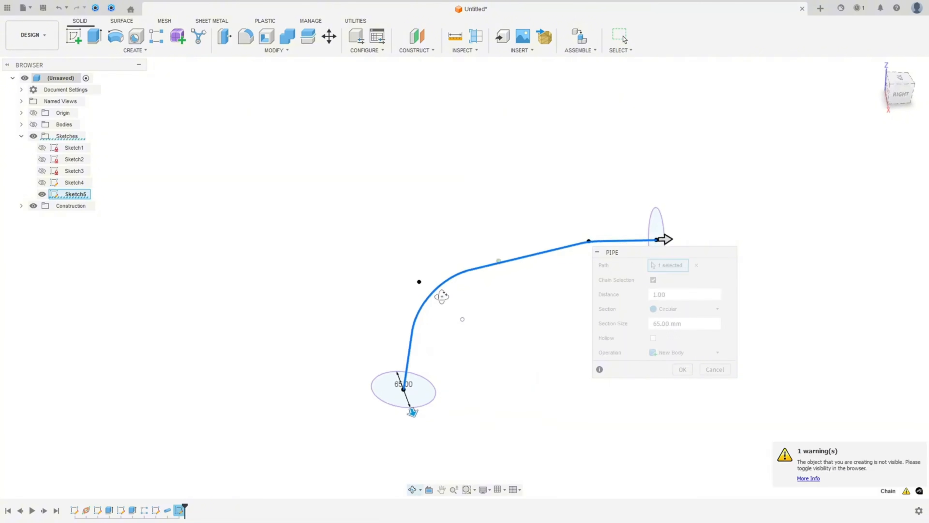
left_click(22, 124)
left_click(33, 124)
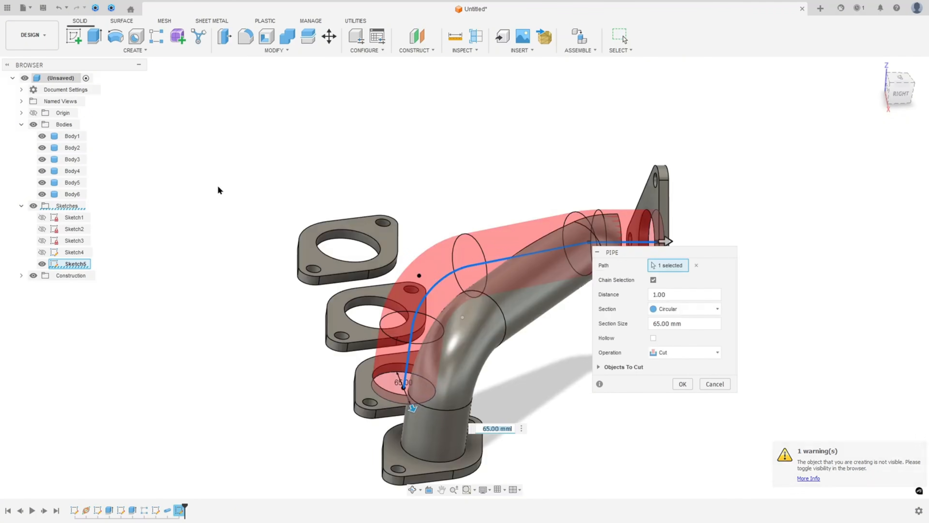
left_click(686, 354)
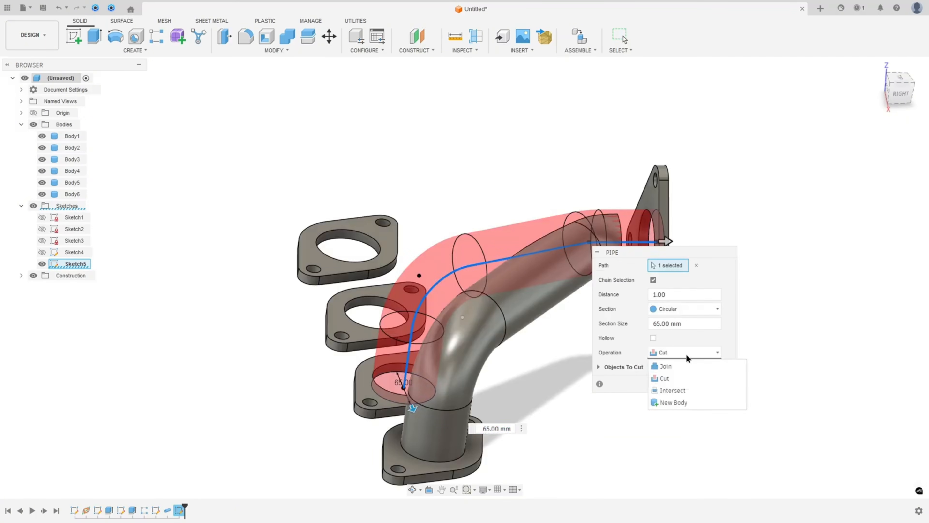
left_click(673, 402)
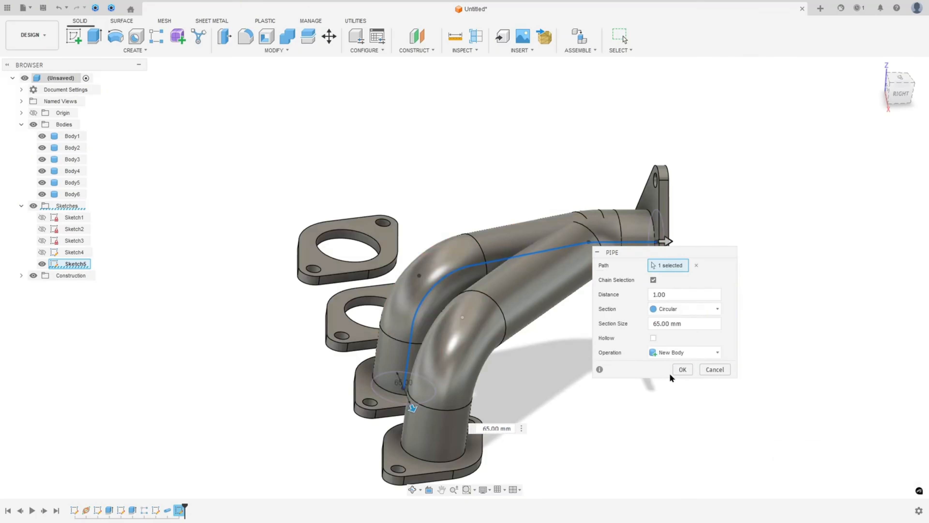
left_click(681, 369)
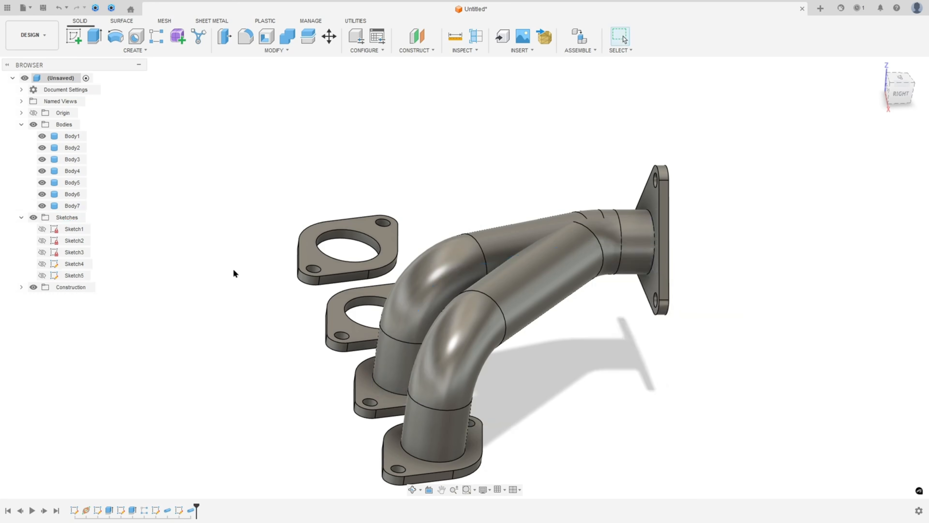
Step: Mirror both pipe bodies across the manifold's central YZ plane as new bodies, onto the two remaining inlet flanges
middle_click_drag(244, 284, 284, 289, "shift")
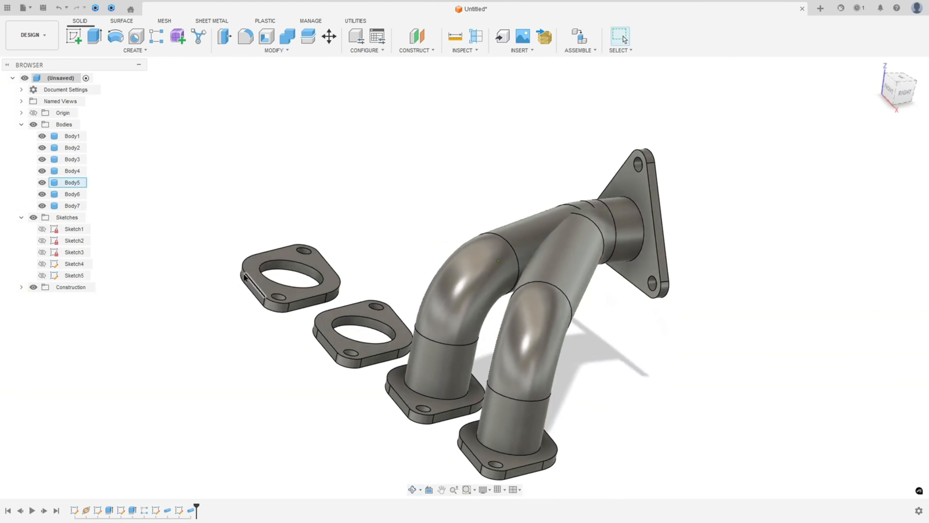
left_click(134, 51)
left_click(87, 256)
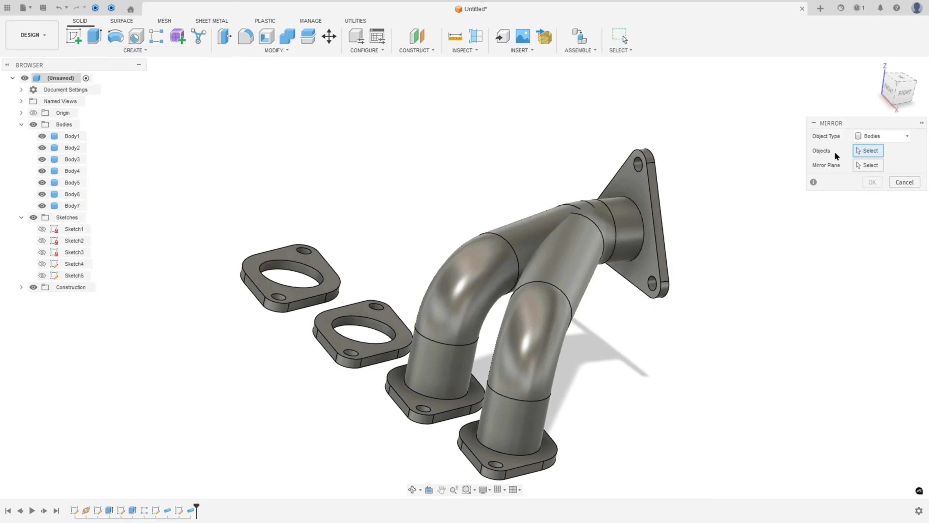
left_click(560, 269)
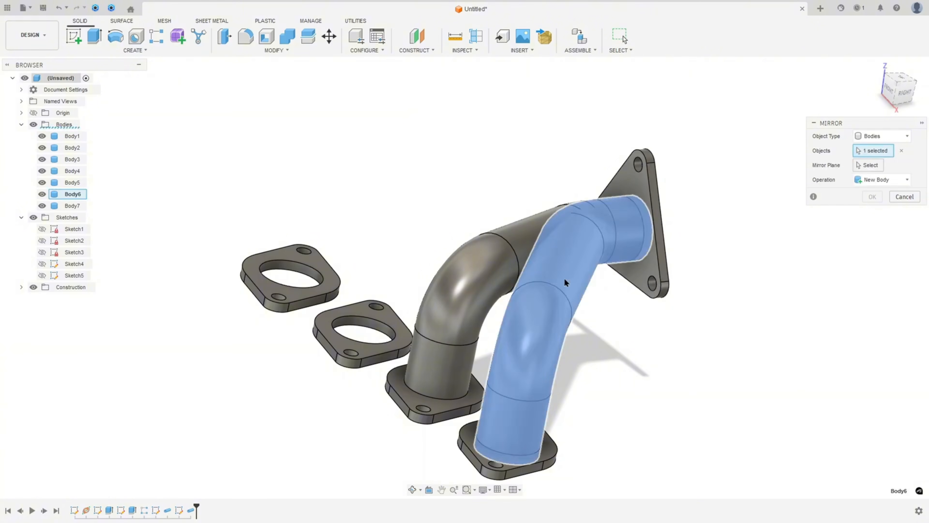
left_click(481, 271)
left_click(868, 165)
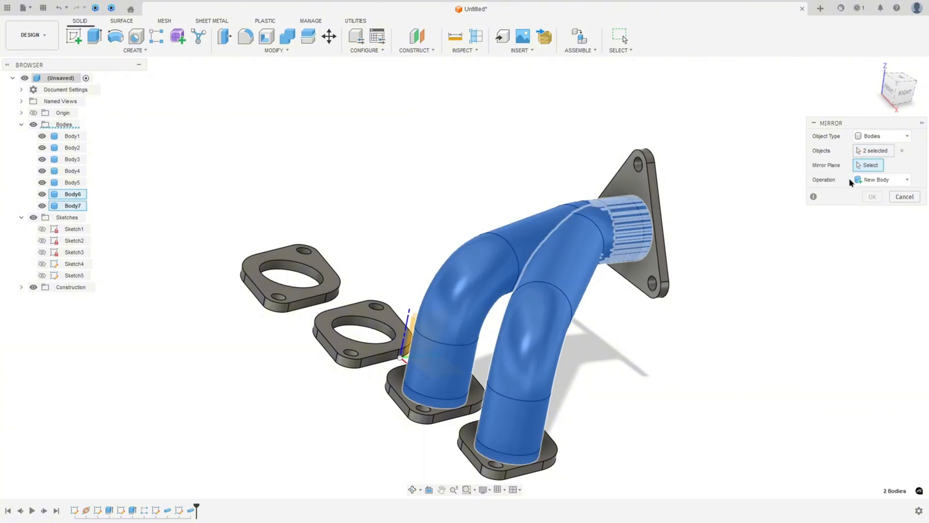
middle_click_drag(662, 339, 618, 315, "shift")
left_click(438, 319)
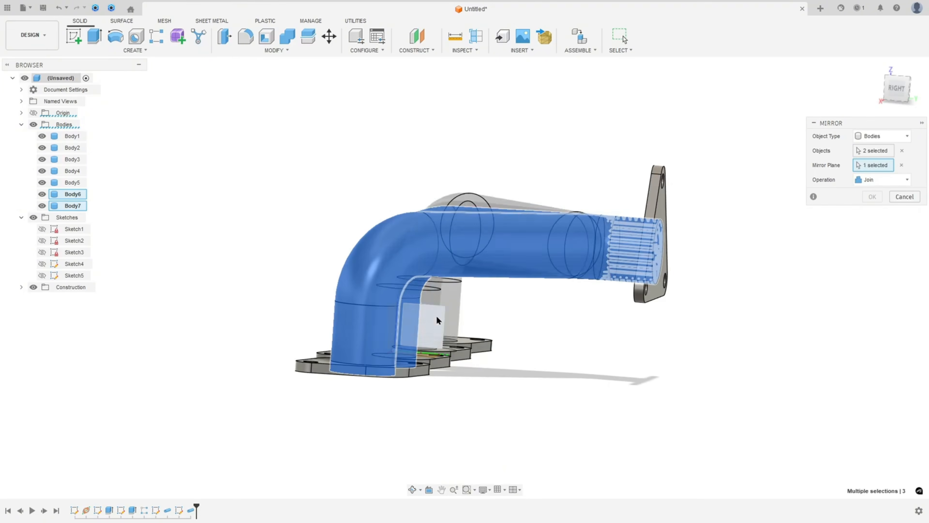
middle_click_drag(438, 319, 521, 372, "shift")
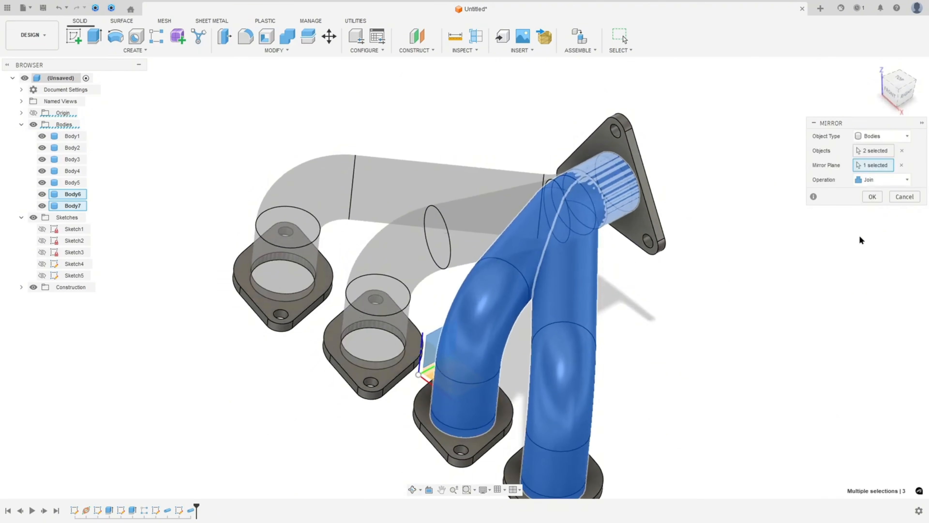
left_click(870, 180)
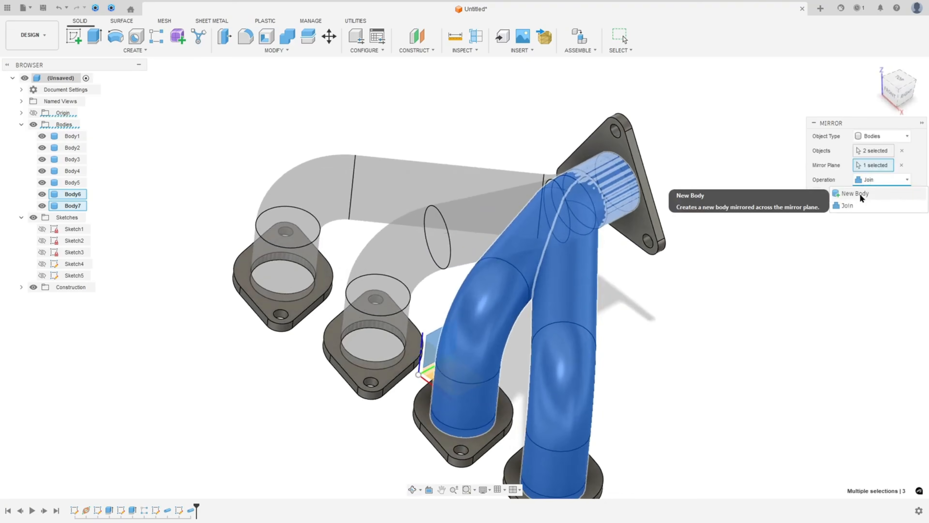
left_click(866, 192)
left_click(873, 201)
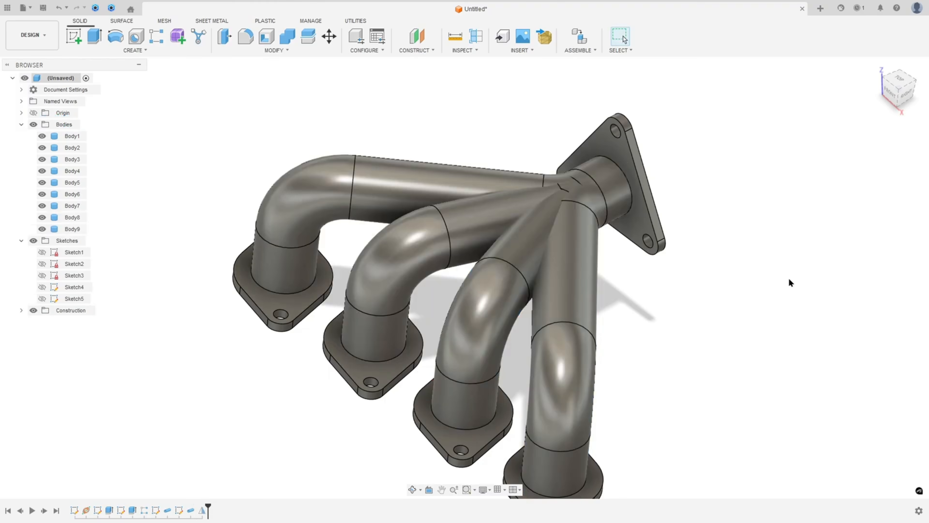
scroll(789, 282, "down", 3)
middle_click_drag(570, 266, 568, 234, "shift")
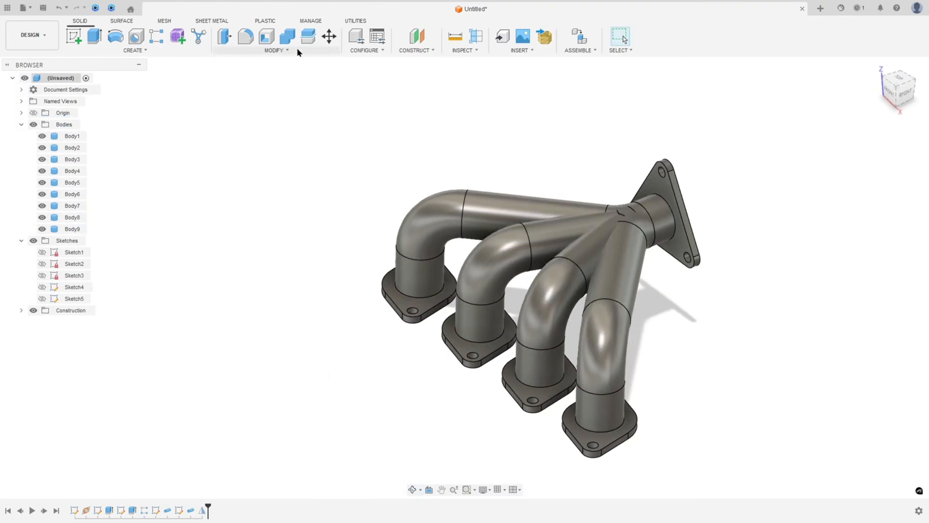
Step: Combine the four pipe bodies into a single body with the Join operation
left_click(287, 36)
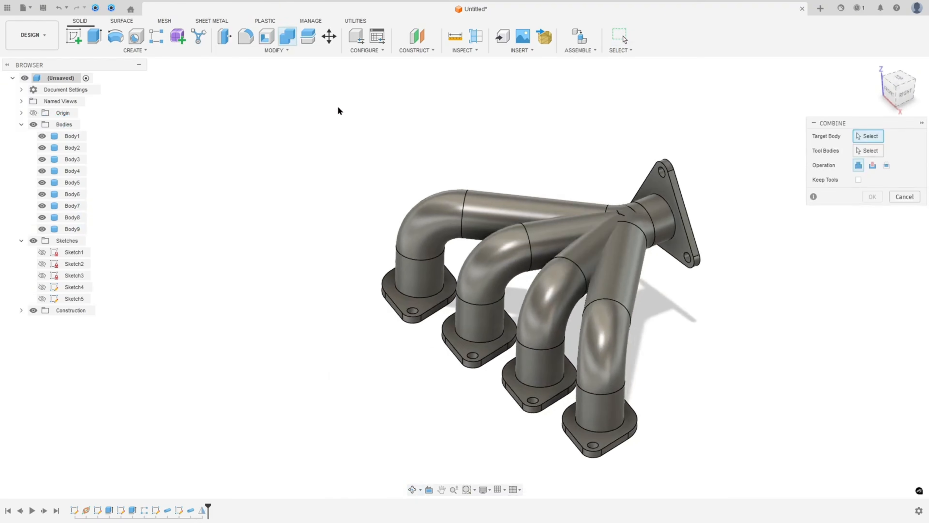
left_click(435, 212)
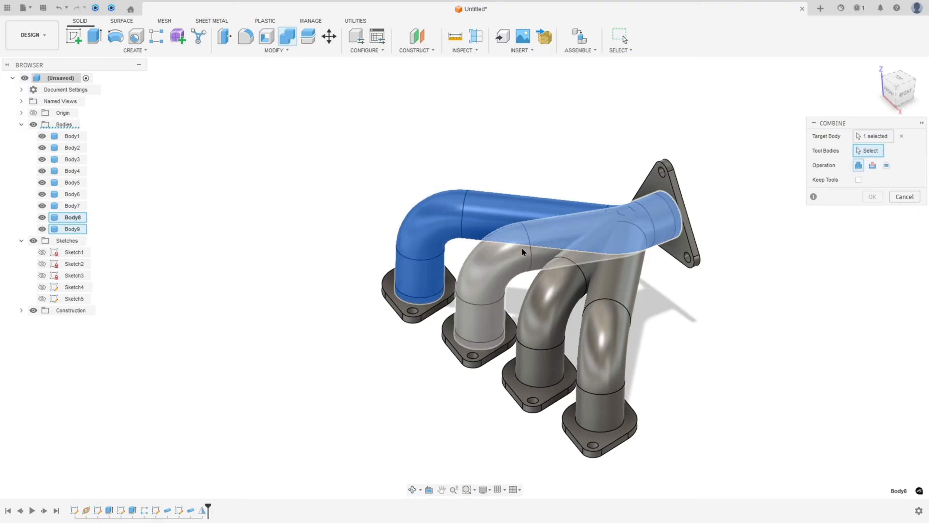
left_click(493, 276)
left_click(545, 310)
left_click(603, 325)
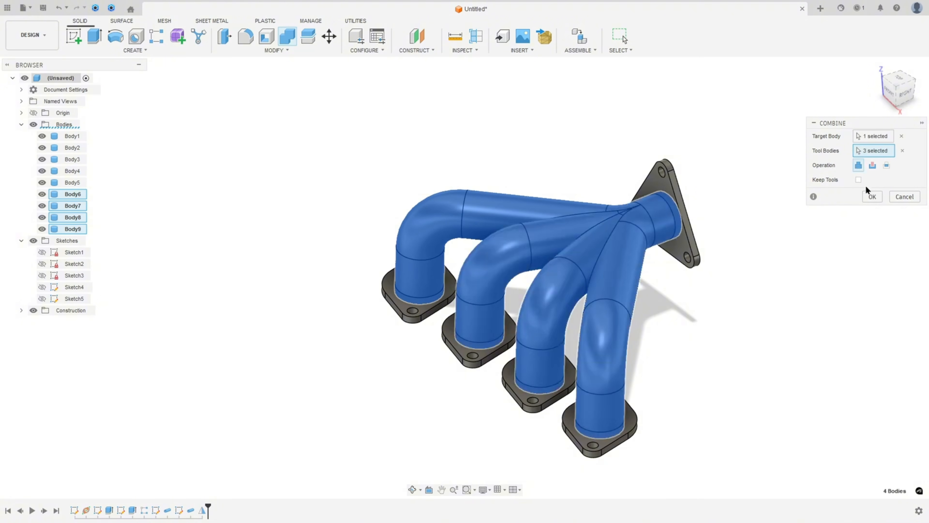
left_click(871, 199)
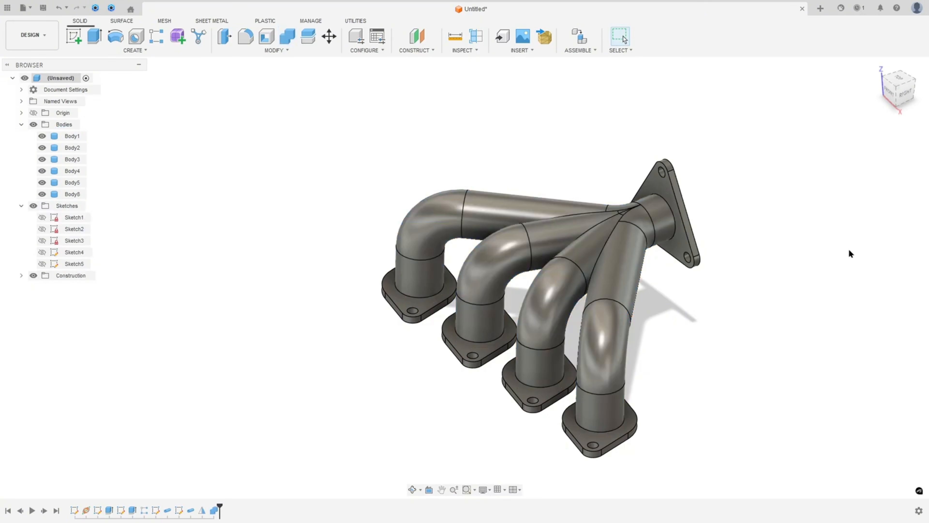
Step: Toggle the joined pipe body's visibility off and on and highlight one inlet flange to check the bodies are separate
left_click(49, 196)
left_click(42, 194)
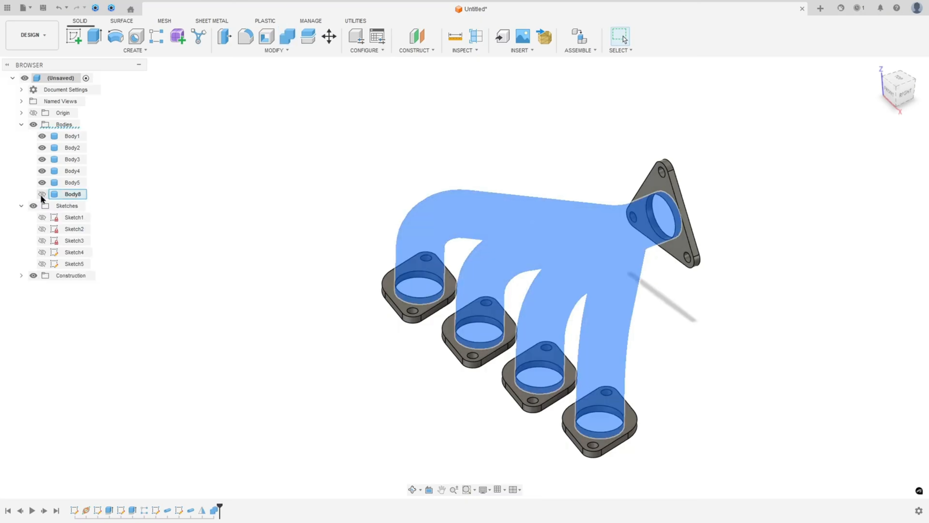
left_click(42, 195)
left_click(69, 182)
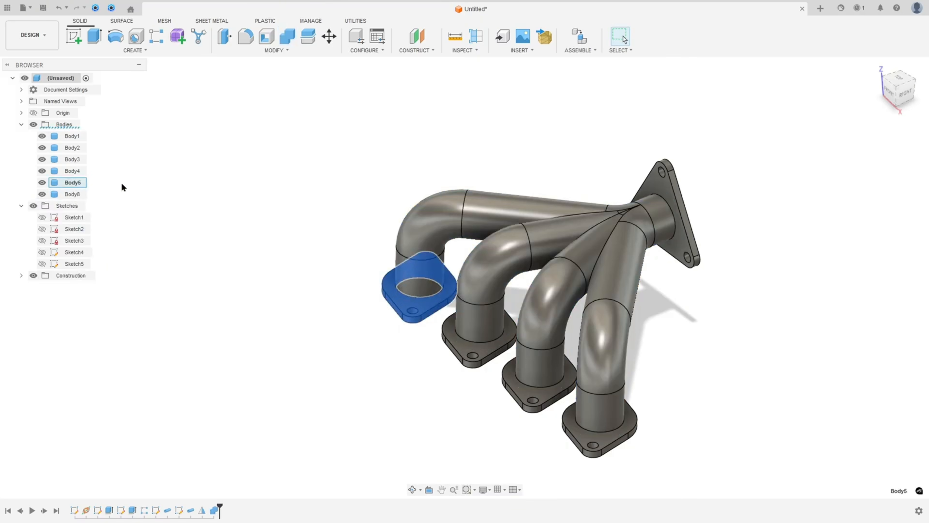
left_click(311, 195)
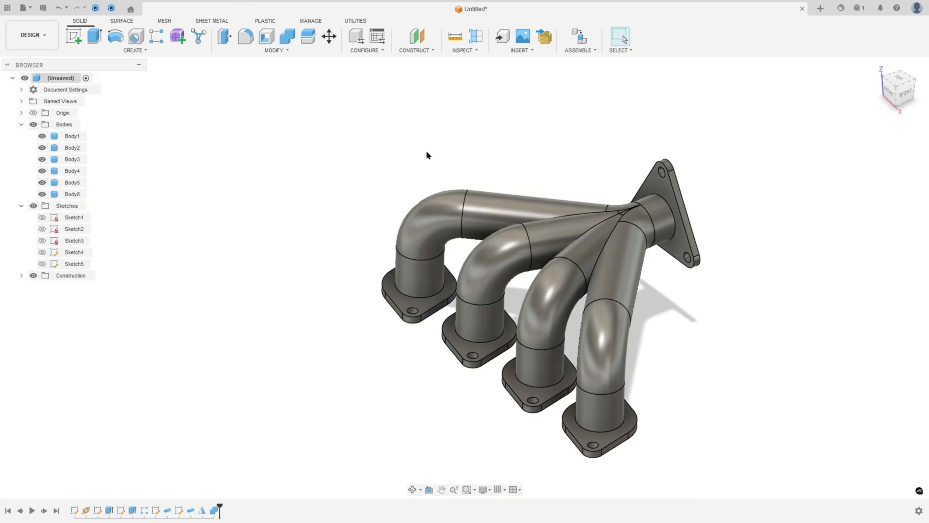
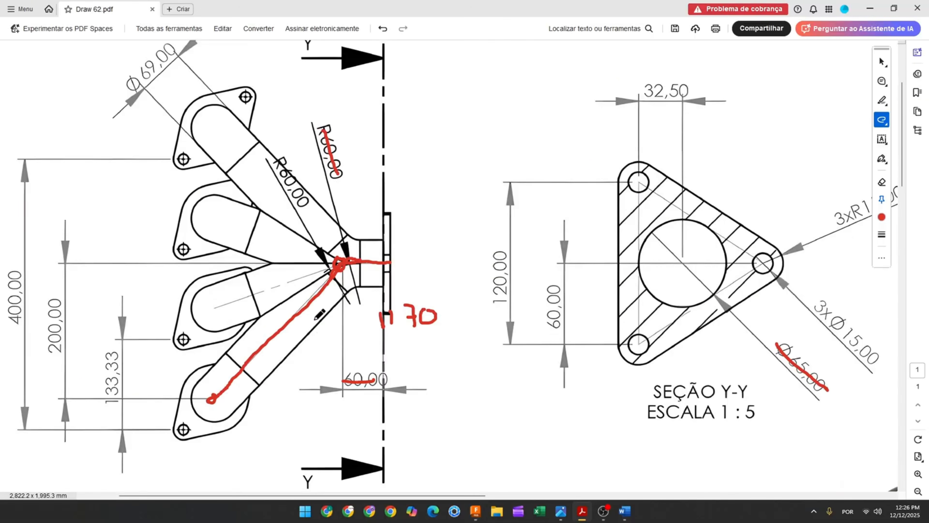
Step: Switch to the Draw 62 PDF and mark the 65 mm bore, the surrounding outer circle, the Ø69 dimension and a wall thickness of 2
scroll(464, 304, "up", 2, "ctrl")
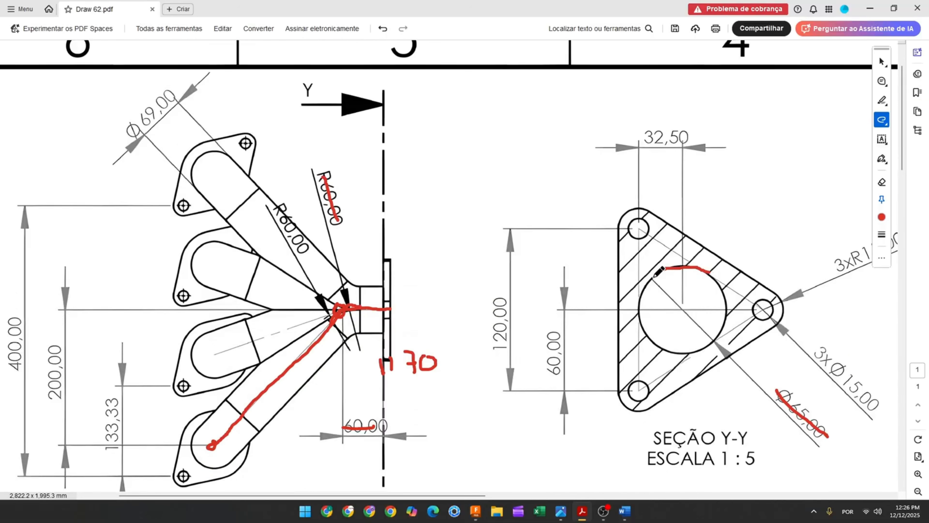
left_click_drag(652, 341, 692, 349)
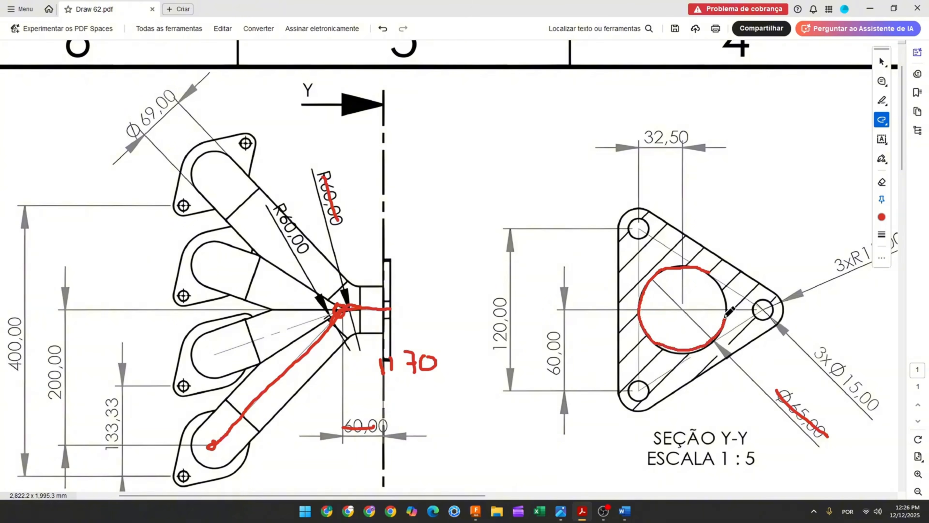
left_click_drag(717, 279, 712, 274)
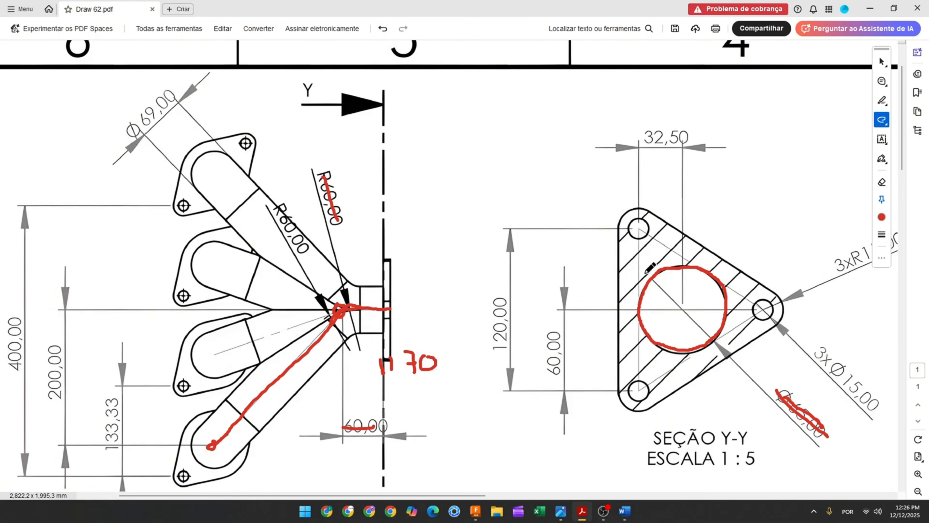
mouse_move(743, 286)
left_mouse_down()
mouse_move(726, 352)
mouse_move(625, 324)
mouse_move(656, 261)
mouse_move(645, 267)
left_mouse_up()
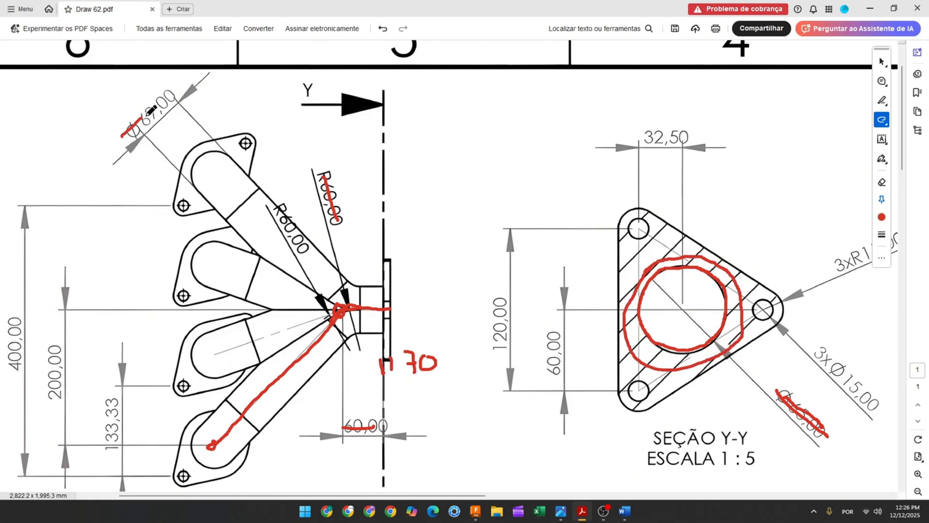
left_click_drag(148, 114, 175, 100)
left_click_drag(438, 149, 441, 166)
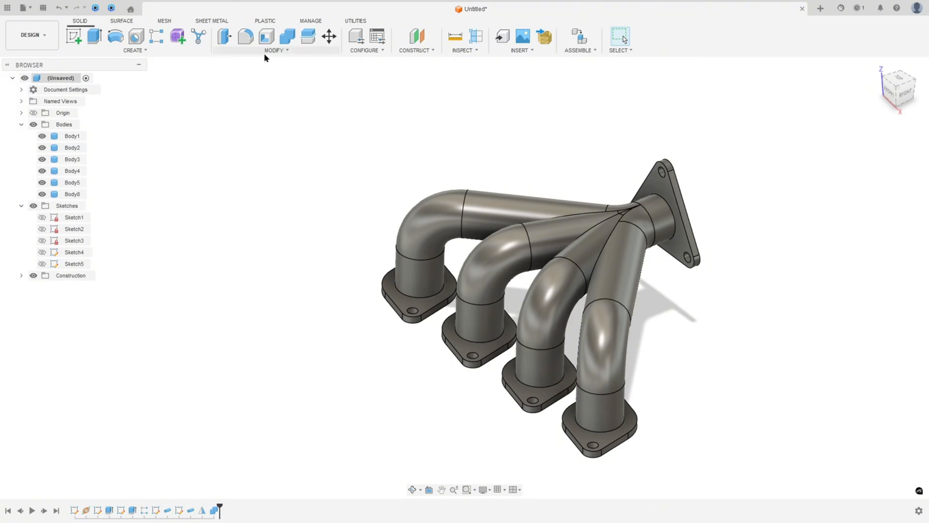
Step: Switch back to Fusion and set up a Shell opening the pipe body's five end faces, with an inside thickness of 2 mm
left_click(269, 37)
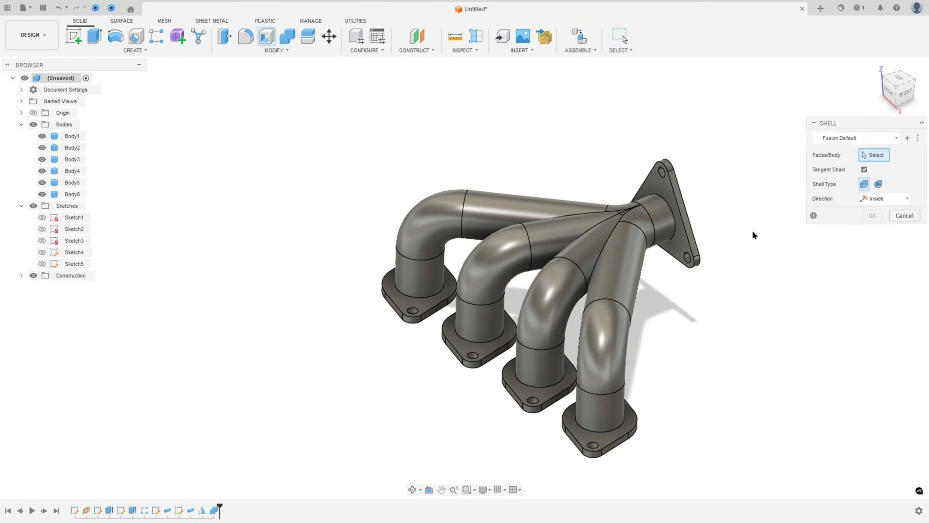
middle_click_drag(753, 228, 390, 289, "shift")
left_click(650, 246)
left_click(504, 304)
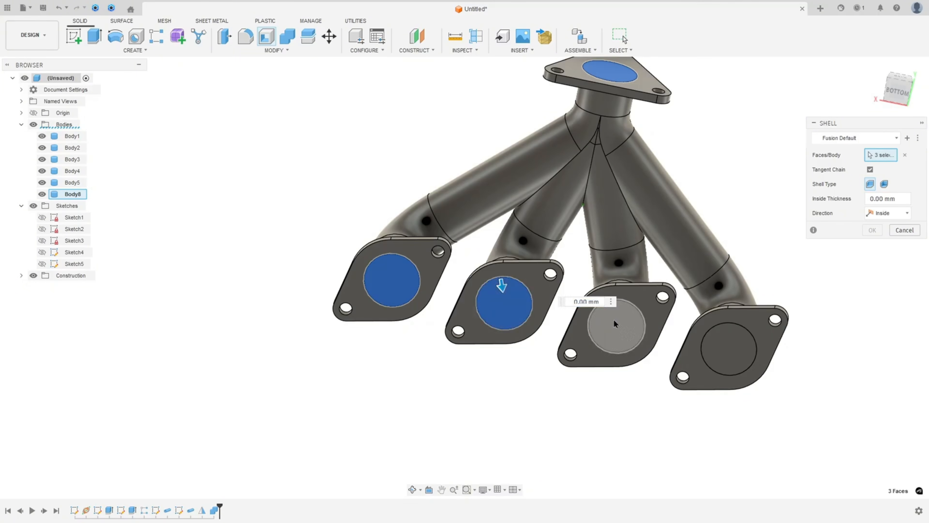
left_click(613, 320)
left_click(728, 349)
middle_click_drag(735, 365, 879, 245, "shift")
type("2")
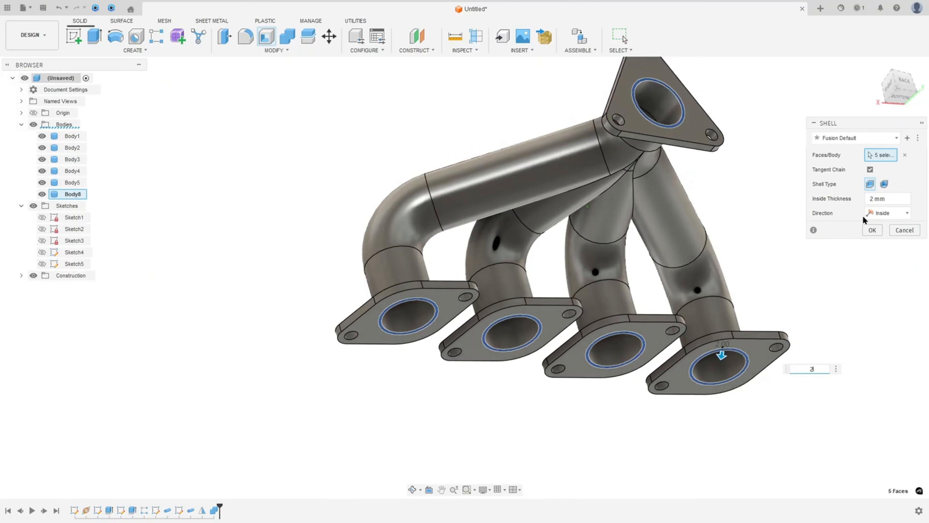
Step: Change the shell direction to Outside with a 2 mm thickness and apply it
left_click(878, 214)
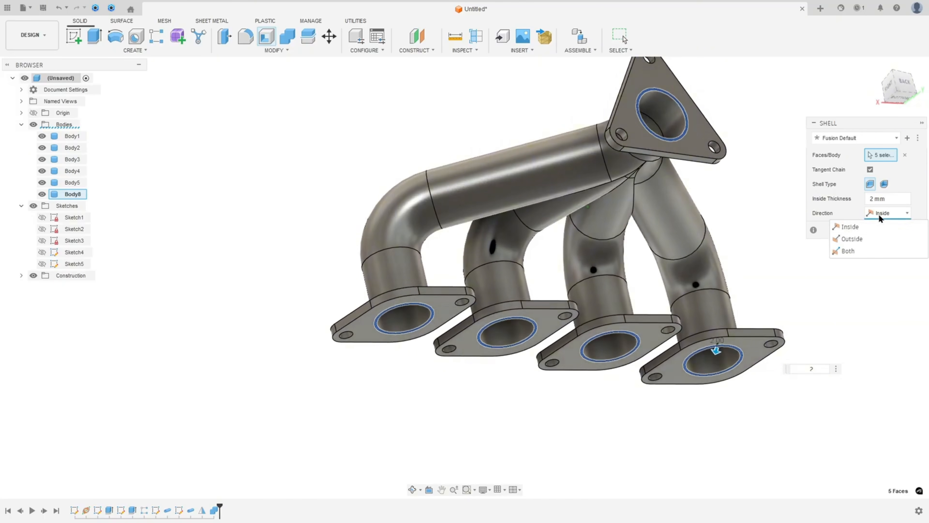
left_click(852, 238)
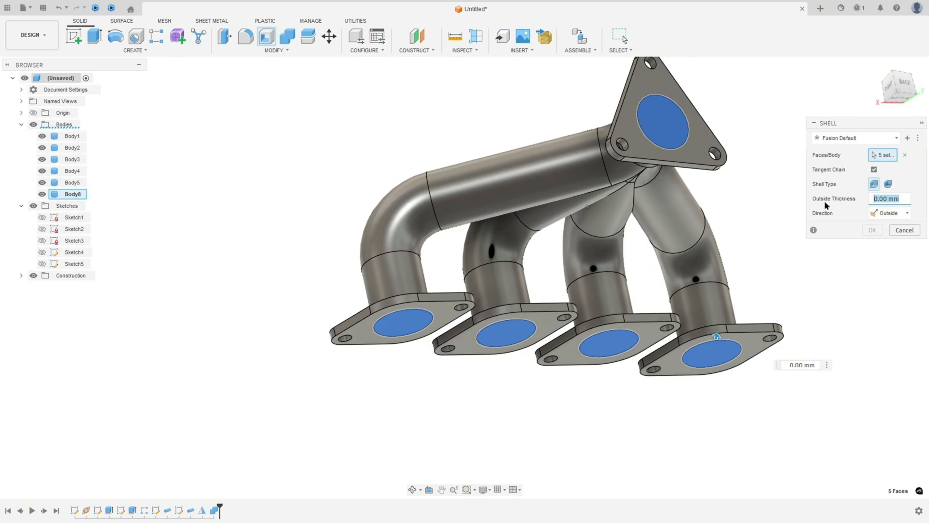
type("2")
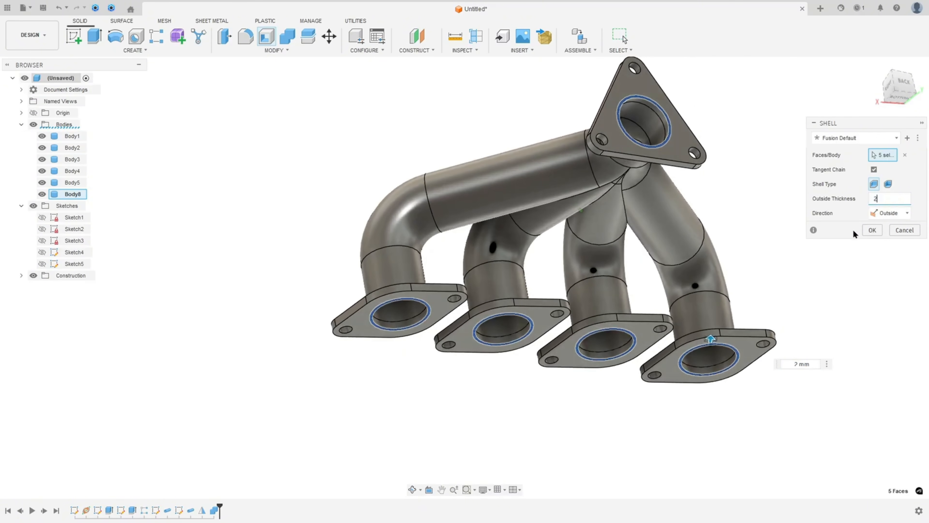
left_click(872, 230)
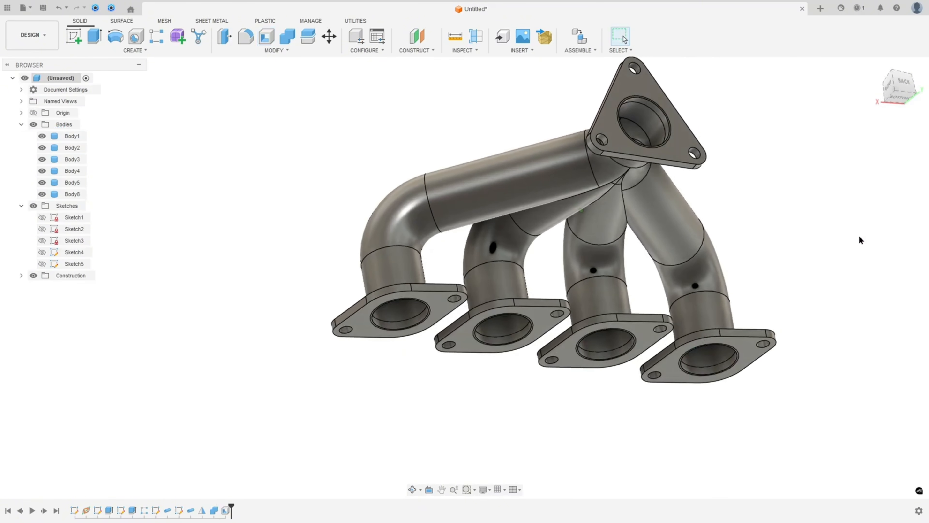
Step: Join the shelled pipe body and the four inlet flanges to the triangular outlet flange with Combine
middle_click_drag(872, 230, 715, 239, "shift")
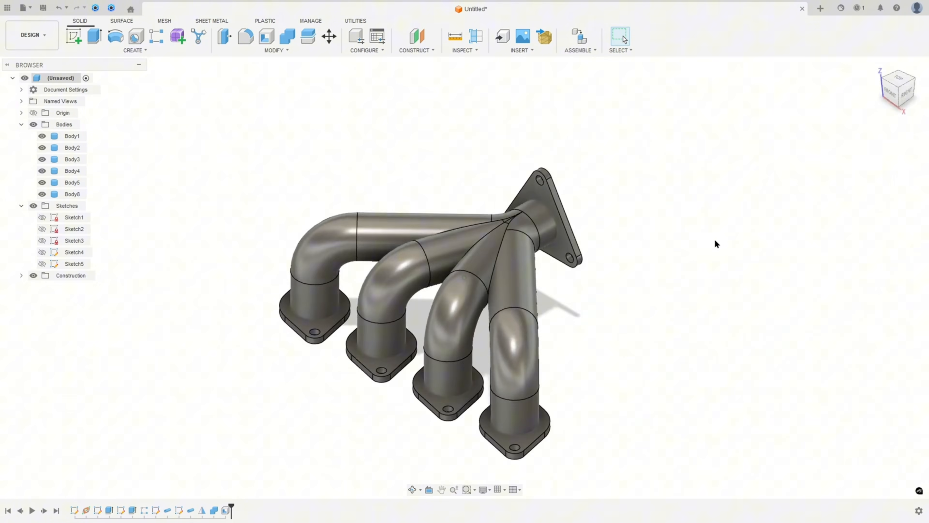
left_click(288, 37)
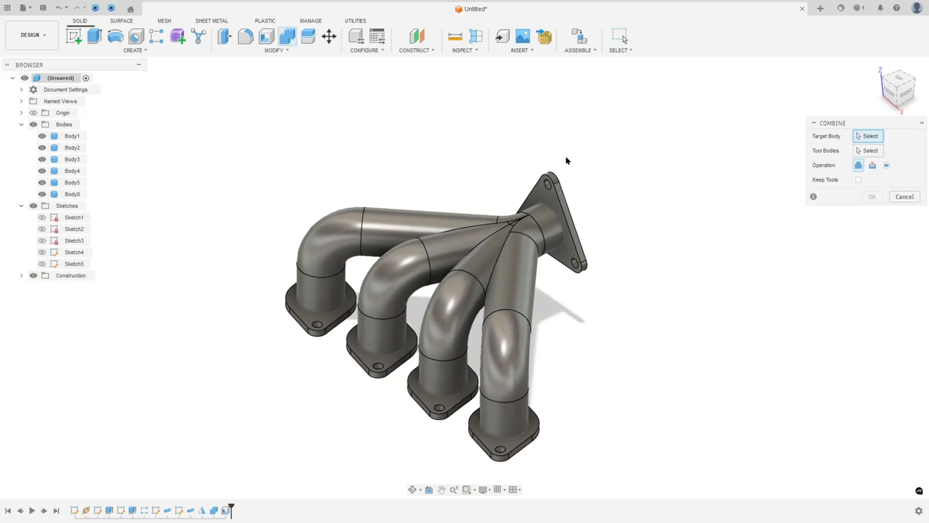
scroll(764, 148, "up", 1)
left_click(560, 185)
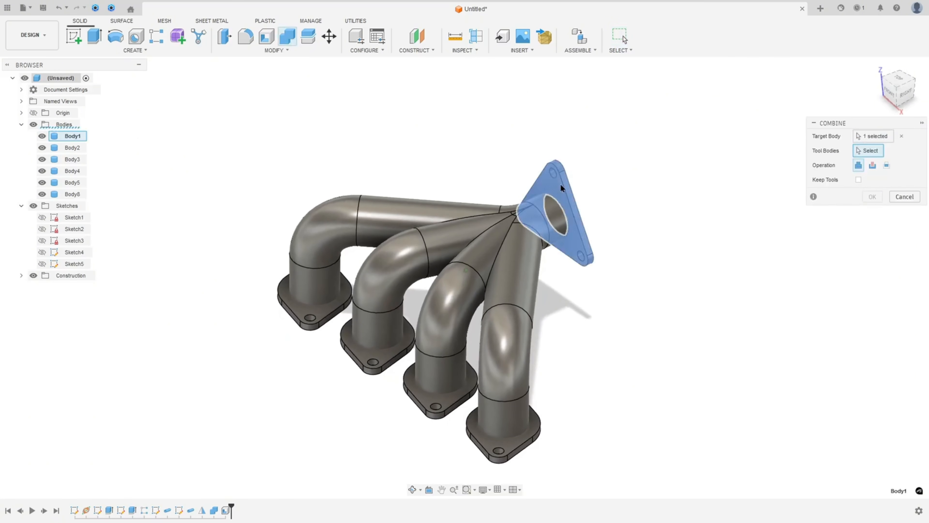
left_click(376, 213)
scroll(279, 257, "up", 3)
left_click(279, 257)
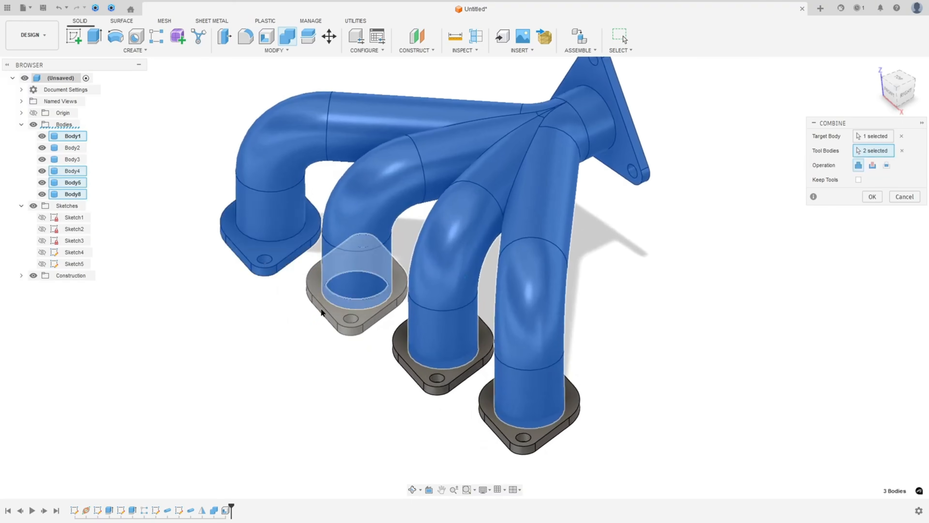
left_click(339, 321)
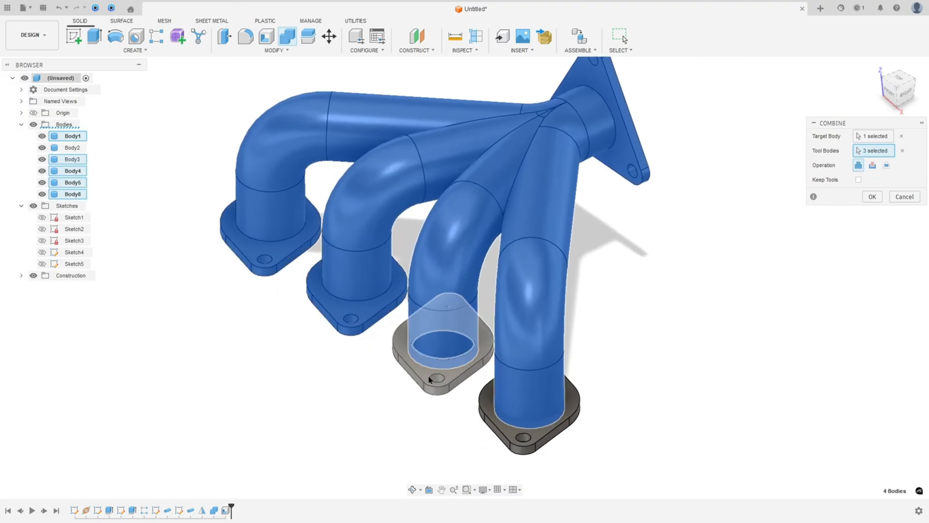
left_click(501, 434)
scroll(736, 387, "down", 2)
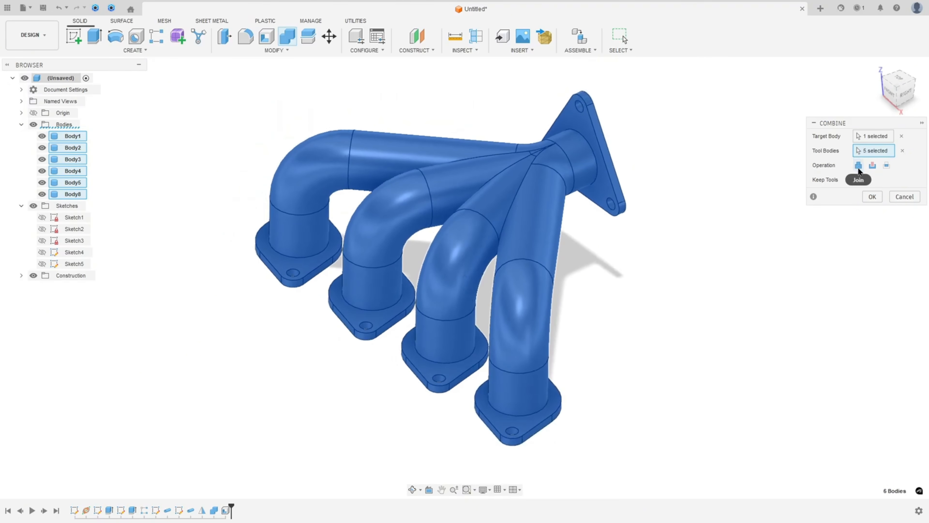
left_click(872, 196)
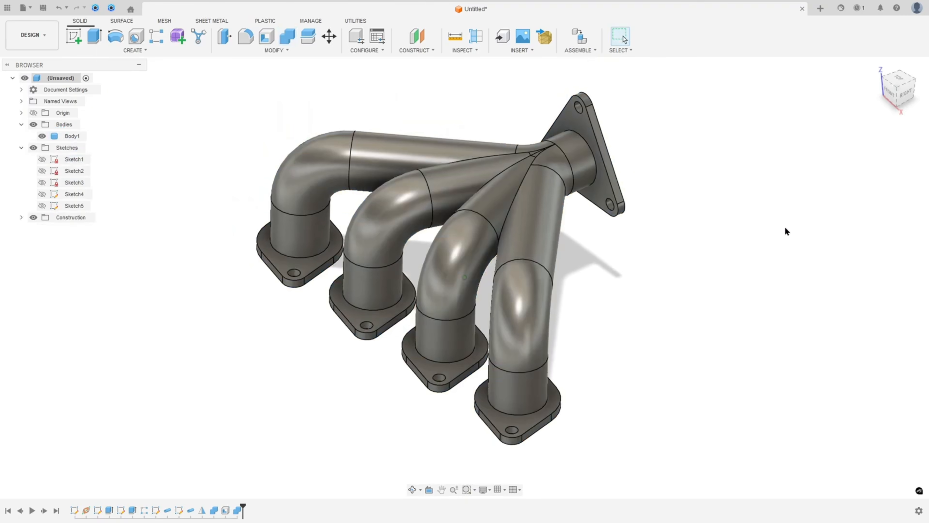
Step: Inspect the joined manifold from several sides and examine the rounded pipe-to-flange joints in the PDF's rendered view
scroll(780, 233, "right", 15, "shift")
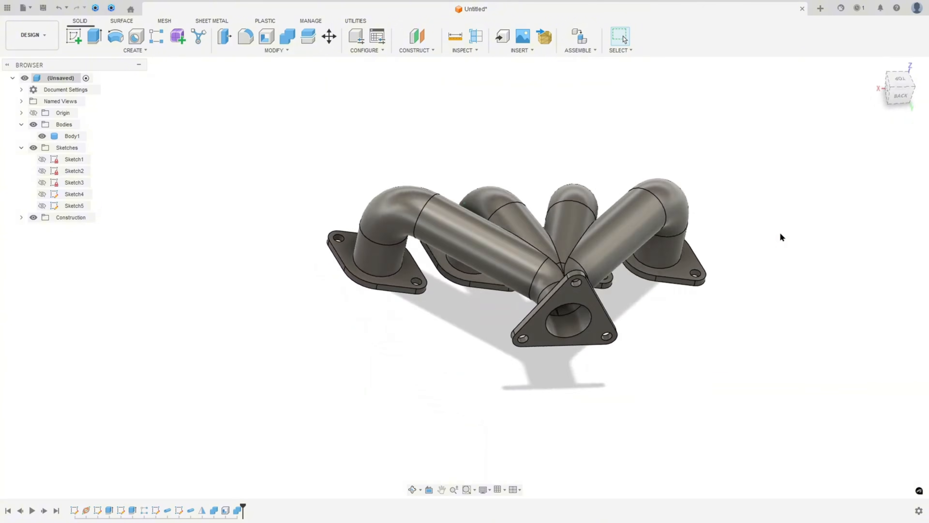
scroll(782, 234, "right", 15, "shift")
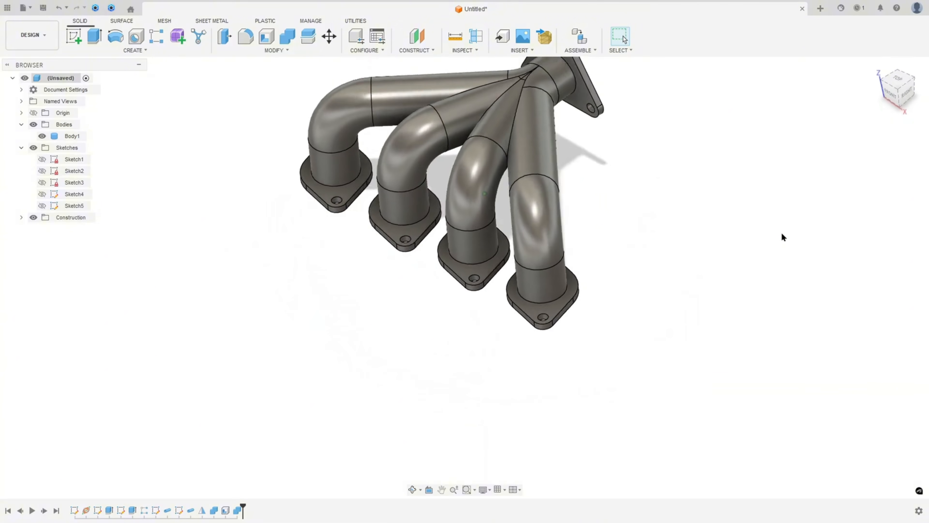
scroll(781, 235, "left", 5, "shift")
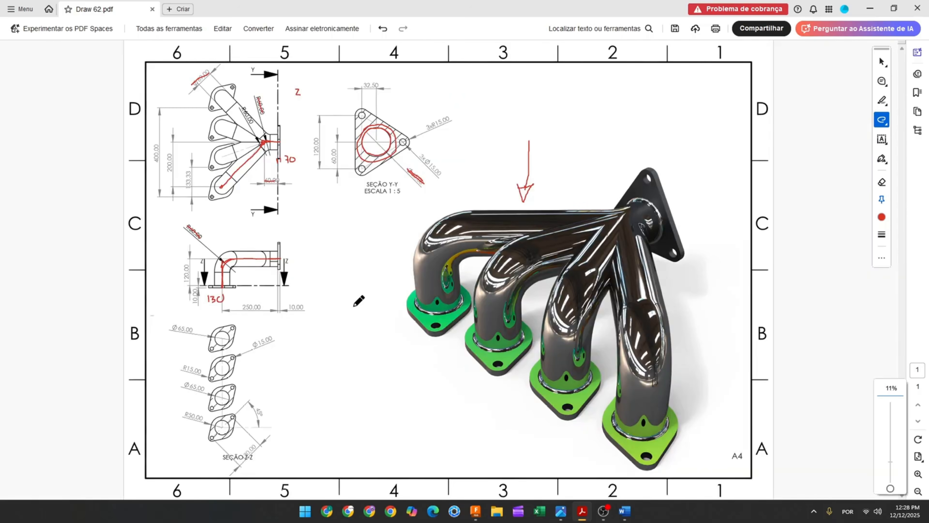
scroll(359, 301, "up", 3, "ctrl")
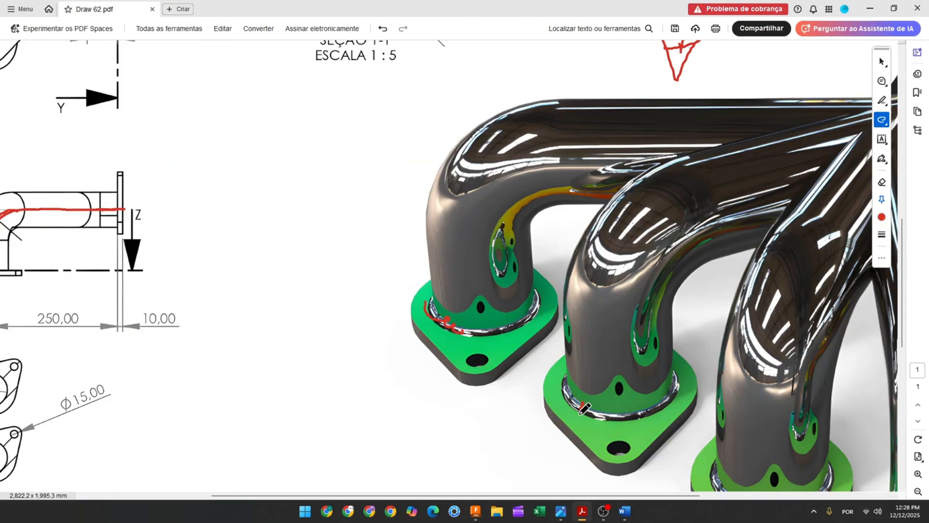
scroll(584, 408, "down", 4, "ctrl")
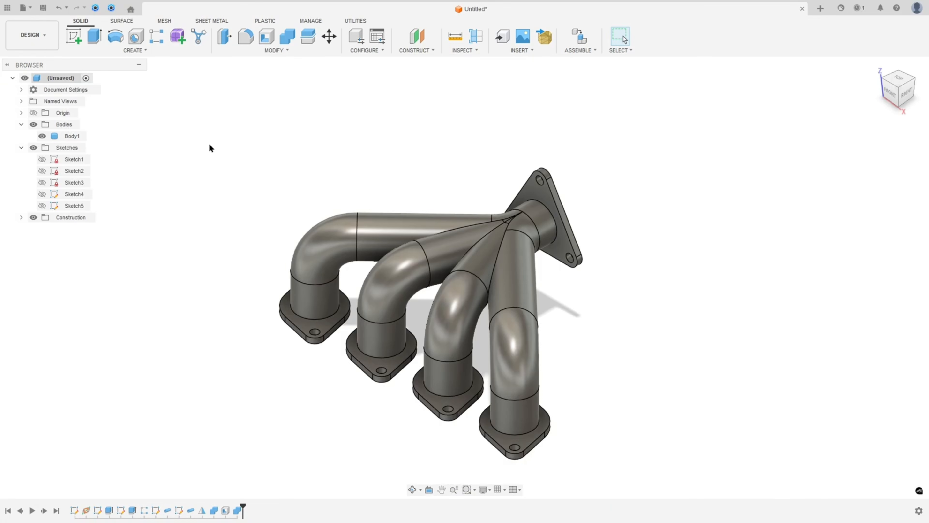
Step: Fillet the joint edges where the pipes meet the four inlet flanges and the triangular outlet flange with a 4 mm radius
left_click(245, 36)
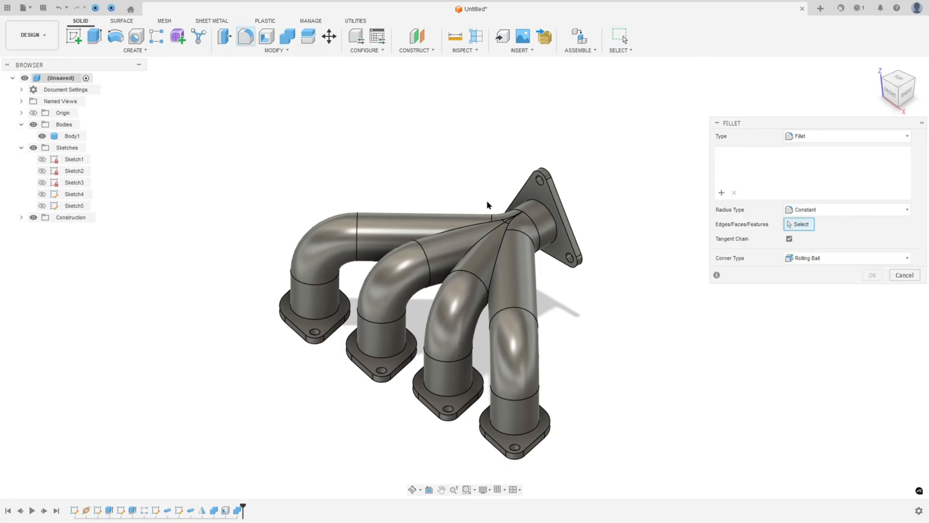
scroll(554, 219, "up", 3)
left_click(555, 227)
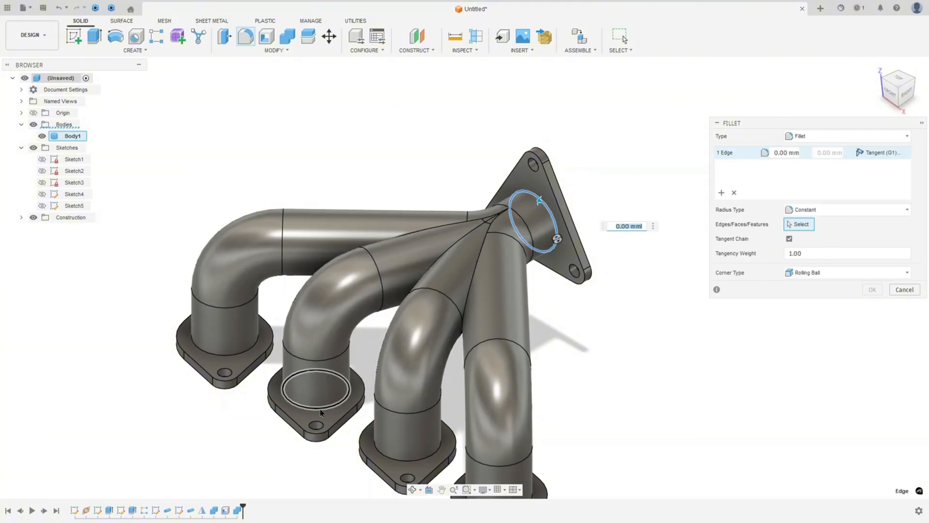
left_click(328, 408)
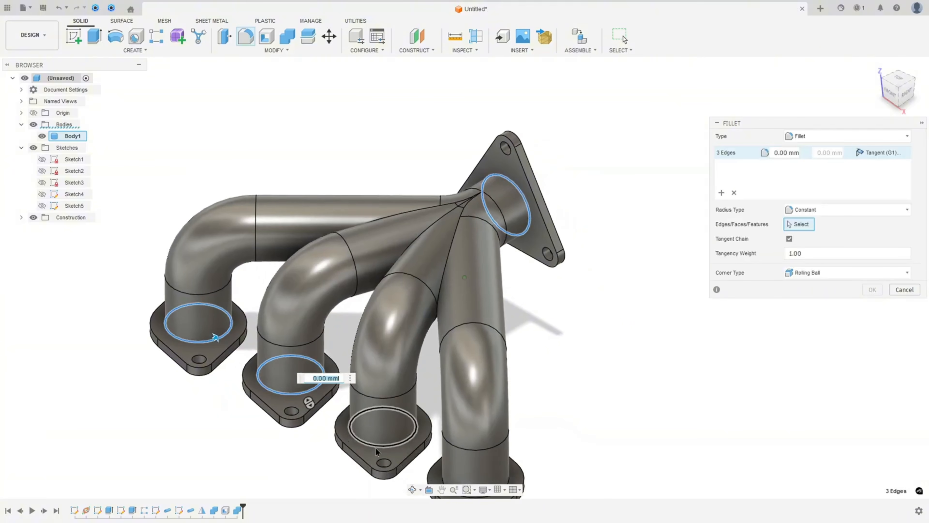
left_click(375, 446)
left_click(378, 442)
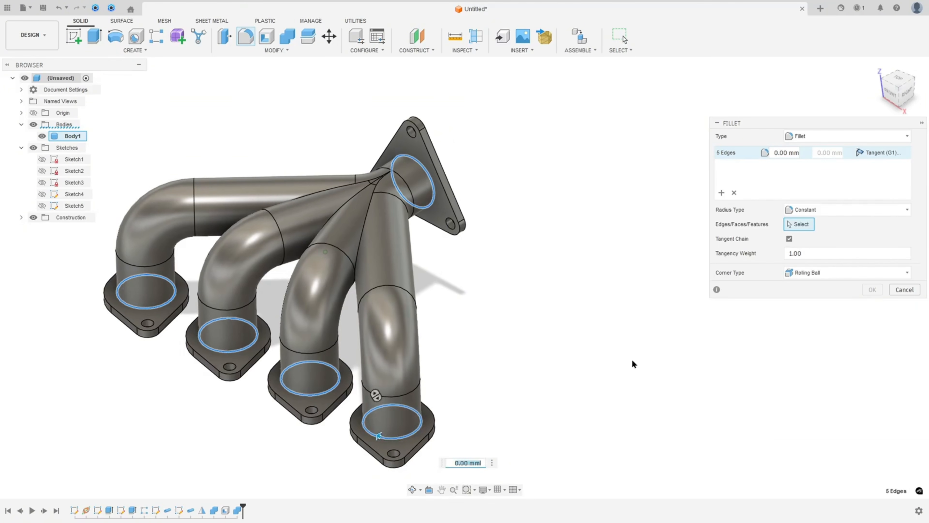
type("4")
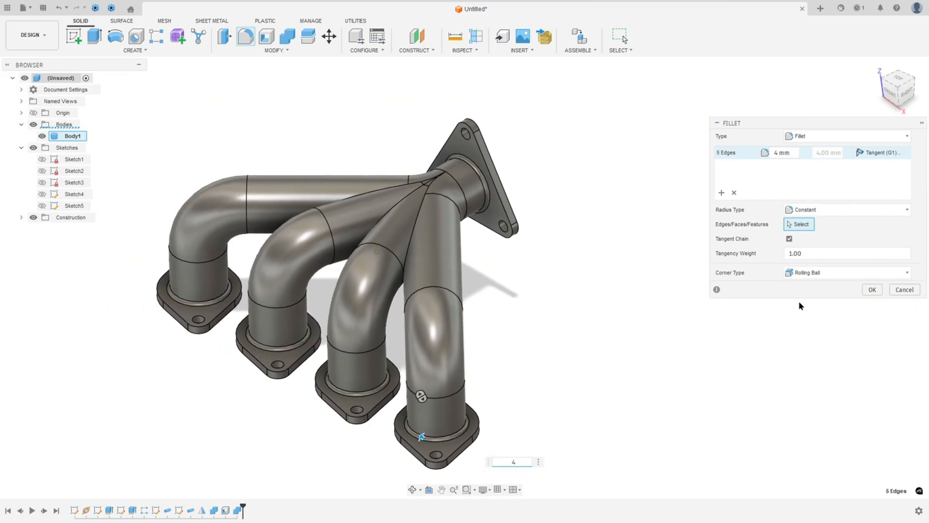
left_click(872, 289)
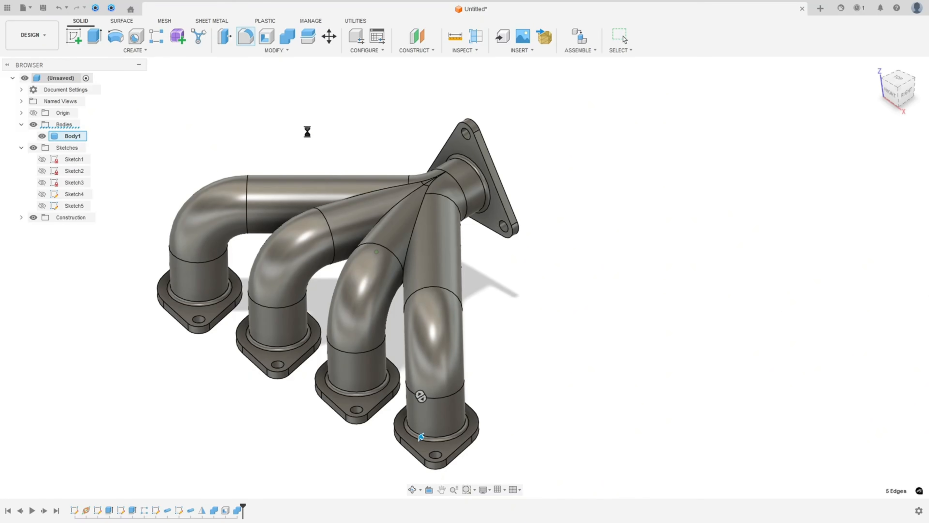
Step: Inspect the manifold's interior with a temporary section analysis on the YZ plane, moving the cut to -140 mm
middle_click_drag(321, 131, 402, 109, "shift")
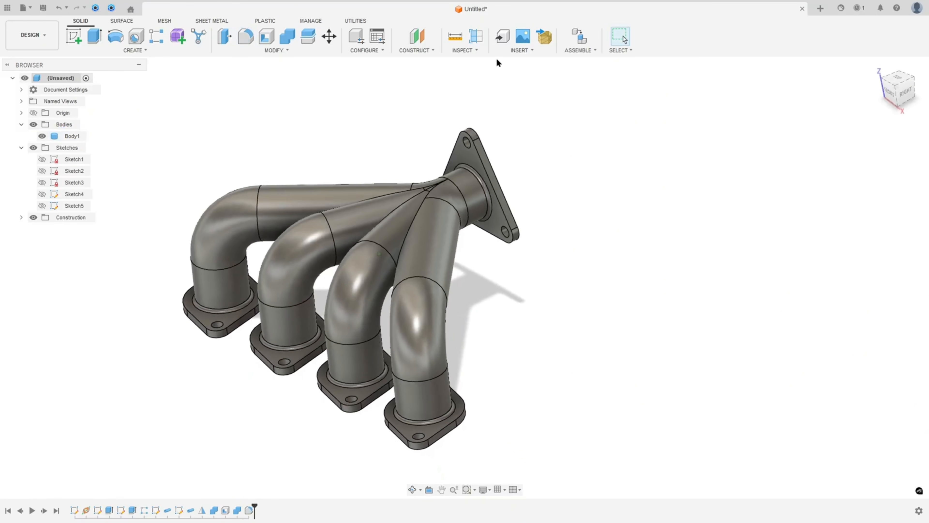
left_click(476, 39)
left_click(349, 310)
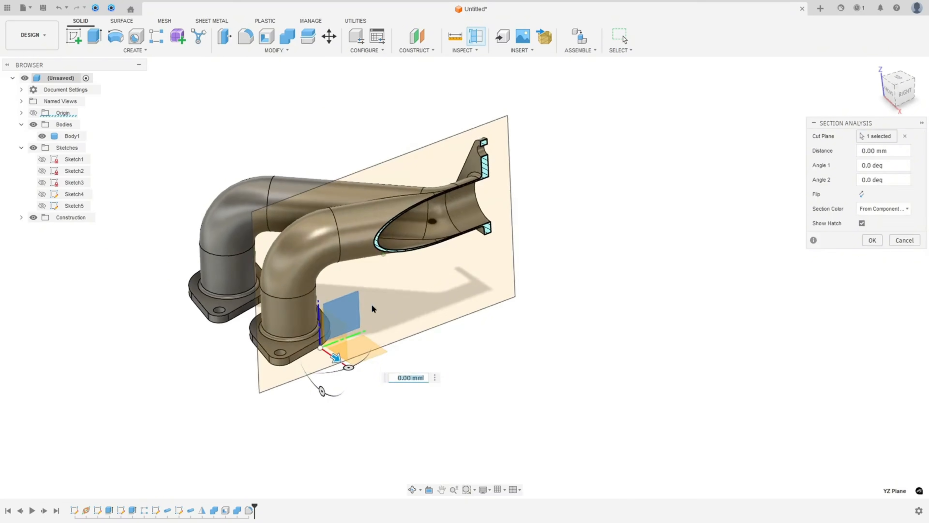
left_click_drag(340, 363, 275, 335)
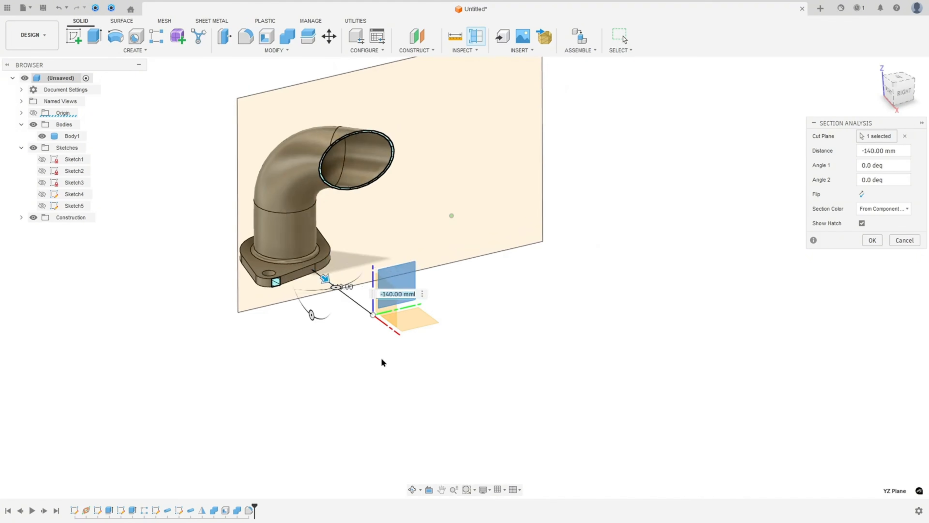
left_click(903, 240)
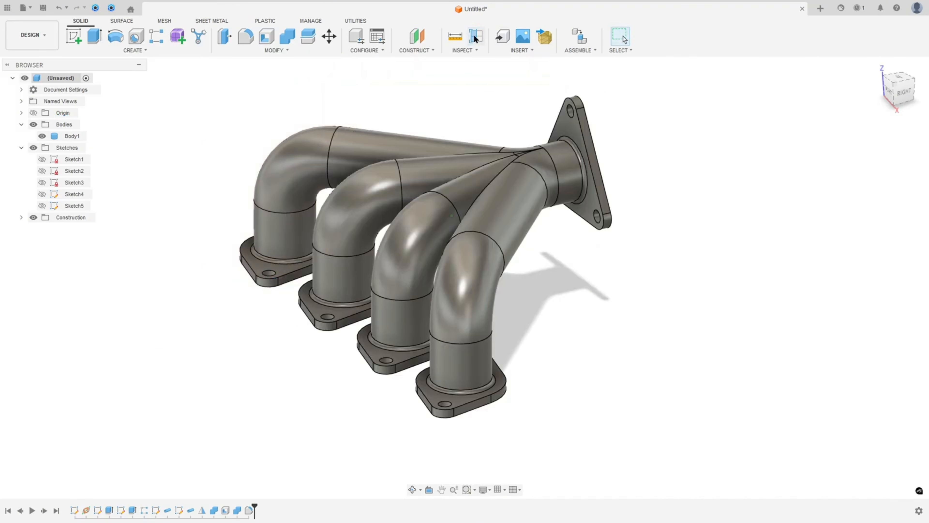
Step: Inspect the pipe interiors with a temporary section analysis on the XY plane, moving the cut up to 120 mm
left_click(476, 36)
left_click(407, 296)
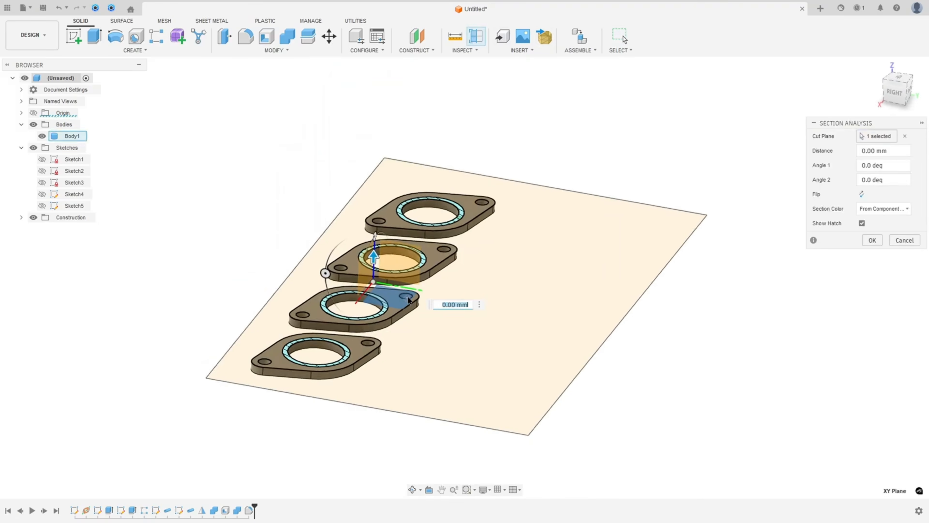
mouse_move(376, 278)
left_mouse_down()
mouse_move(371, 204)
mouse_move(383, 234)
left_mouse_up()
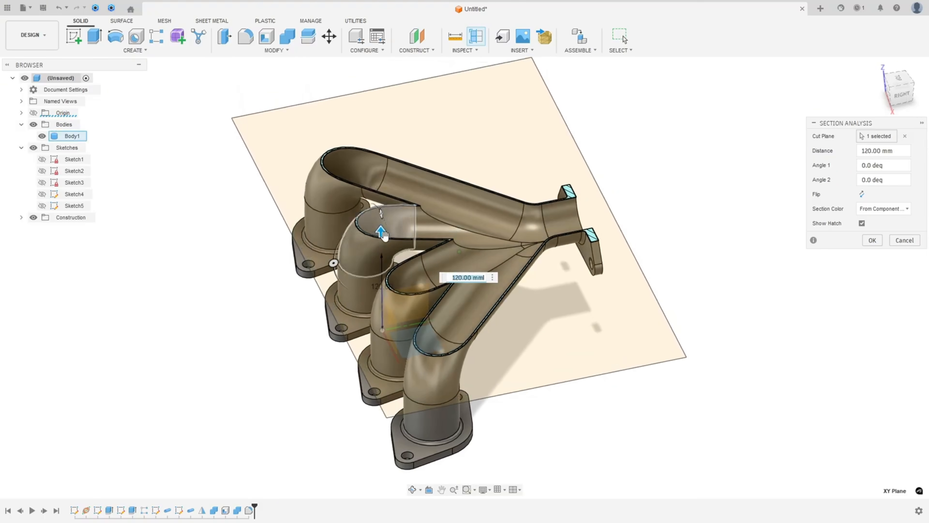
left_click(905, 241)
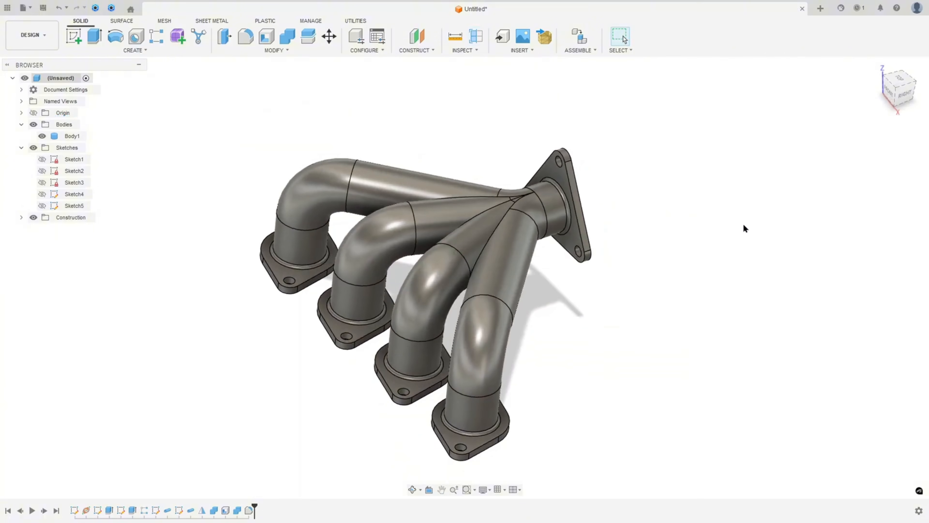
Step: Apply the Paint - Enamel Glossy (Red) appearance to the five fillet faces between the pipes and flanges
key("a")
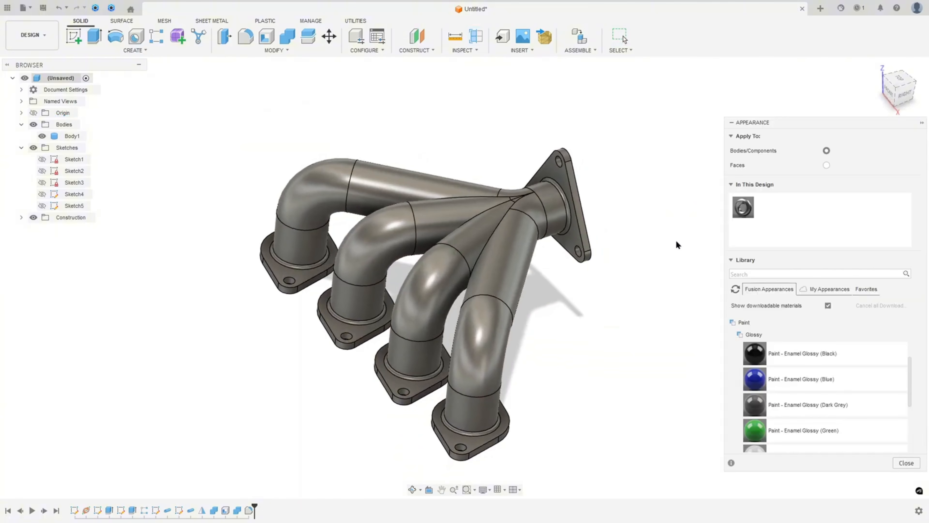
scroll(621, 249, "up", 5)
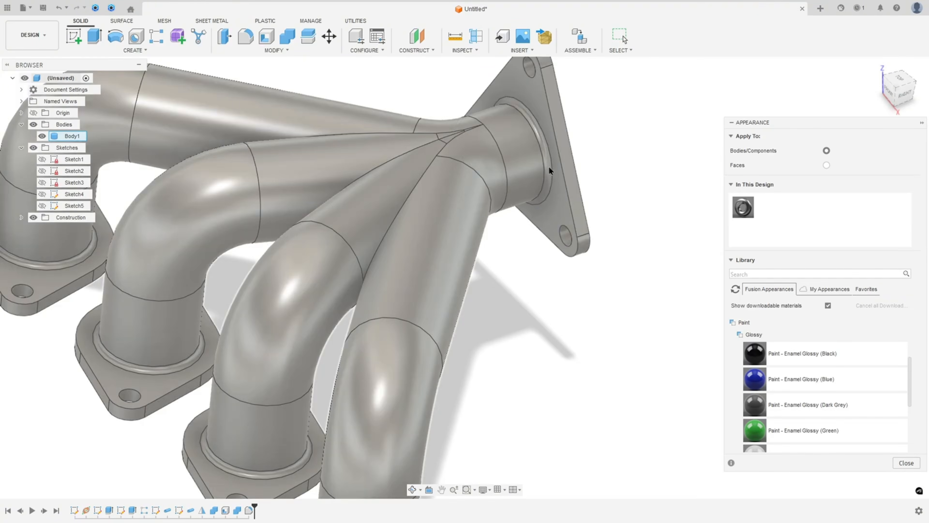
left_click(548, 165)
scroll(312, 341, "up", 3)
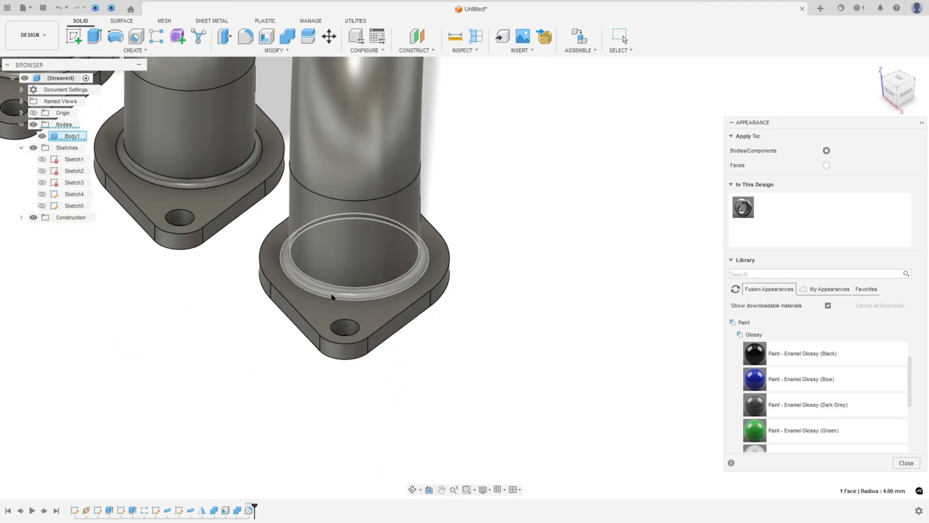
left_click(331, 293, "ctrl")
scroll(292, 267, "up", 2)
left_click(294, 267, "ctrl")
scroll(293, 267, "down", 3)
scroll(257, 240, "up", 3)
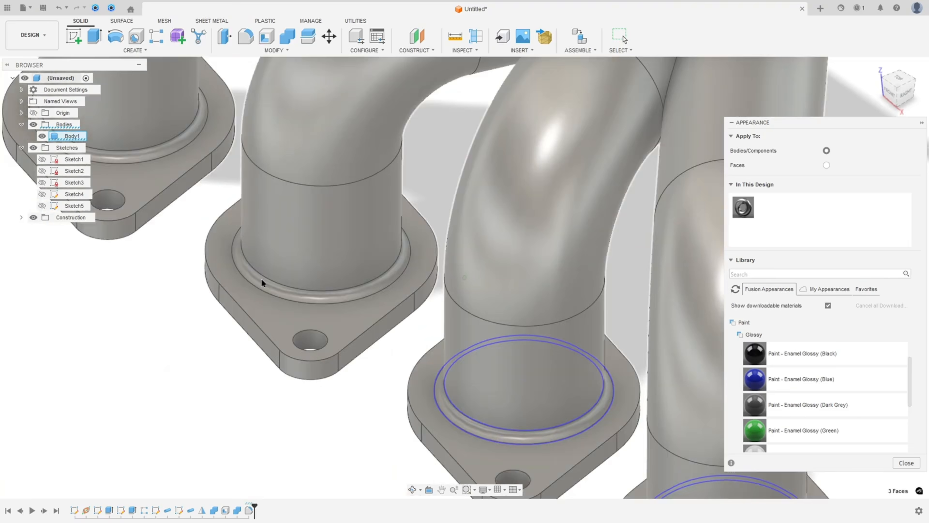
left_click(261, 279, "ctrl")
left_click(175, 148, "ctrl")
scroll(760, 446, "down", 3)
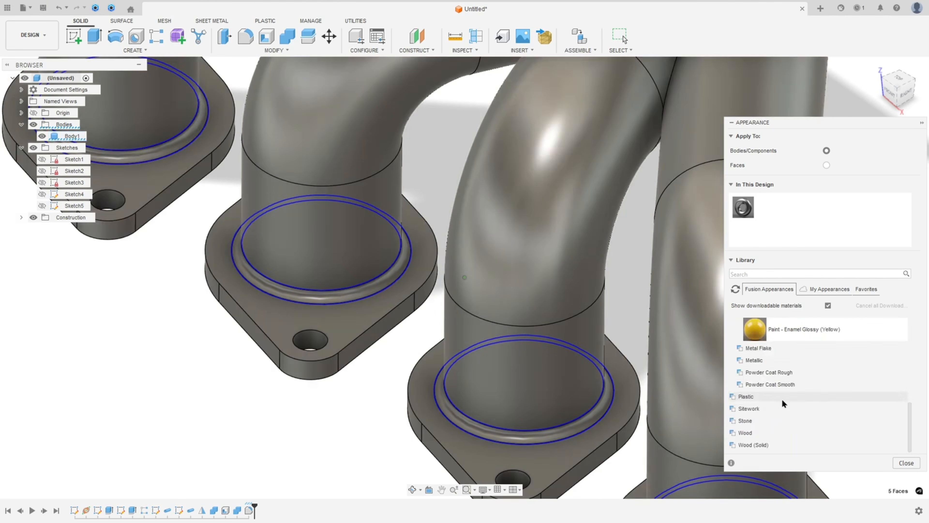
mouse_move(755, 432)
left_mouse_down()
mouse_move(598, 442)
mouse_move(595, 433)
left_mouse_up()
Step: Edit the red enamel appearance used on the fillets to a brighter, fully saturated red
double_click(768, 211)
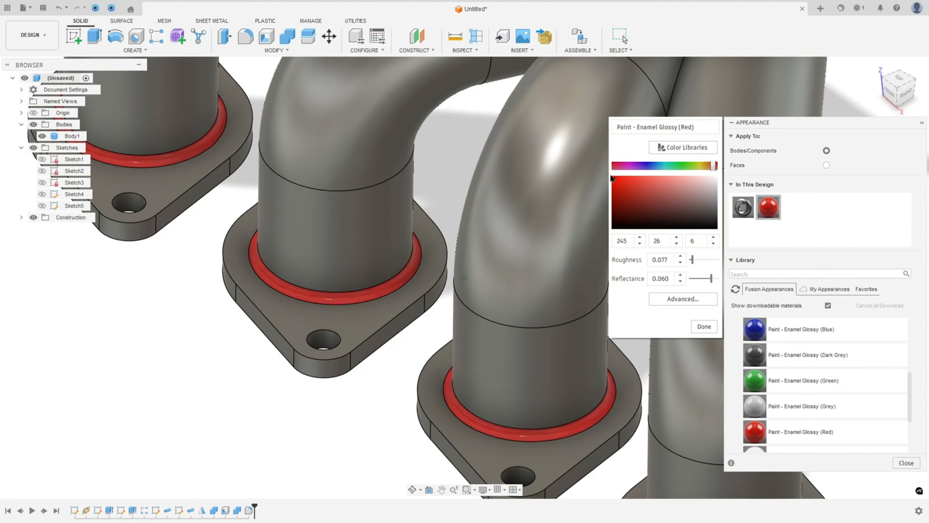
left_click_drag(610, 176, 609, 175)
scroll(643, 258, "down", 5)
left_click(704, 327)
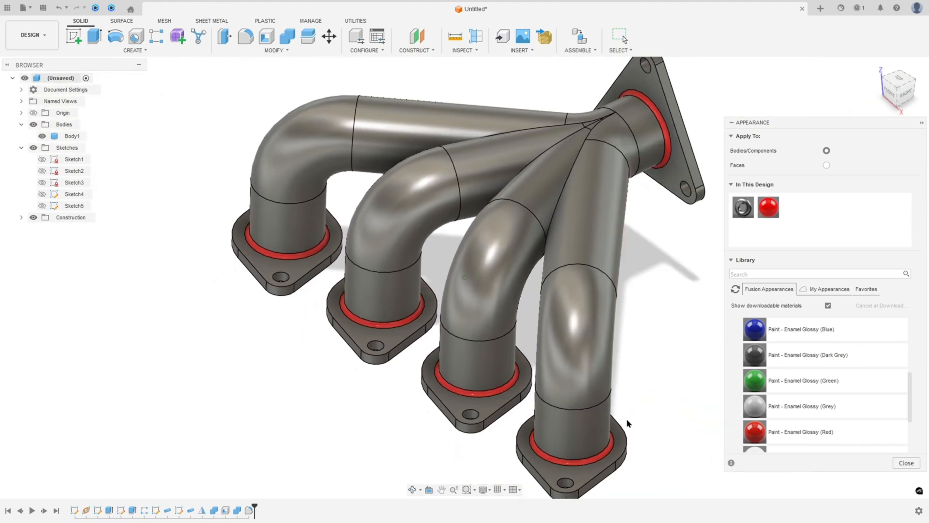
Step: Apply Paint - Enamel Glossy (Green) to the upper and lower faces of the four inlet flanges and both faces of the triangular flange
left_click(562, 413)
left_click(455, 343, "ctrl")
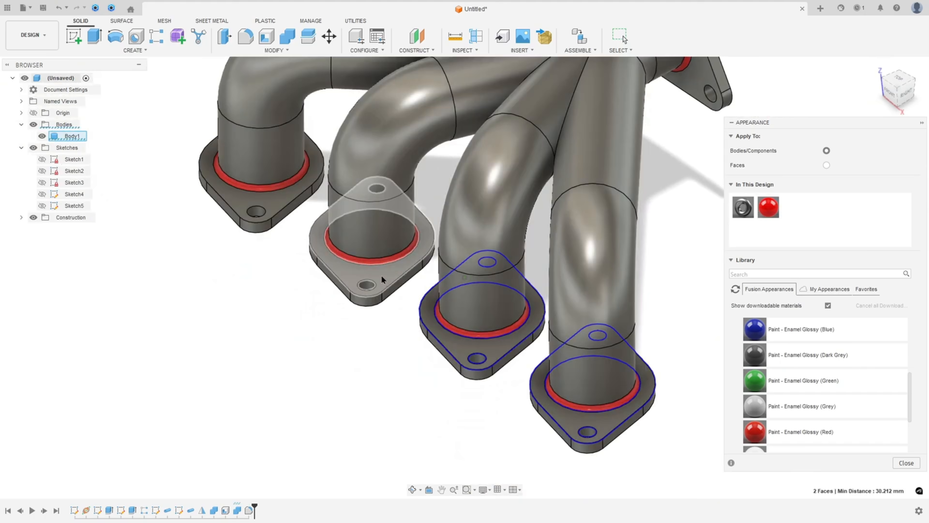
left_click(381, 278, "ctrl")
left_click(275, 209, "ctrl")
middle_click_drag(362, 225, 477, 255, "shift")
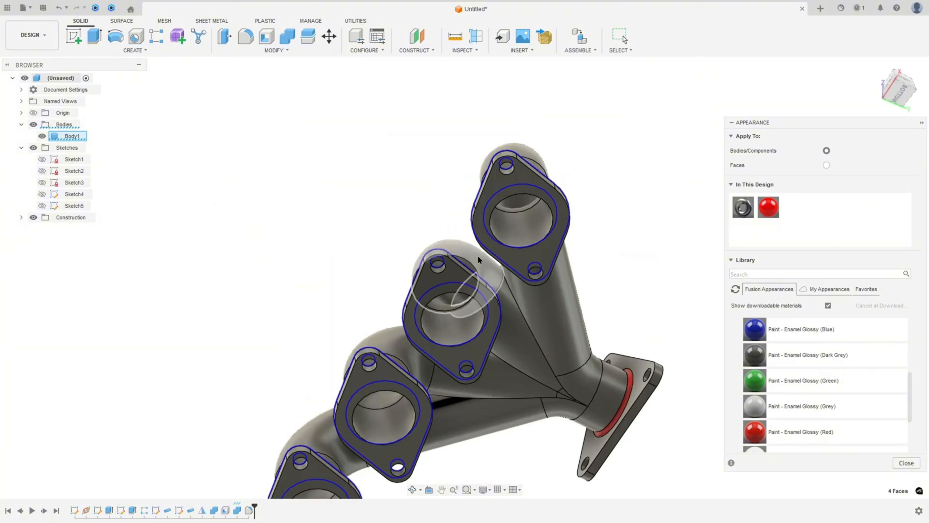
left_click(530, 252, "ctrl")
left_click(452, 280, "ctrl")
left_click(375, 380, "ctrl")
middle_click_drag(320, 490, 647, 296)
left_click(324, 389, "ctrl")
scroll(647, 296, "up", 4)
left_click(641, 196, "ctrl")
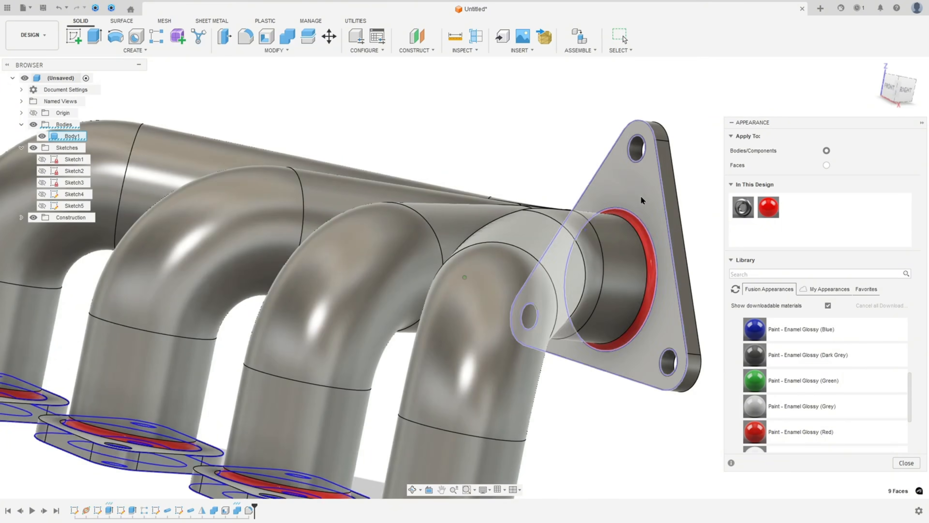
scroll(640, 197, "down", 4)
middle_click_drag(804, 220, 366, 304, "shift")
left_click(561, 307, "ctrl")
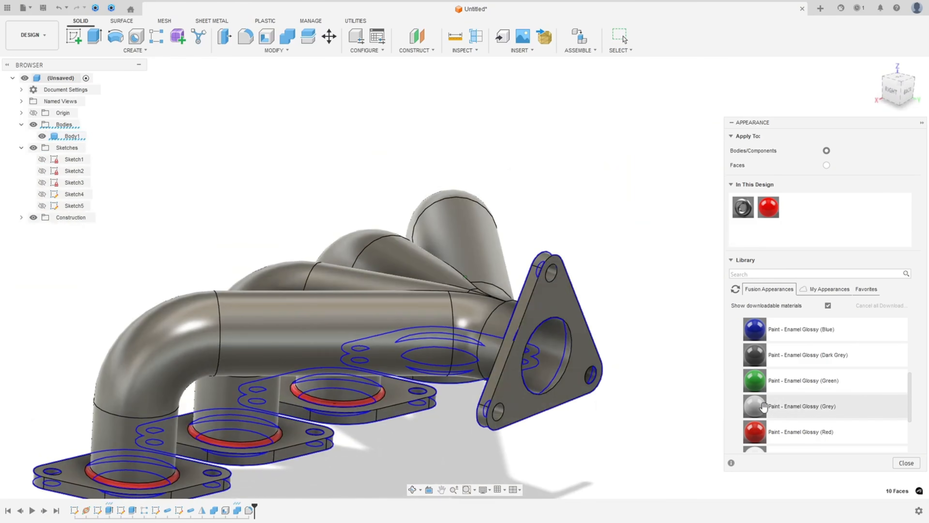
mouse_move(755, 380)
left_mouse_down()
mouse_move(603, 346)
mouse_move(578, 314)
left_mouse_up()
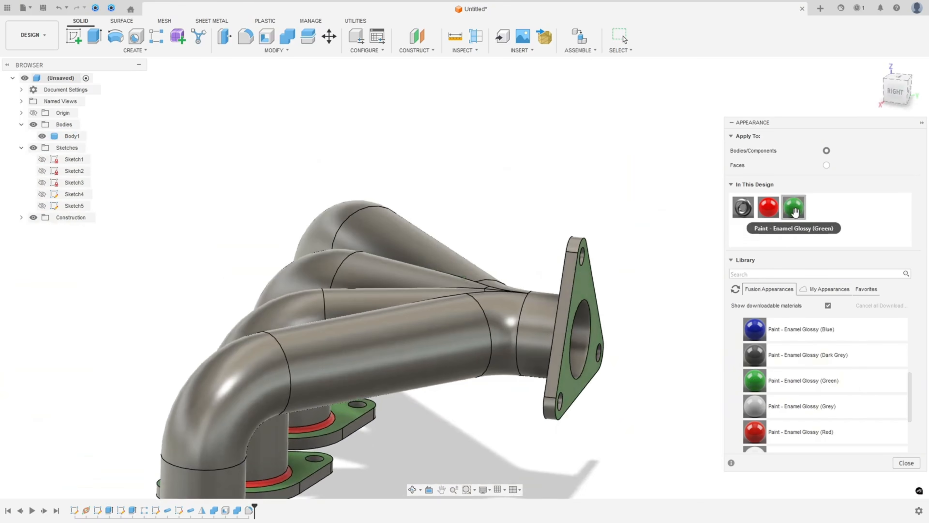
Step: Edit the green enamel appearance used on the flange faces to a bright green, RGB 0, 255, 8
double_click(795, 212)
left_click_drag(659, 197, 577, 158)
middle_click_drag(577, 159, 606, 272, "shift")
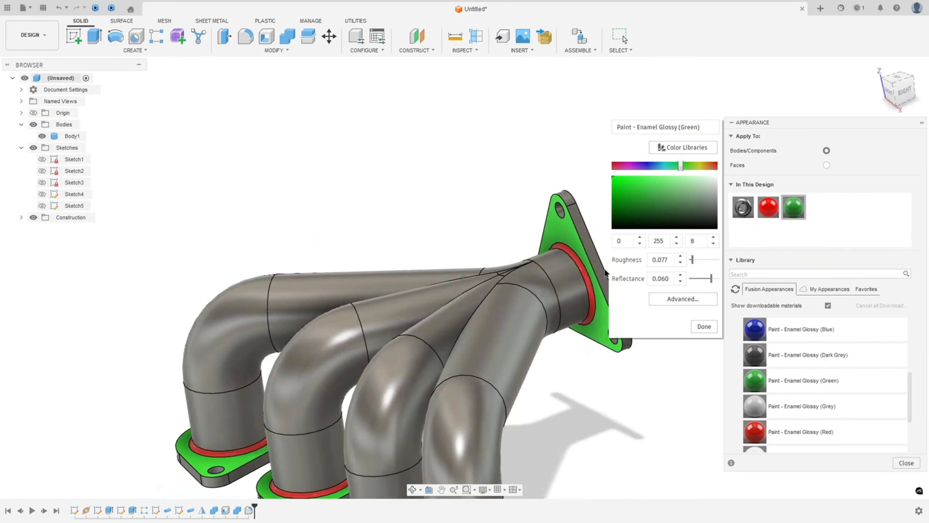
left_click(704, 326)
Step: Darken the Steel - Satin appearance of the pipes to RGB 95, 94, 94 and finish the appearance editing
double_click(737, 215)
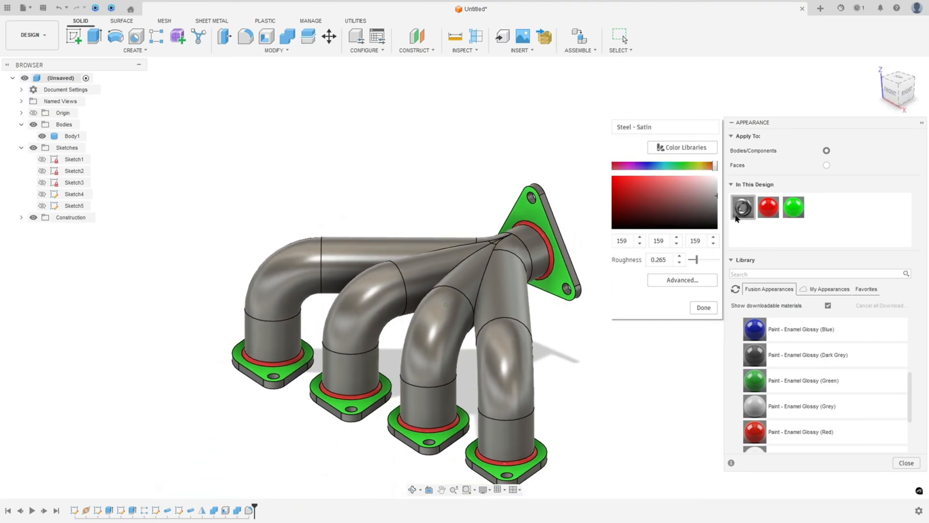
left_click_drag(713, 201, 716, 210)
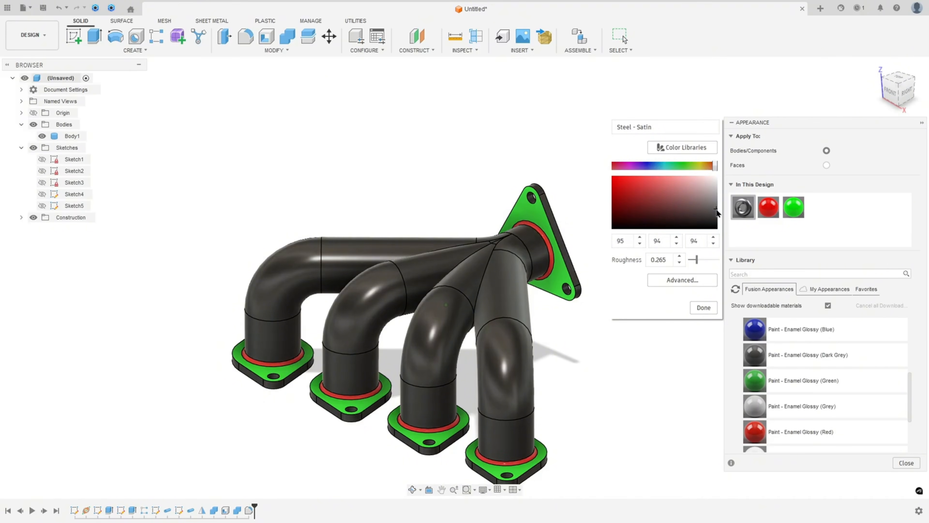
left_click(703, 308)
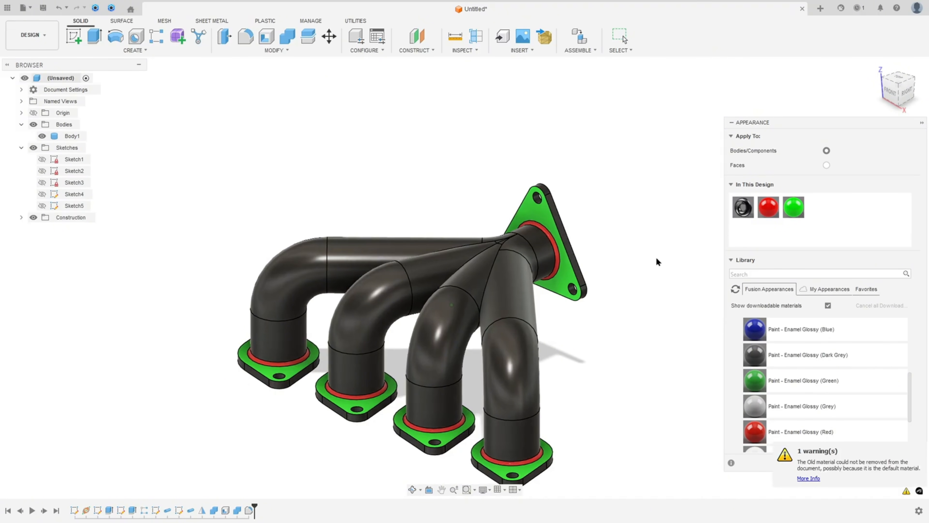
key("Escape")
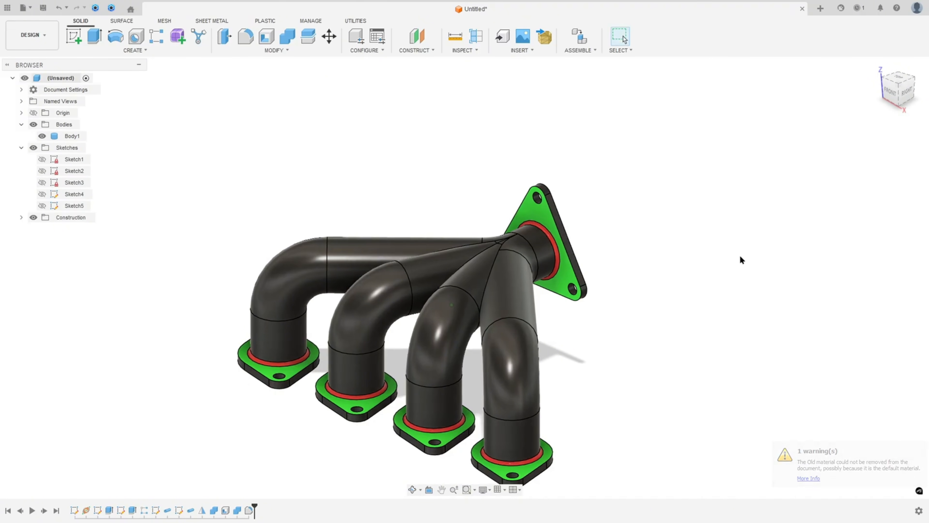